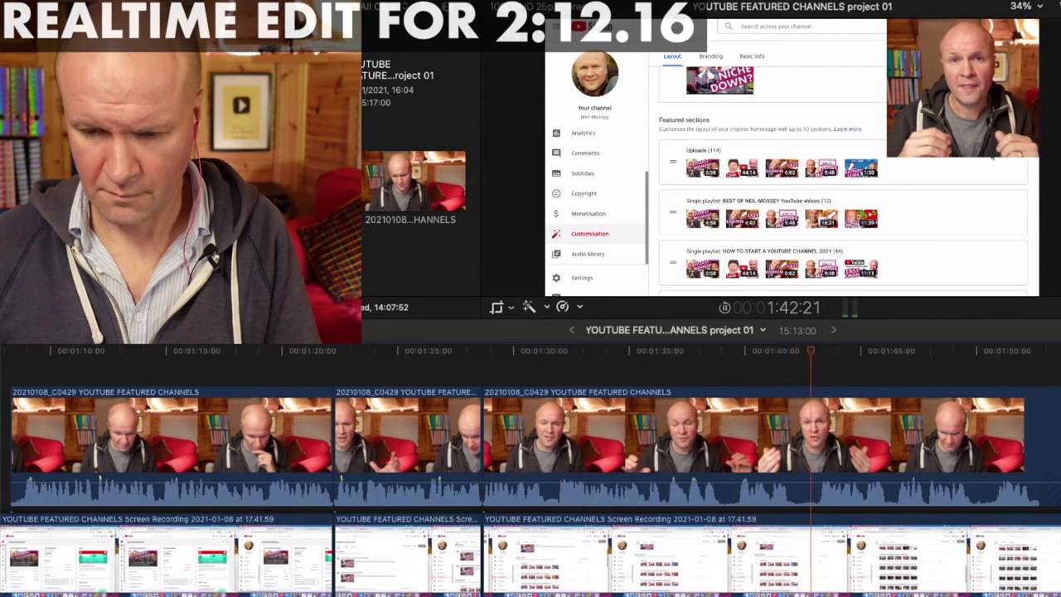
Split the camera and screen recording clips at 1:39:17 and again at 1:41:03.
{"action": "key", "text": "space"}
{"action": "key", "text": "super+a"}
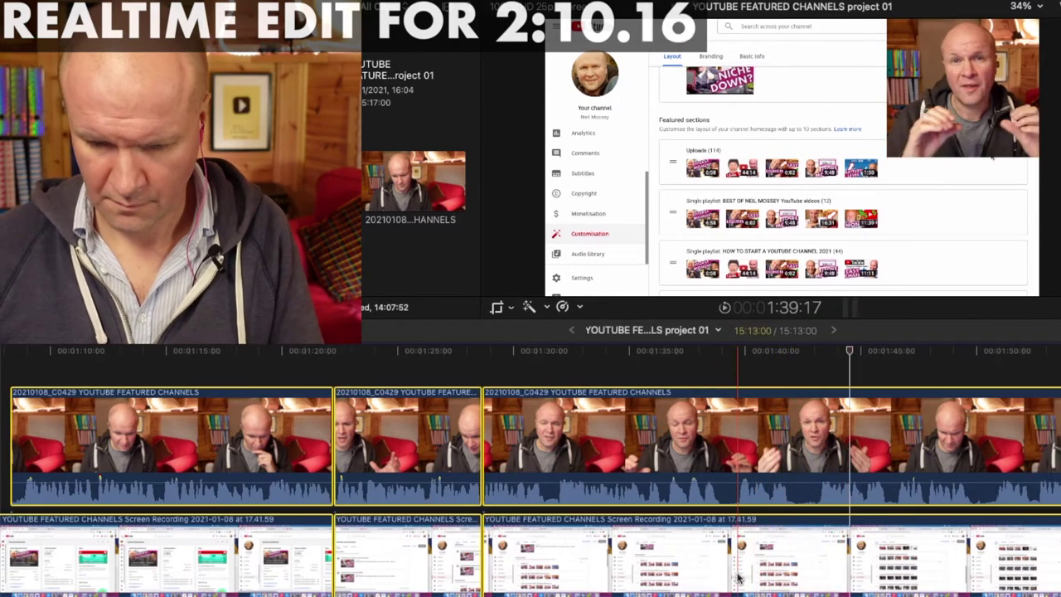
{"action": "key", "text": "super+b"}
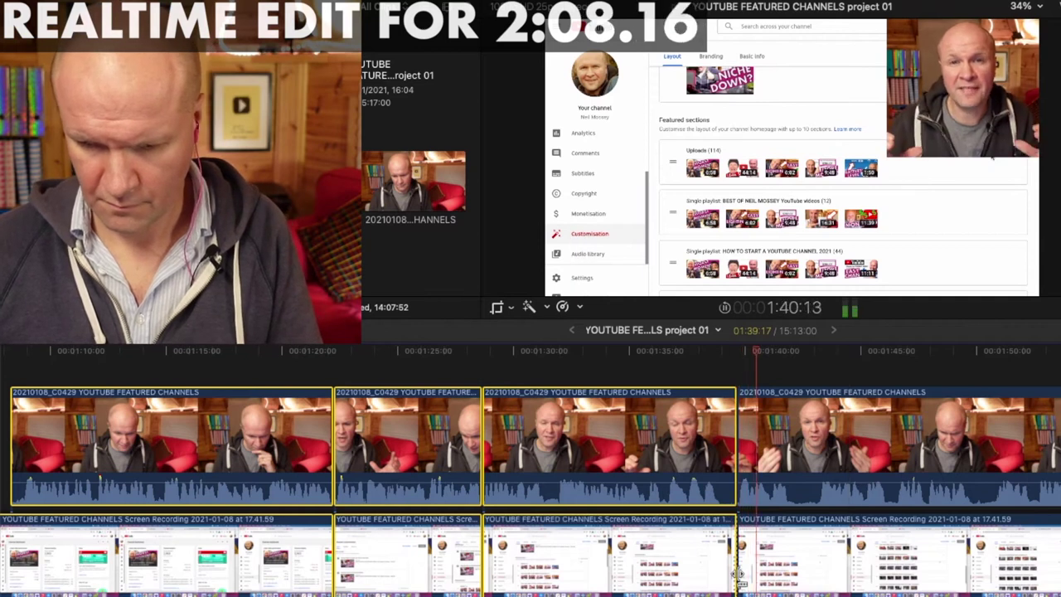
{"action": "key", "text": "super+a"}
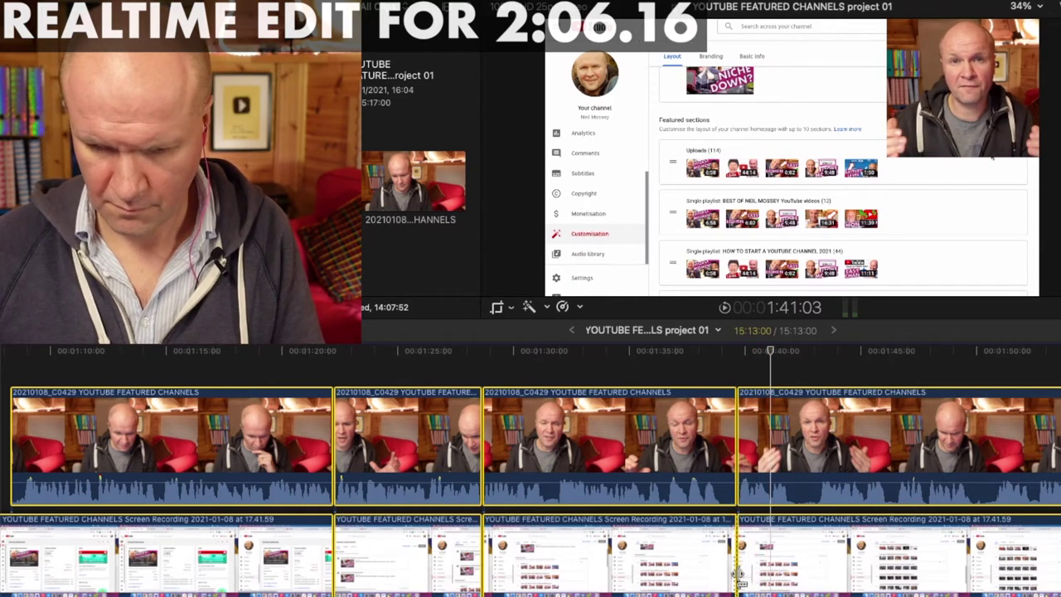
{"action": "key", "text": "super+b"}
Split all clips at 1:43:04 and delete the section between 1:41:03 and 1:43:04.
{"action": "key", "text": "super+a"}
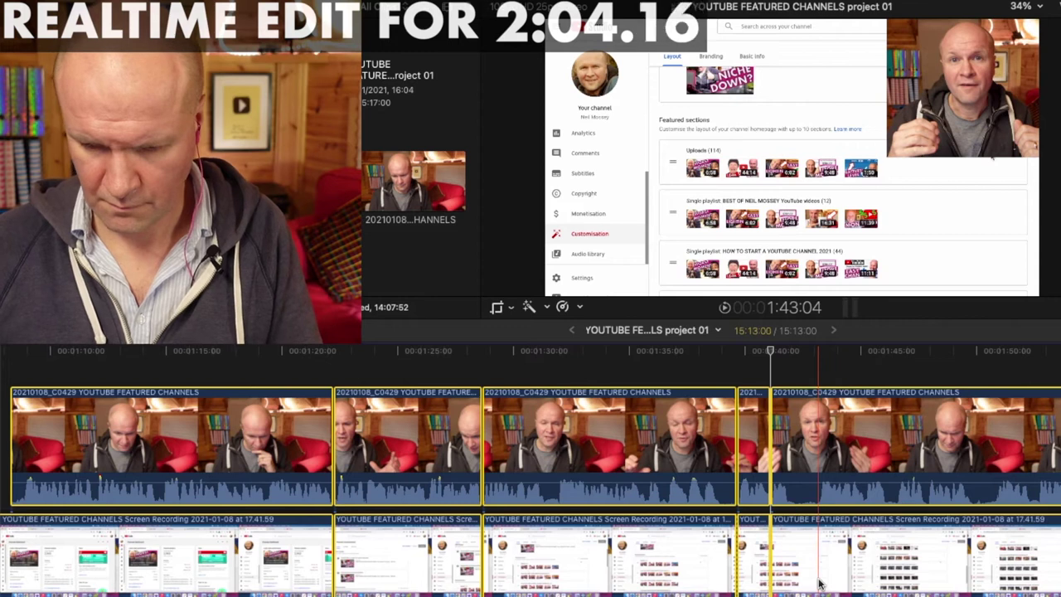
{"action": "key", "text": "super+b"}
{"action": "left_click", "coordinate": [818, 594]}
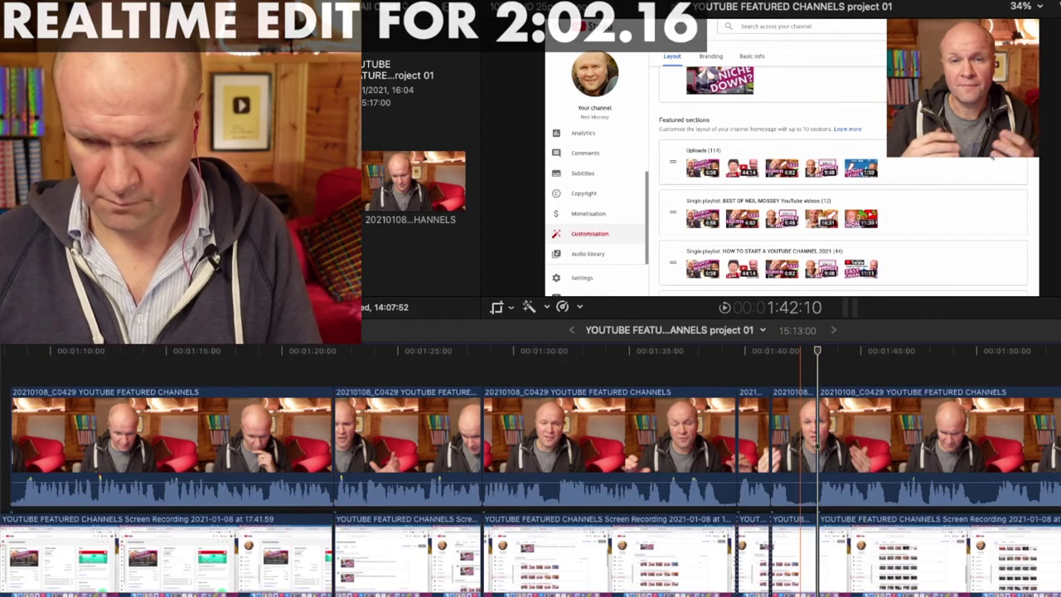
{"action": "left_click", "coordinate": [799, 595]}
{"action": "key", "text": "Delete"}
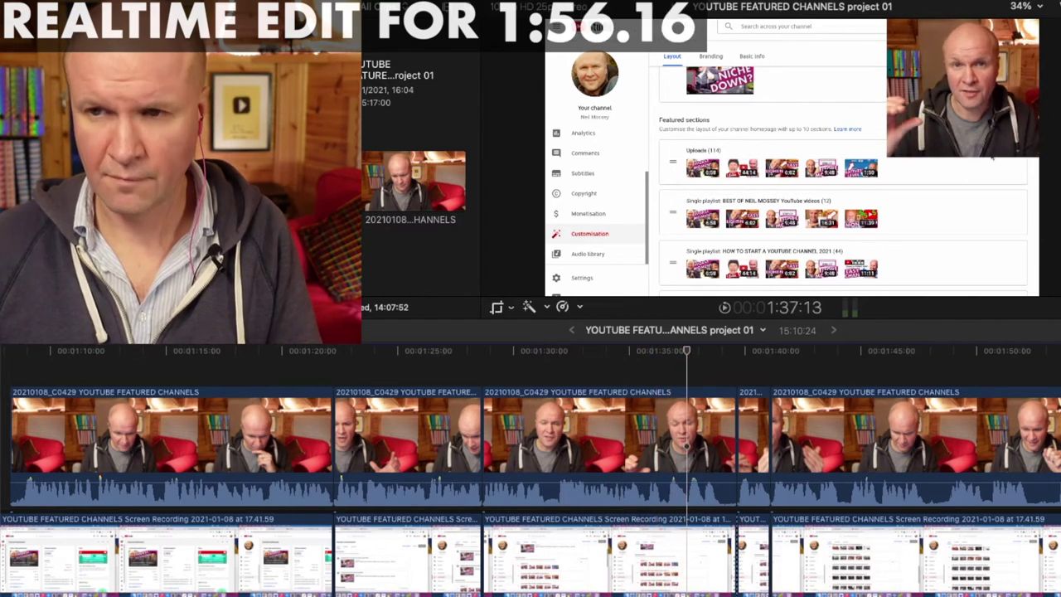
Play back the preceding clip, split all clips at 1:36:10 and delete the section from there to the 1:39:17 cut.
{"action": "left_click", "coordinate": [613, 582]}
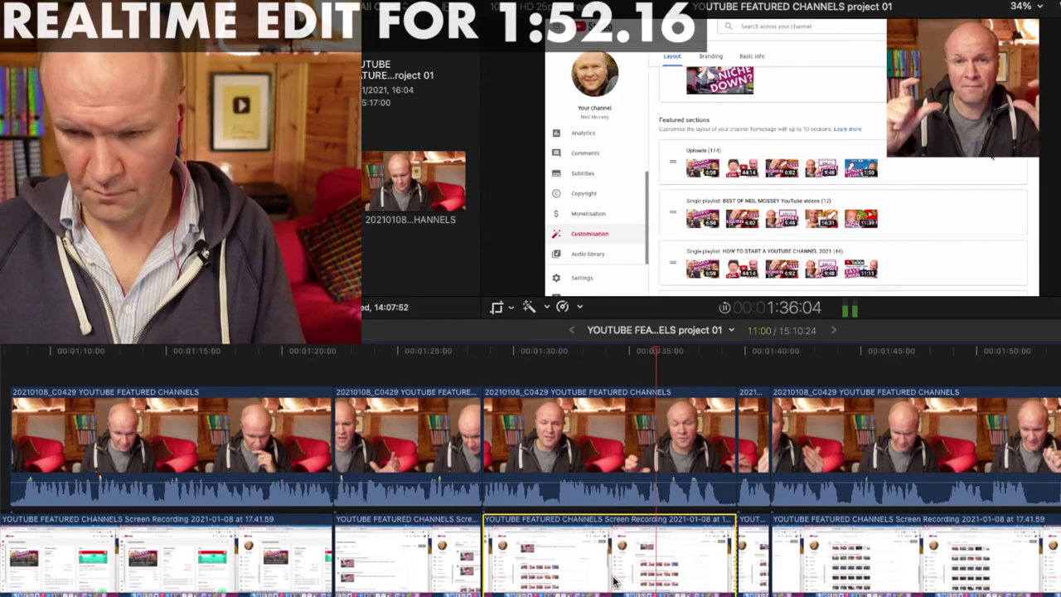
{"action": "key", "text": "l"}
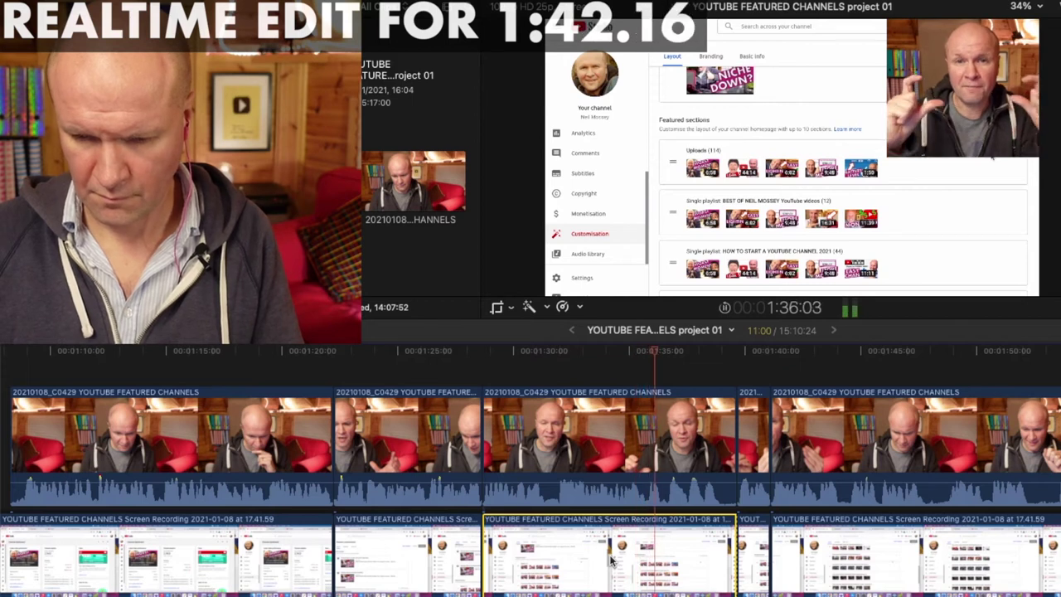
{"action": "key", "text": "super+a"}
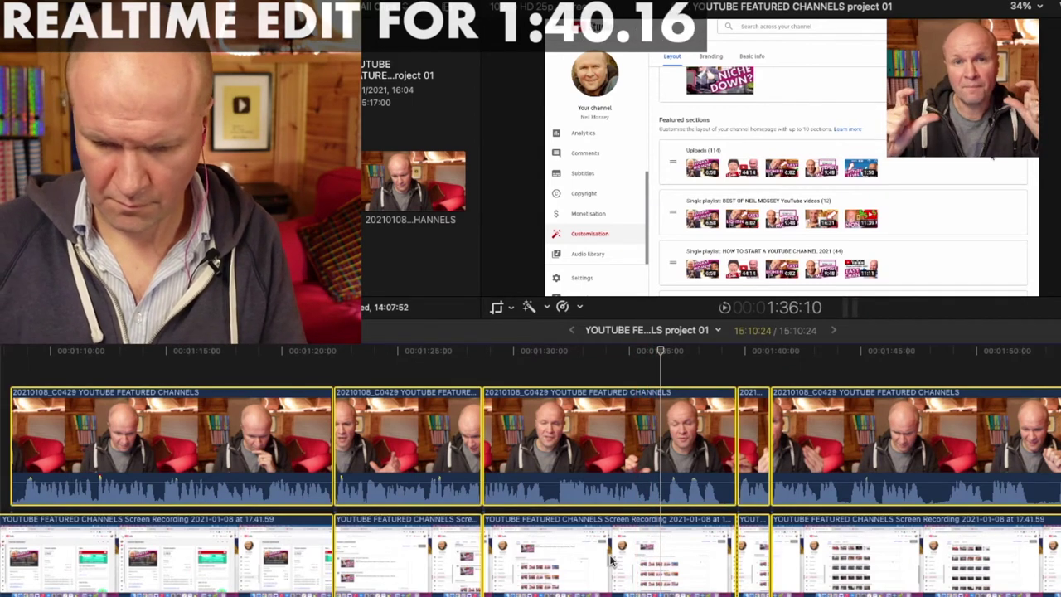
{"action": "key", "text": "super+b"}
{"action": "left_click", "coordinate": [680, 560]}
{"action": "key", "text": "Delete"}
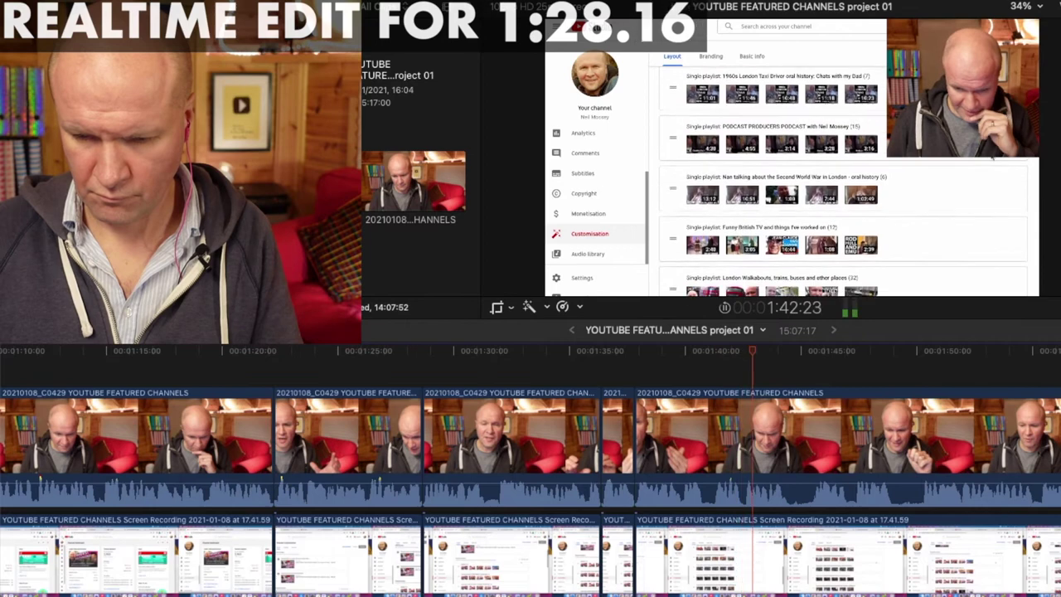
Play the edit, step back to the pause before the waveform resumes, and split all clips just before 1:32.
{"action": "left_click", "coordinate": [442, 527]}
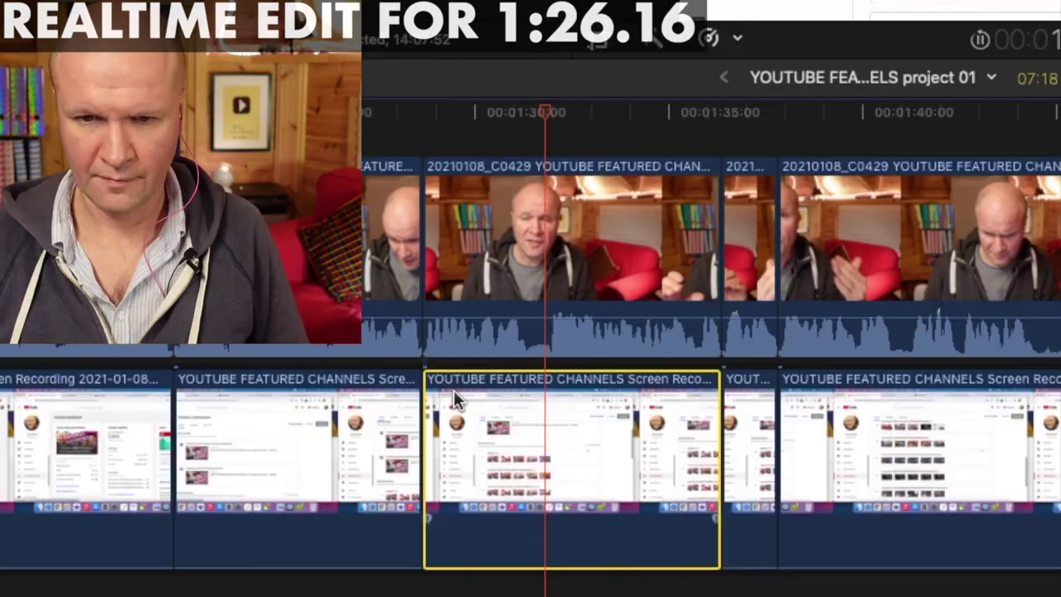
{"action": "key", "text": "space"}
{"action": "key", "text": "Left"}
{"action": "key", "text": "Left"}
{"action": "key", "text": "Left"}
{"action": "key", "text": "Left"}
{"action": "key", "text": "Left"}
{"action": "key", "text": "Left"}
{"action": "key", "text": "Left"}
{"action": "key", "text": "Left"}
{"action": "key", "text": "Left"}
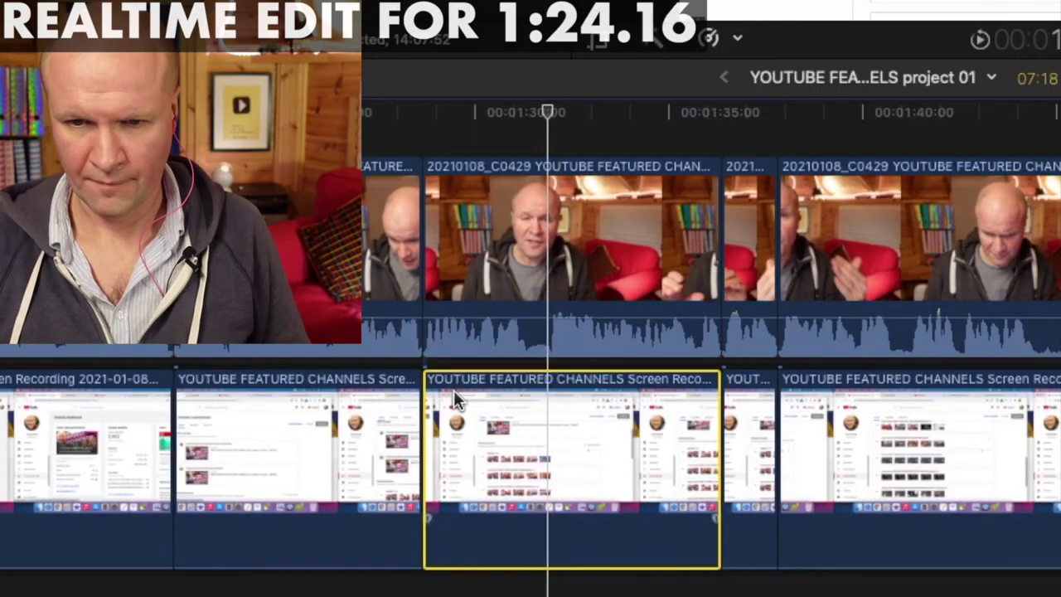
{"action": "key", "text": "super+a"}
{"action": "key", "text": "super+b"}
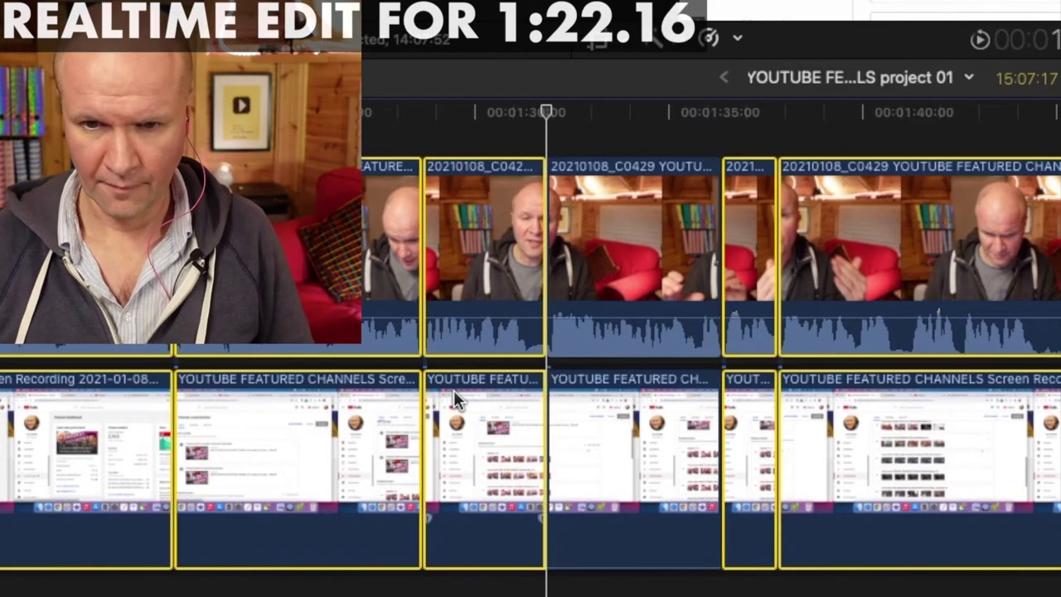
Split all clips again about half a second before the cut near 1:32 and delete the short piece between the cuts.
{"action": "key", "text": "Left"}
{"action": "key", "text": "Left"}
{"action": "key", "text": "Left"}
{"action": "key", "text": "Left"}
{"action": "key", "text": "Left"}
{"action": "key", "text": "Left"}
{"action": "key", "text": "Left"}
{"action": "key", "text": "Left"}
{"action": "key", "text": "Left"}
{"action": "key", "text": "Left"}
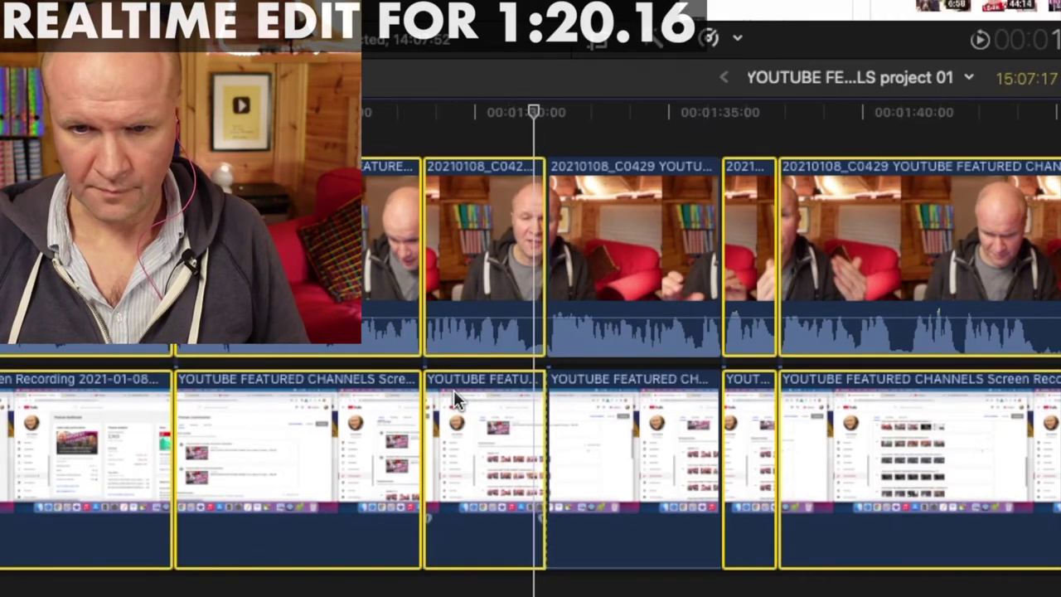
{"action": "key", "text": "Left"}
{"action": "key", "text": "Left"}
{"action": "key", "text": "Left"}
{"action": "key", "text": "Left"}
{"action": "key", "text": "Left"}
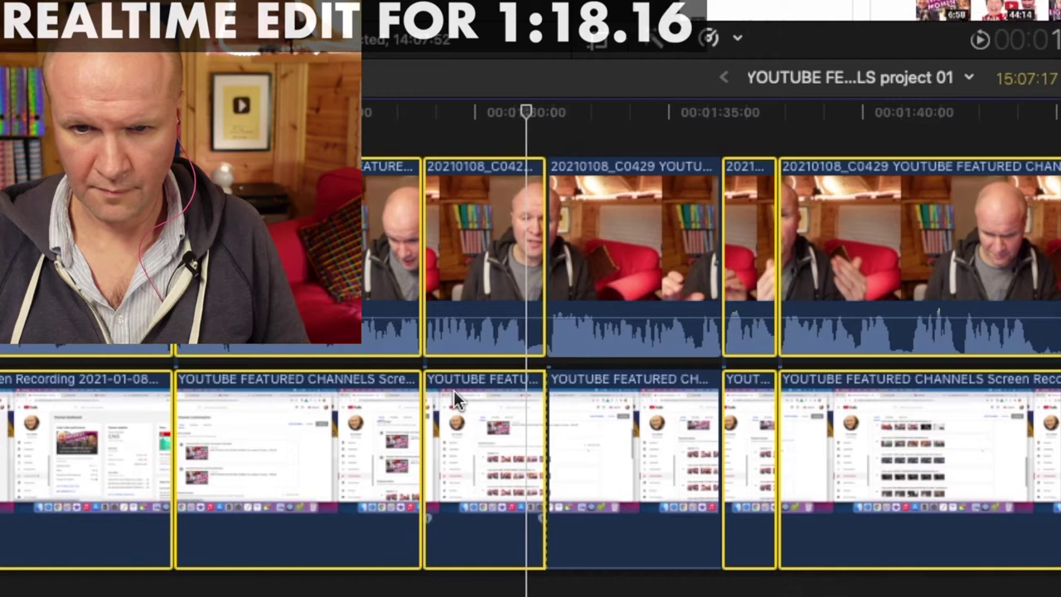
{"action": "key", "text": "super+b"}
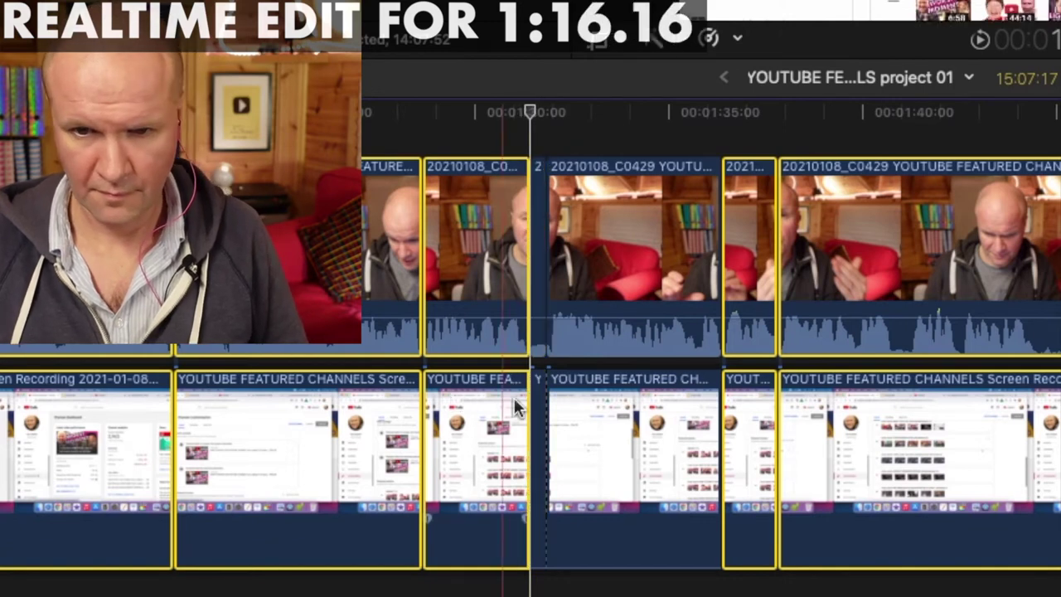
{"action": "left_click", "coordinate": [544, 458]}
{"action": "key", "text": "Delete"}
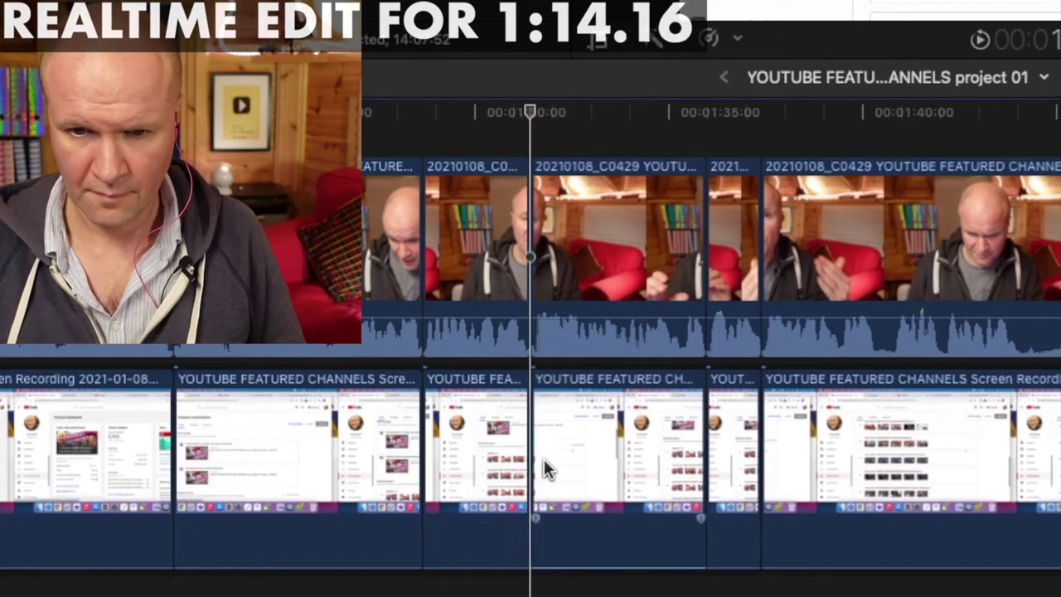
Review the edit and trim the start of the short clip that begins near 1:36.
{"action": "key", "text": "space"}
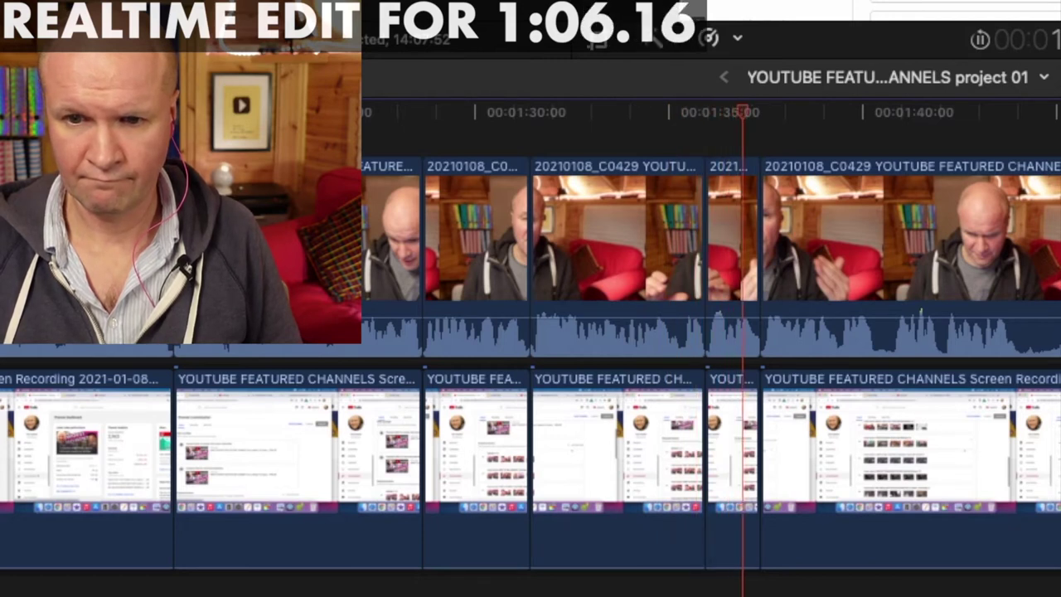
{"action": "key", "text": "space"}
{"action": "left_click", "coordinate": [724, 427]}
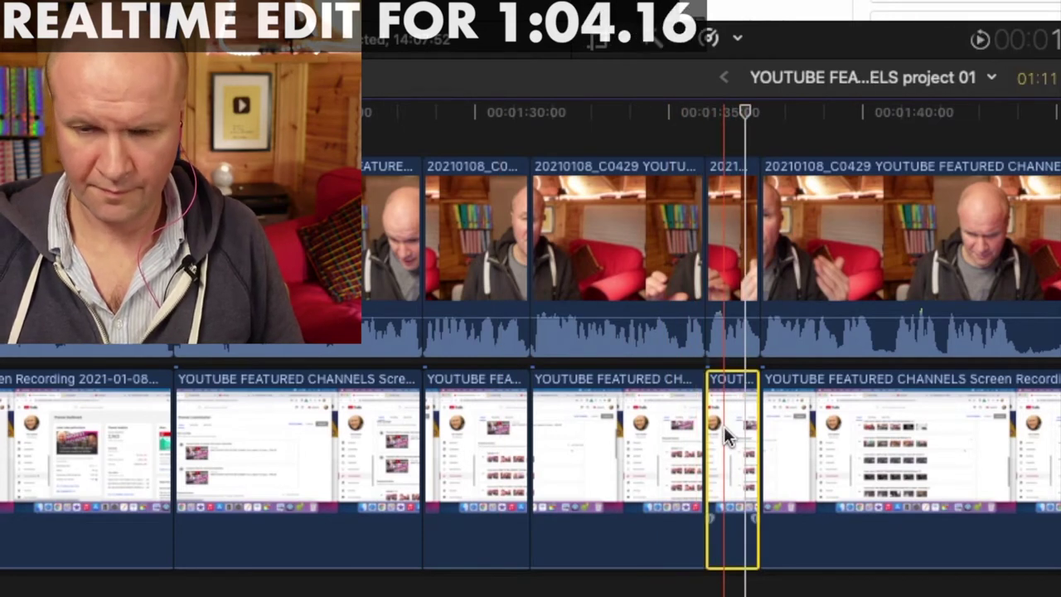
{"action": "key", "text": "super+equal"}
{"action": "key", "text": "super+equal"}
{"action": "left_click_drag", "start_coordinate": [653, 285], "coordinate": [671, 291]}
{"action": "left_click_drag", "start_coordinate": [661, 464], "coordinate": [670, 462]}
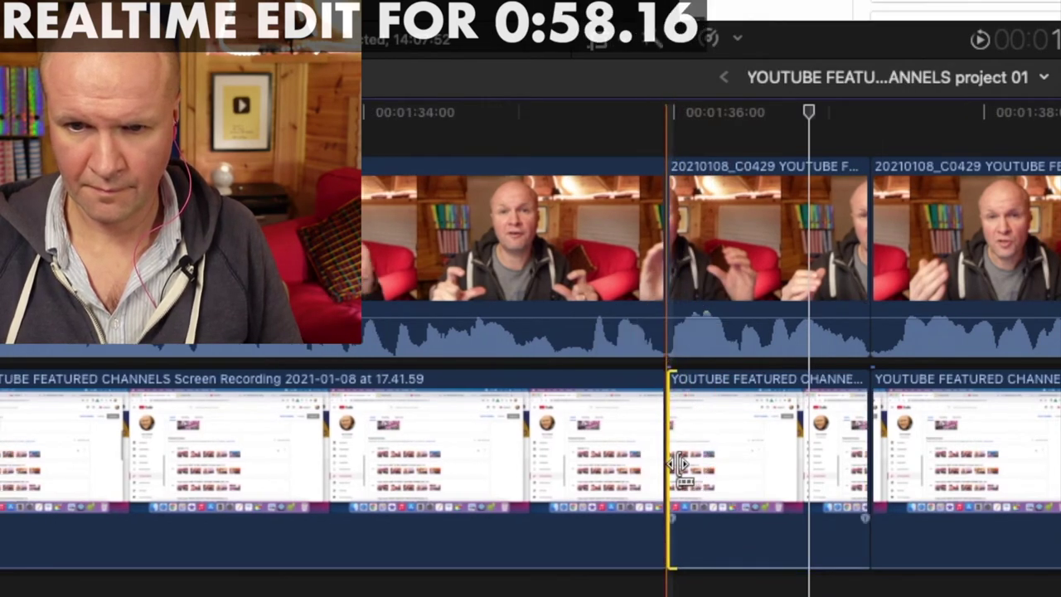
Play across the next cut, split all clips at 1:37:10 and delete the three-frame sliver before that point.
{"action": "key", "text": "space"}
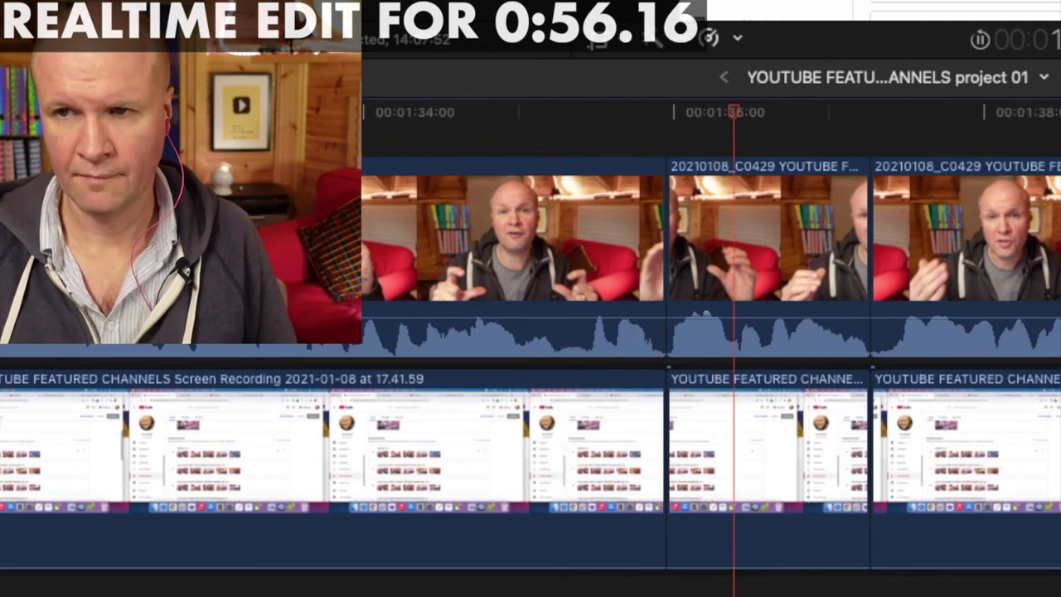
{"action": "key", "text": "space"}
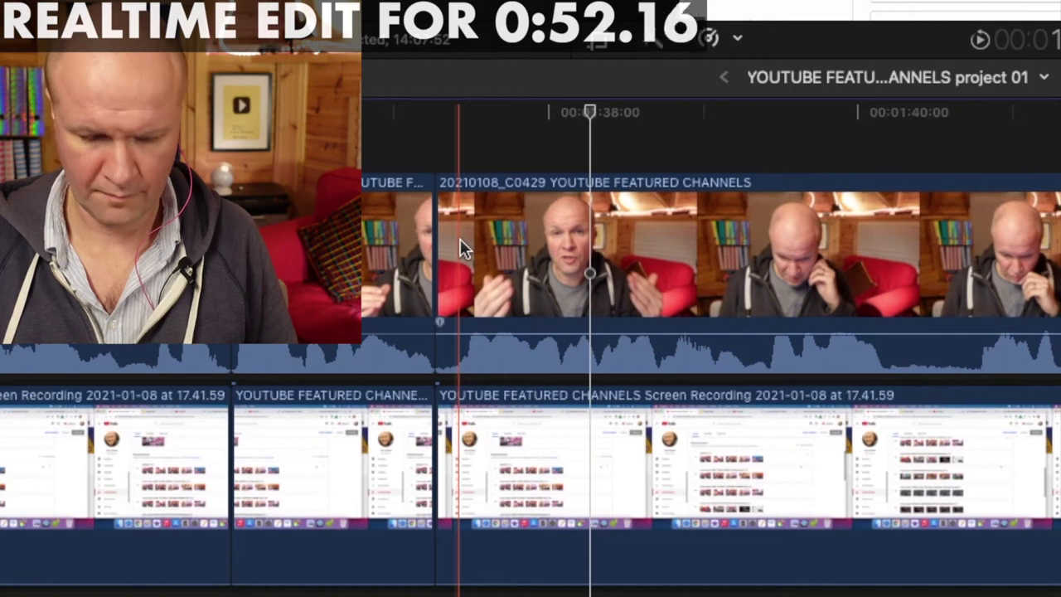
{"action": "key", "text": "super+a"}
{"action": "key", "text": "super+b"}
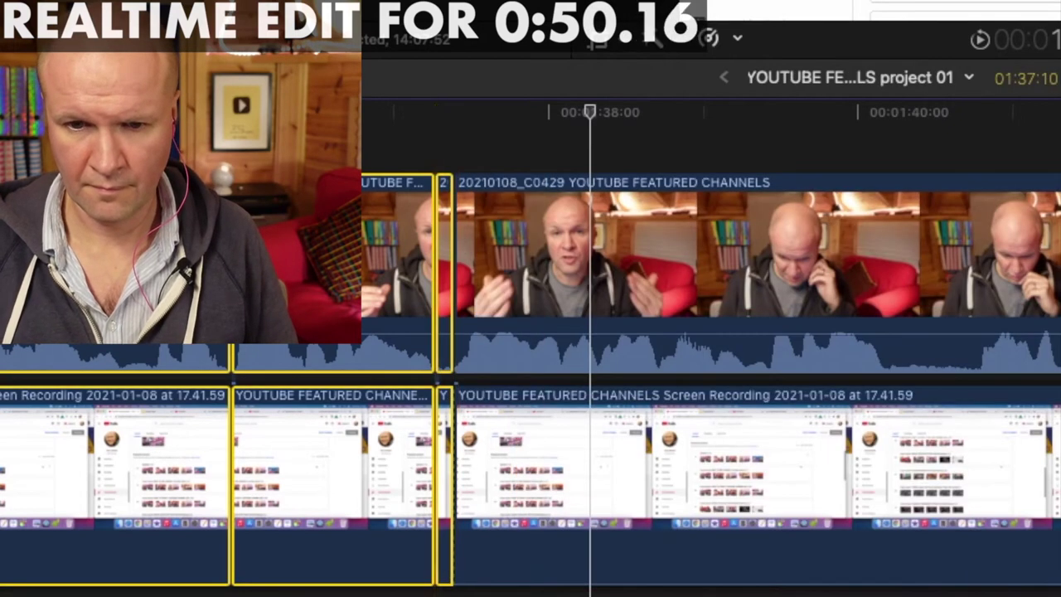
{"action": "left_click", "coordinate": [444, 485]}
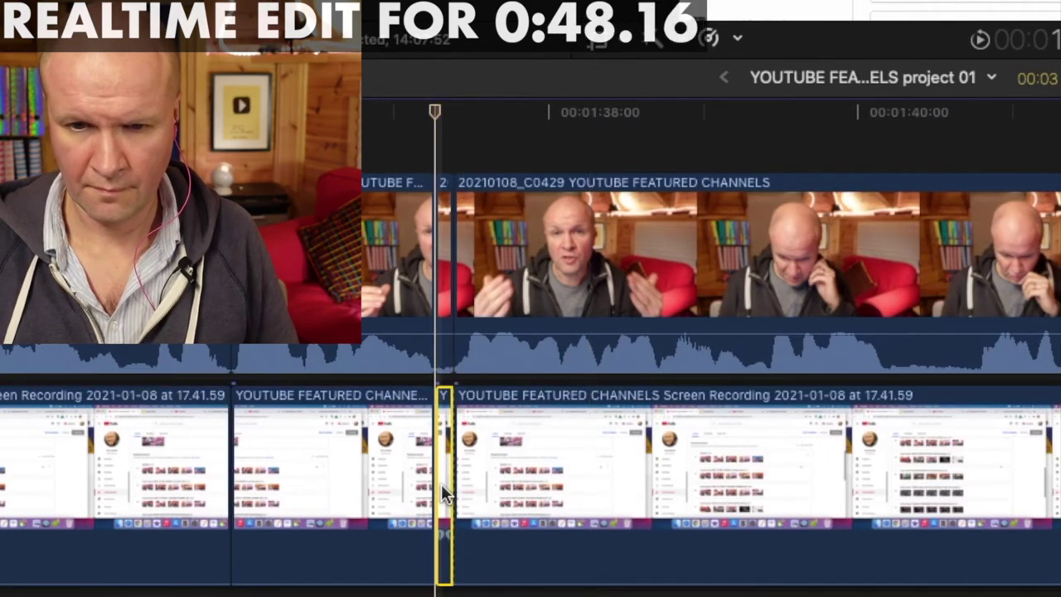
{"action": "key", "text": "Delete"}
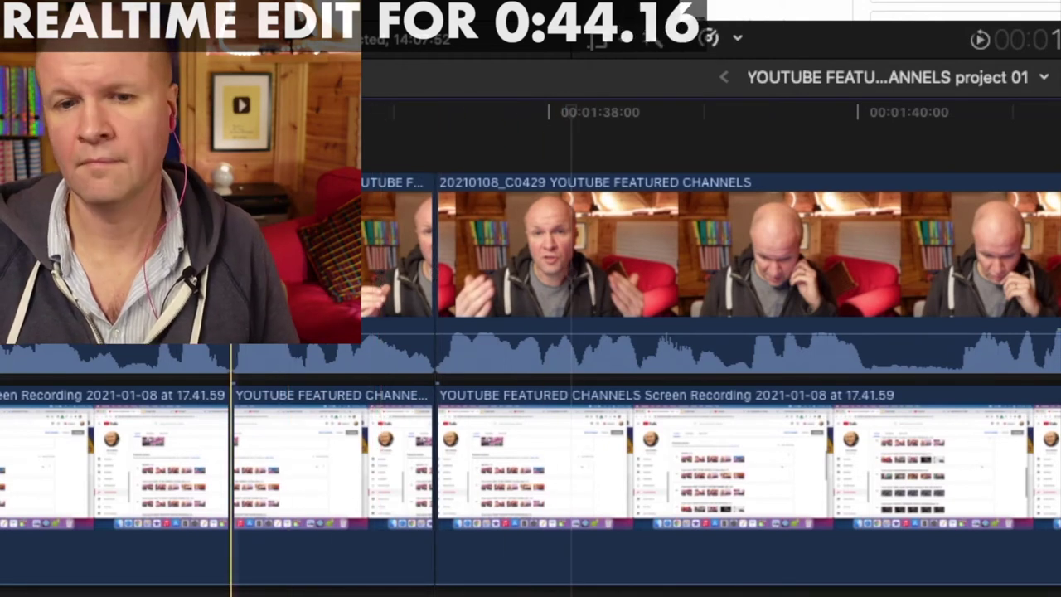
Review the passage from 1:38 to 1:42 and split all clips at 1:41:04.
{"action": "key", "text": "space"}
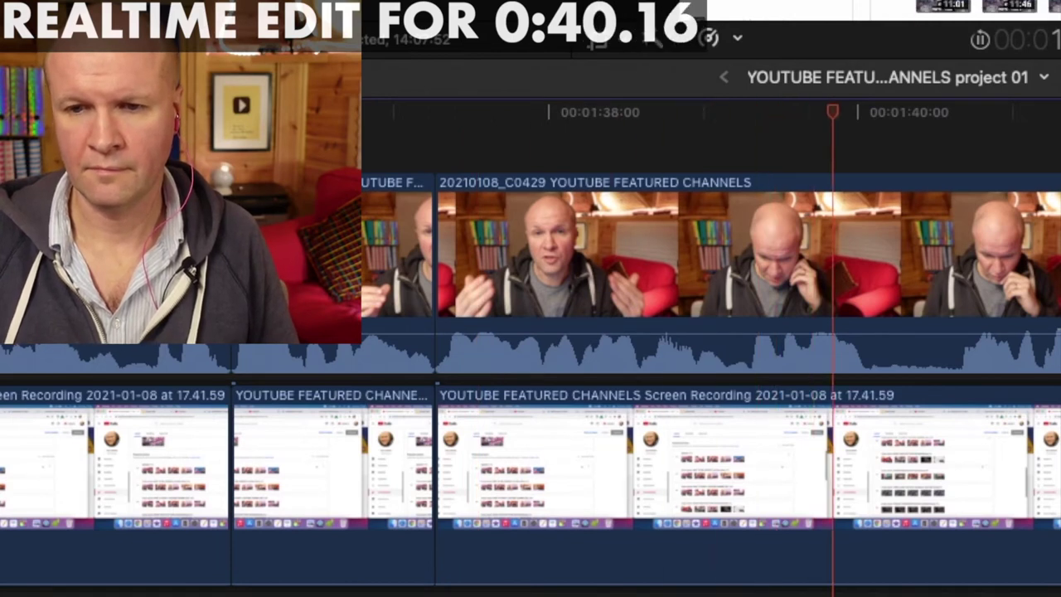
{"action": "key", "text": "space"}
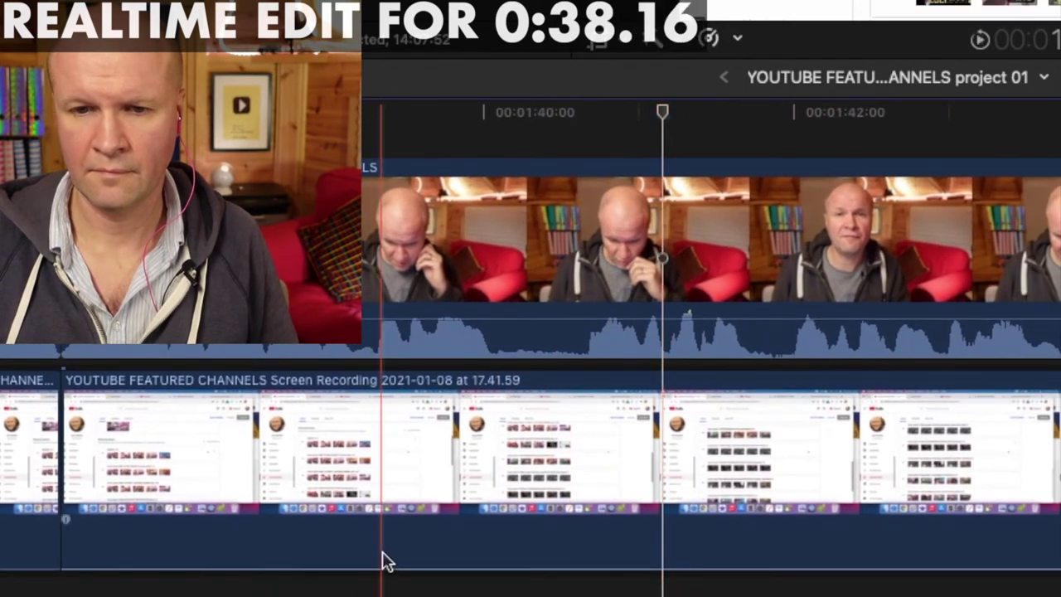
{"action": "key", "text": "space"}
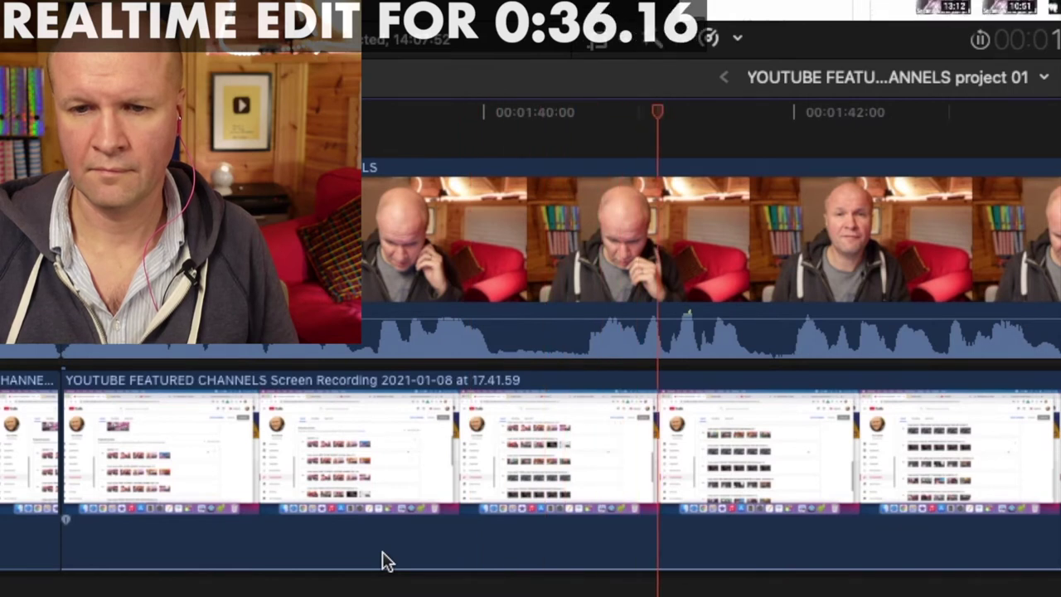
{"action": "key", "text": "space"}
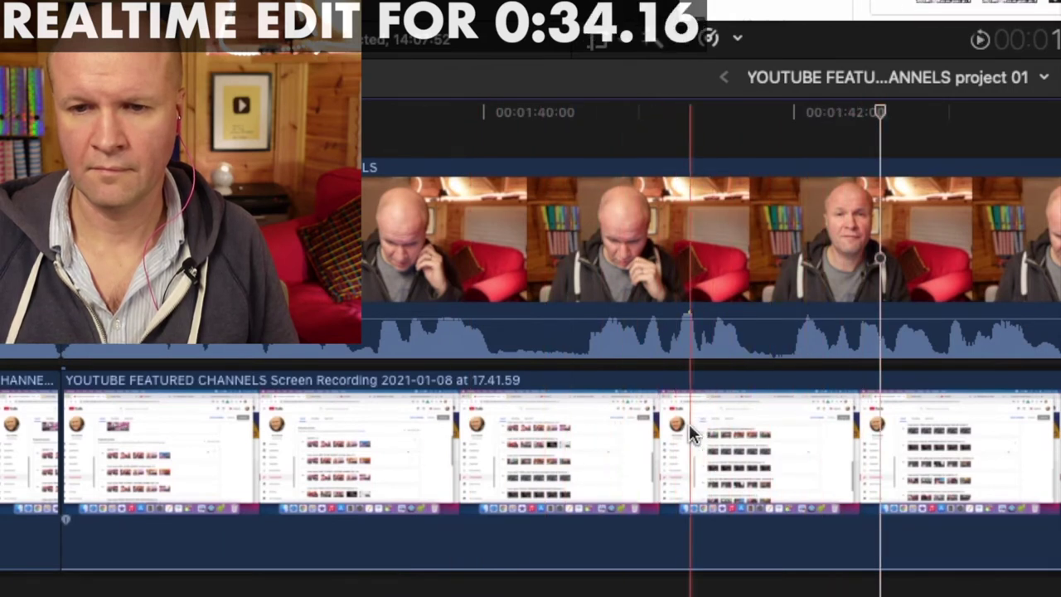
{"action": "key", "text": "super+a"}
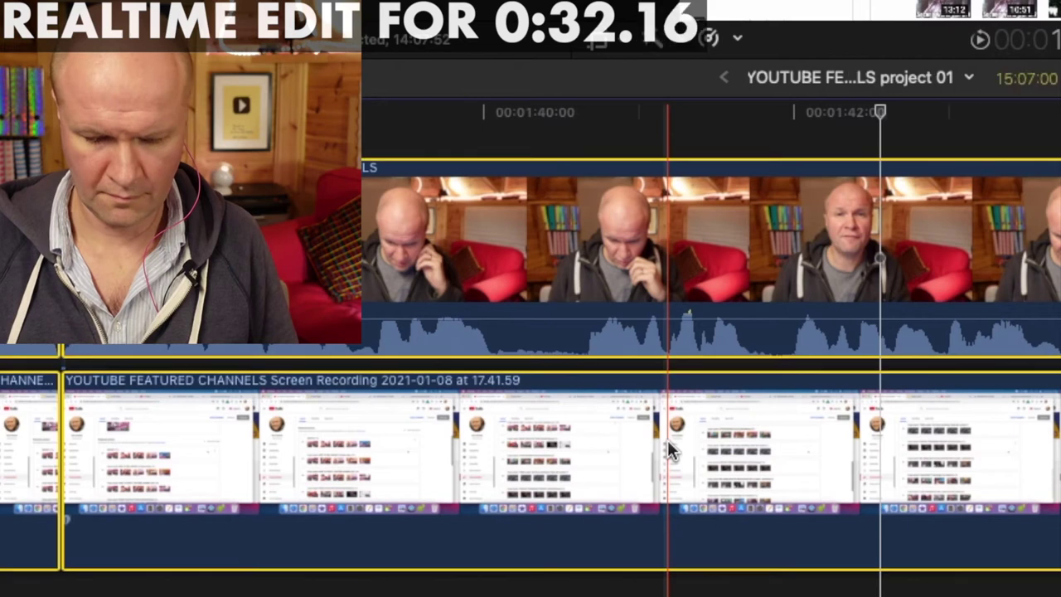
{"action": "key", "text": "super+b"}
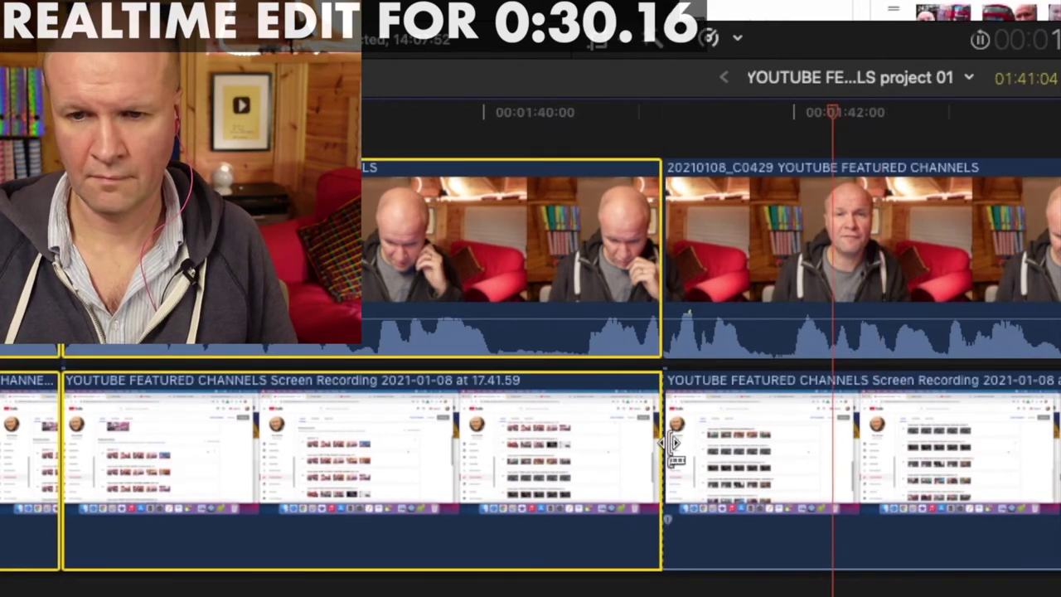
Review the passage after 1:38, split all clips at about 1:39:08 and delete the piece between that point and the cut at 1:41:04.
{"action": "key", "text": "space"}
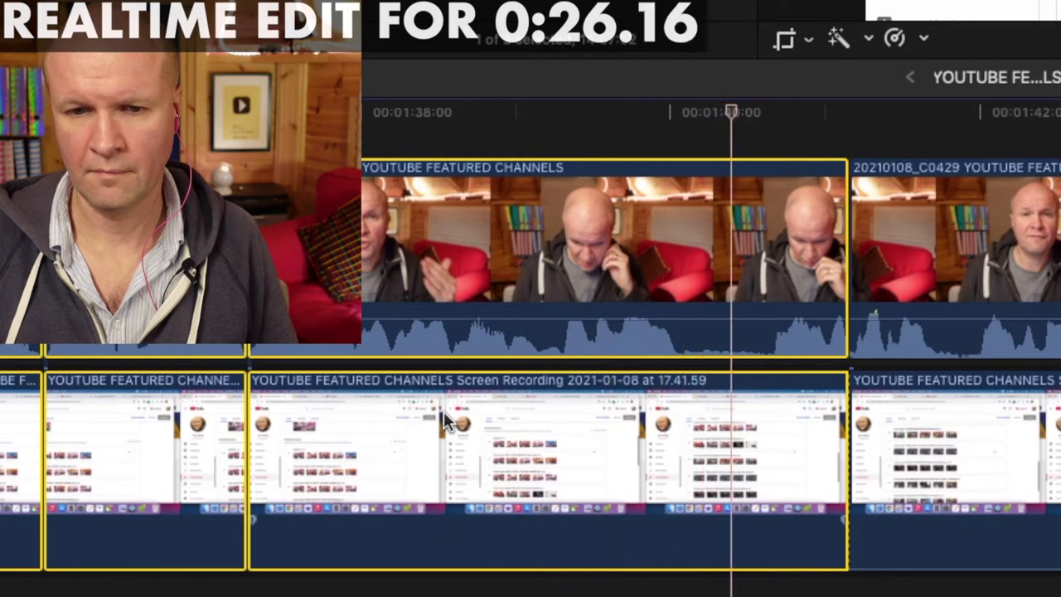
{"action": "left_click", "coordinate": [369, 588]}
{"action": "key", "text": "space"}
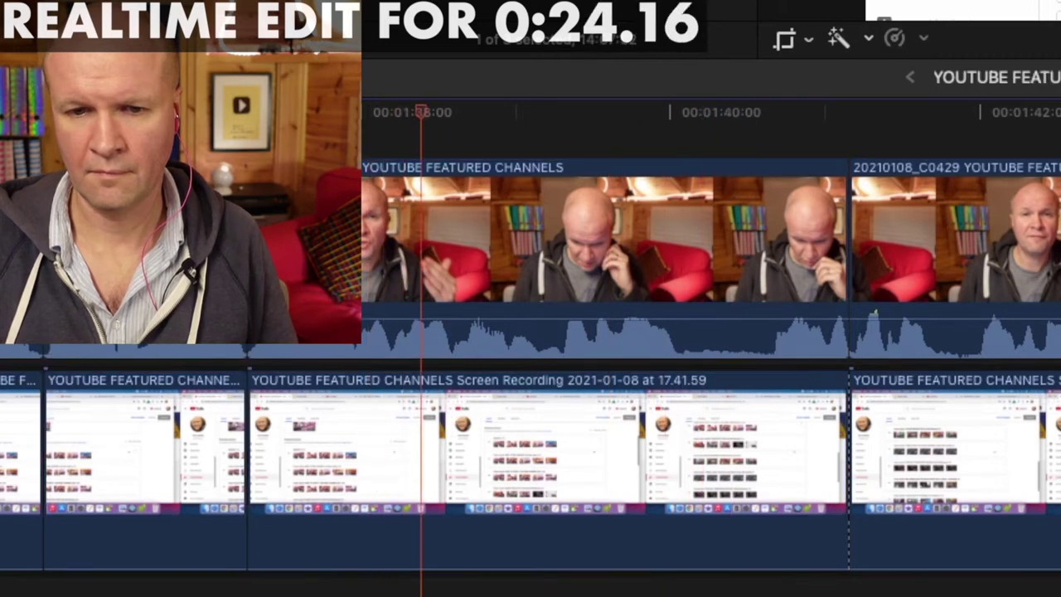
{"action": "key", "text": "Right"}
{"action": "key", "text": "Right"}
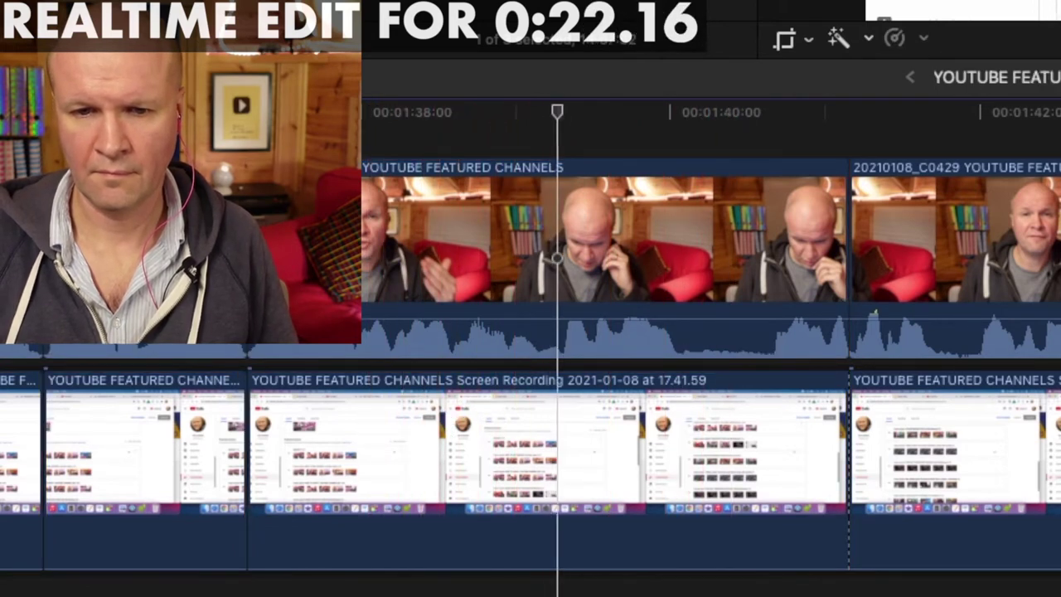
{"action": "key", "text": "Left"}
{"action": "key", "text": "Right"}
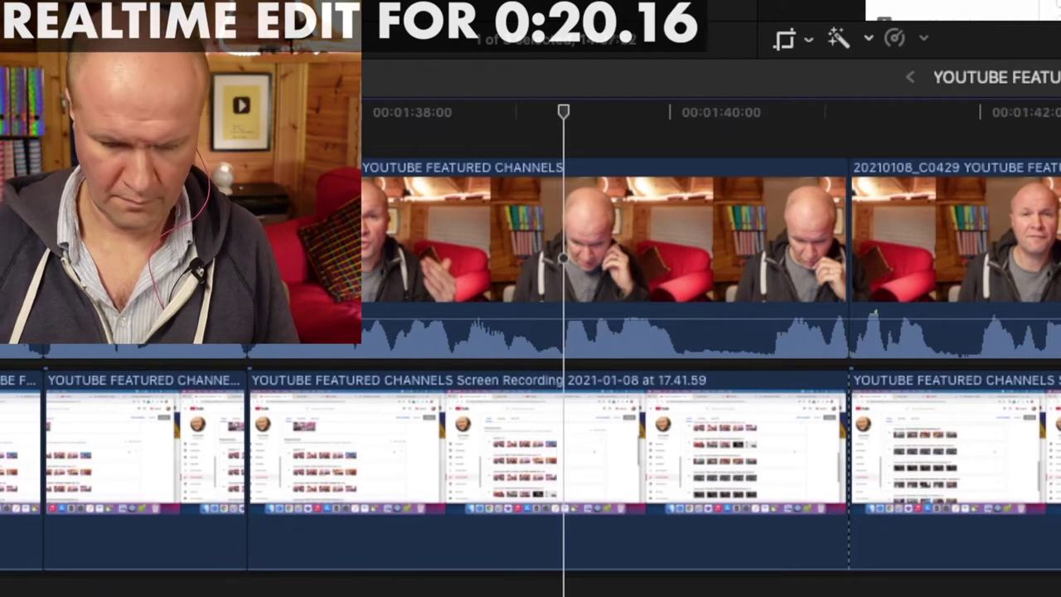
{"action": "key", "text": "super+a"}
{"action": "key", "text": "super+b"}
{"action": "left_click", "coordinate": [650, 418]}
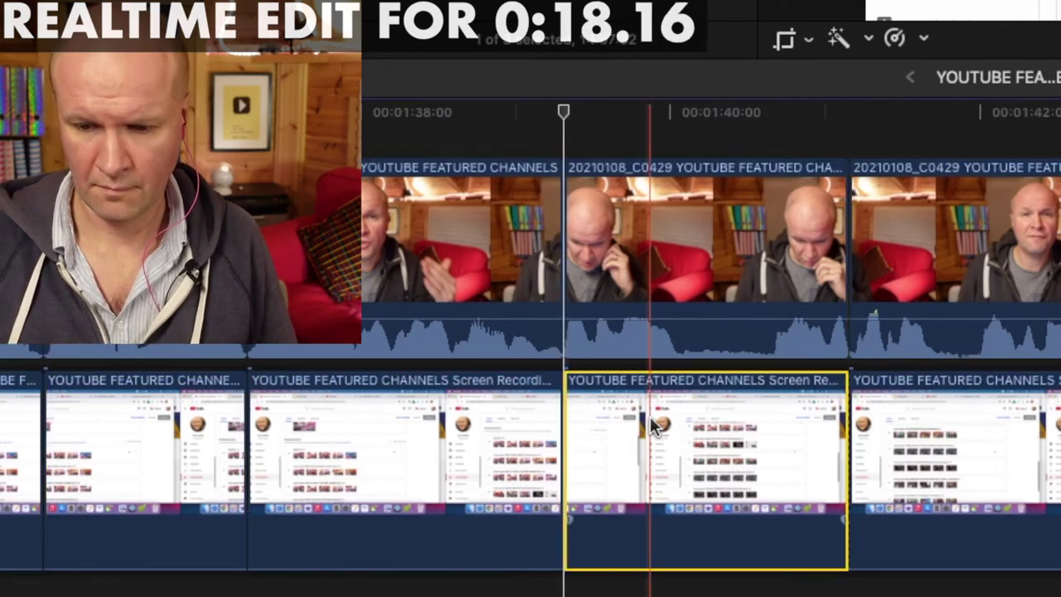
{"action": "key", "text": "Delete"}
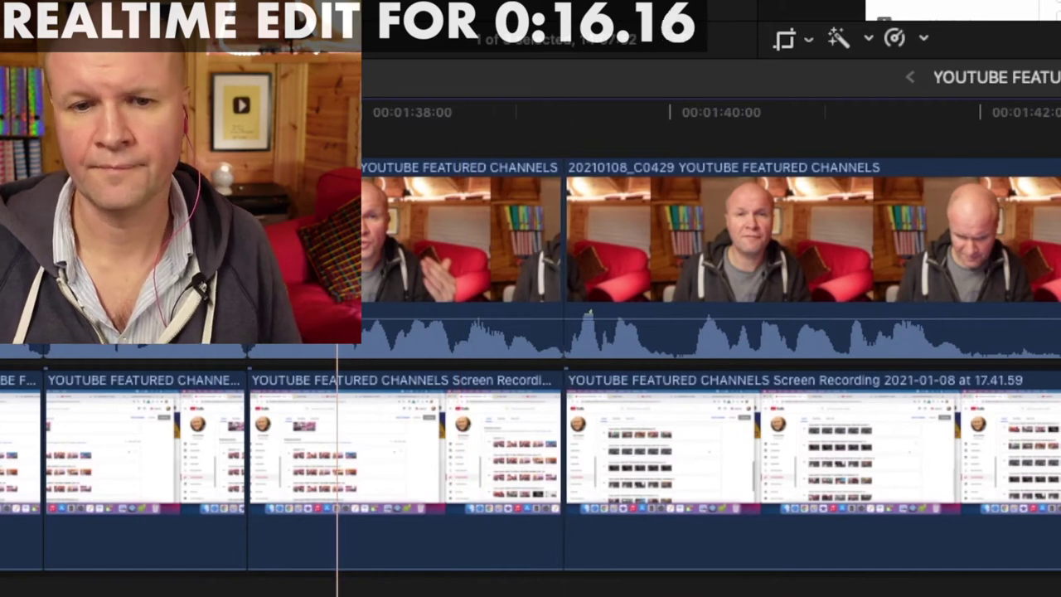
Play across the join and split all clips just after 1:40, right before the speech resumes.
{"action": "key", "text": "space"}
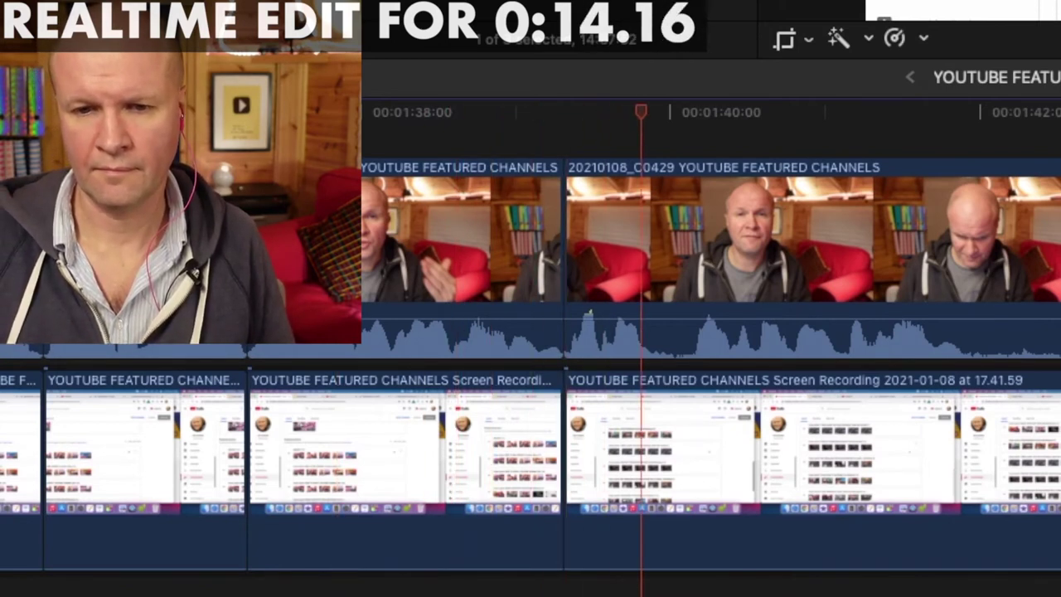
{"action": "key", "text": "space"}
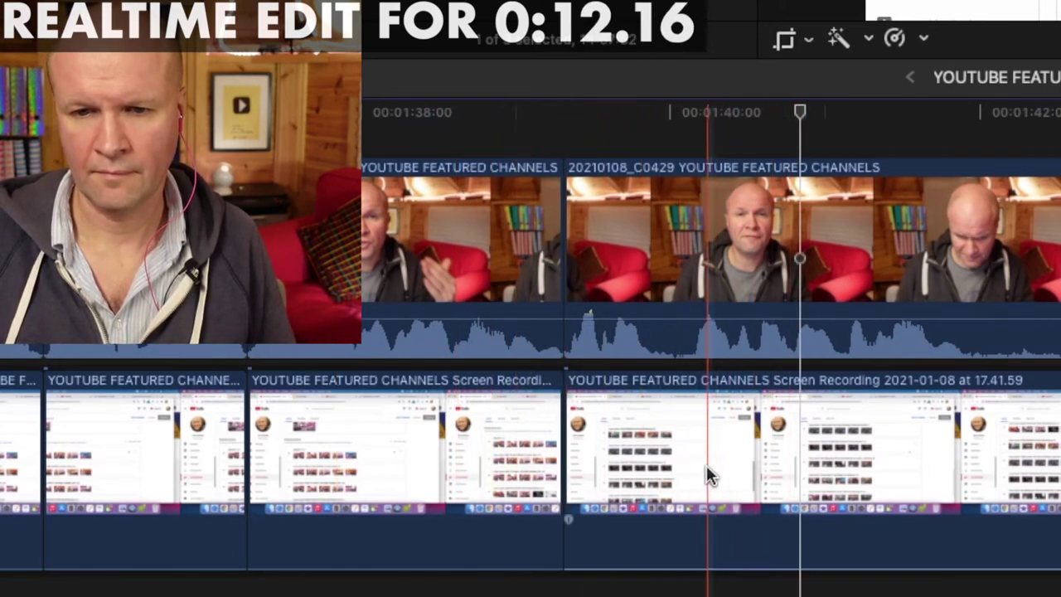
{"action": "key", "text": "super+a"}
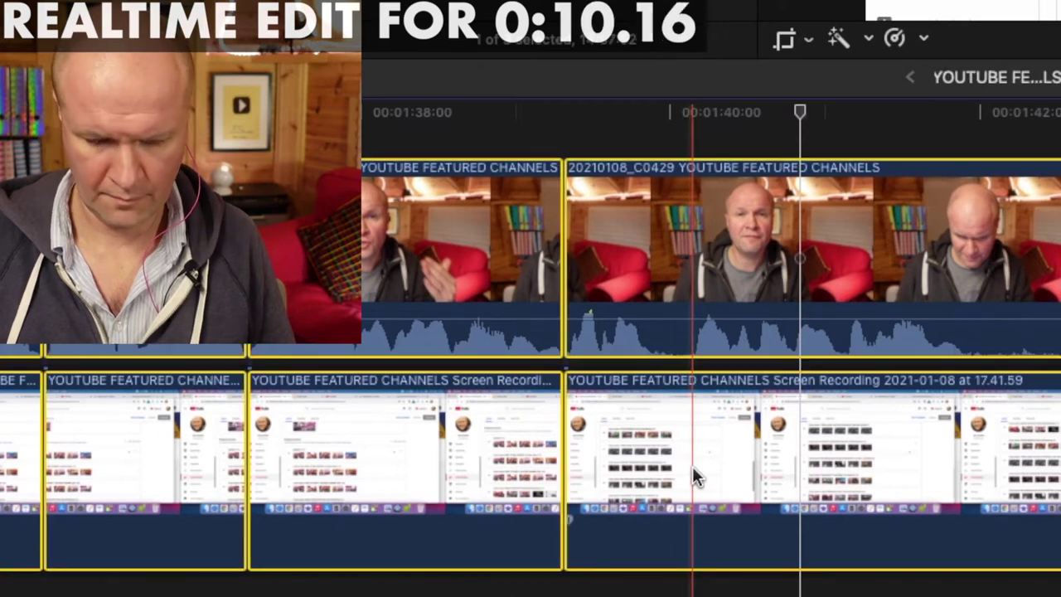
{"action": "key", "text": "super+b"}
Split all clips again about a quarter second before the cut near 1:40 and delete the short piece between the two cuts.
{"action": "key", "text": "Left"}
{"action": "key", "text": "Left"}
{"action": "key", "text": "Left"}
{"action": "key", "text": "Left"}
{"action": "key", "text": "Left"}
{"action": "key", "text": "Left"}
{"action": "key", "text": "Left"}
{"action": "key", "text": "Left"}
{"action": "key", "text": "Left"}
{"action": "key", "text": "Left"}
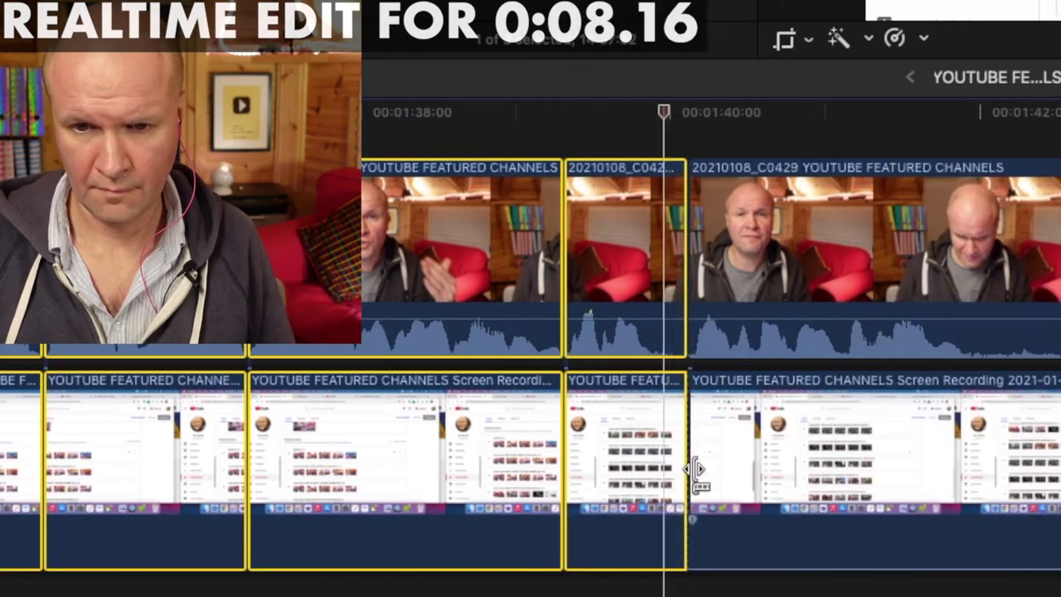
{"action": "key", "text": "Right"}
{"action": "key", "text": "Right"}
{"action": "key", "text": "Right"}
{"action": "key", "text": "Right"}
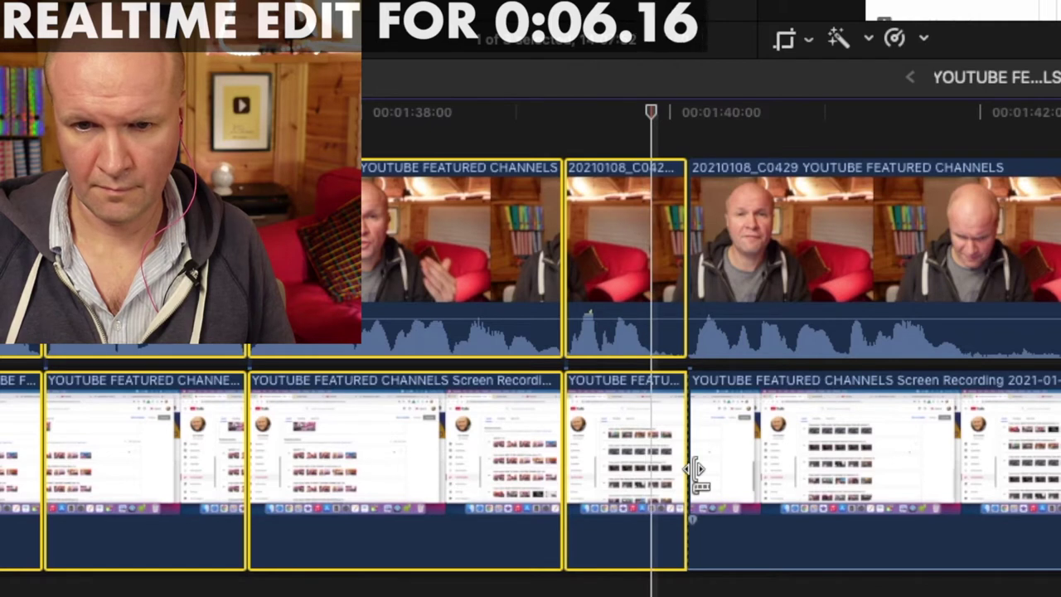
{"action": "key", "text": "super+b"}
{"action": "left_click", "coordinate": [666, 447]}
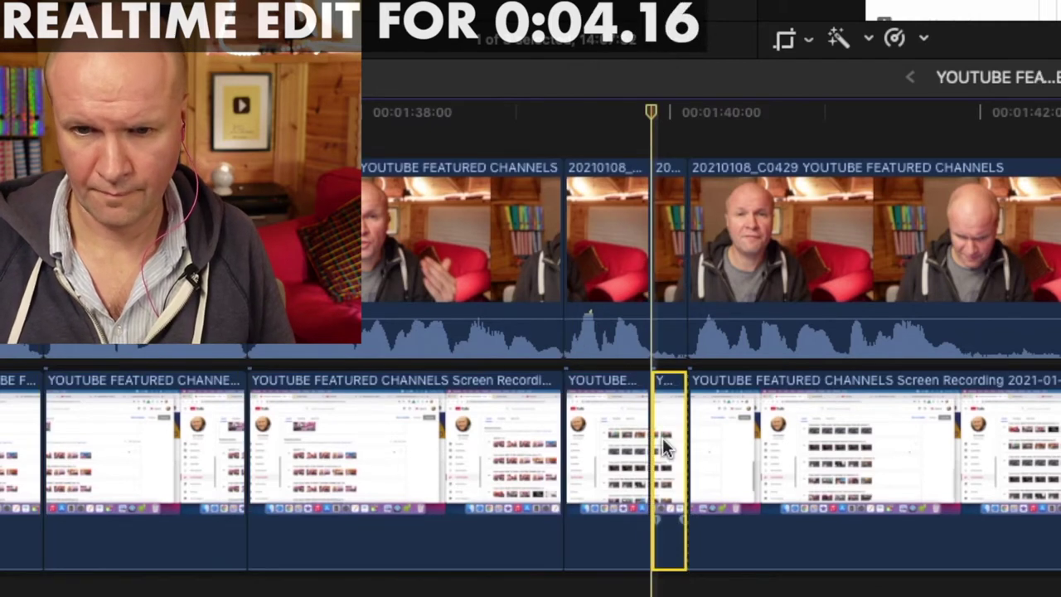
{"action": "key", "text": "Delete"}
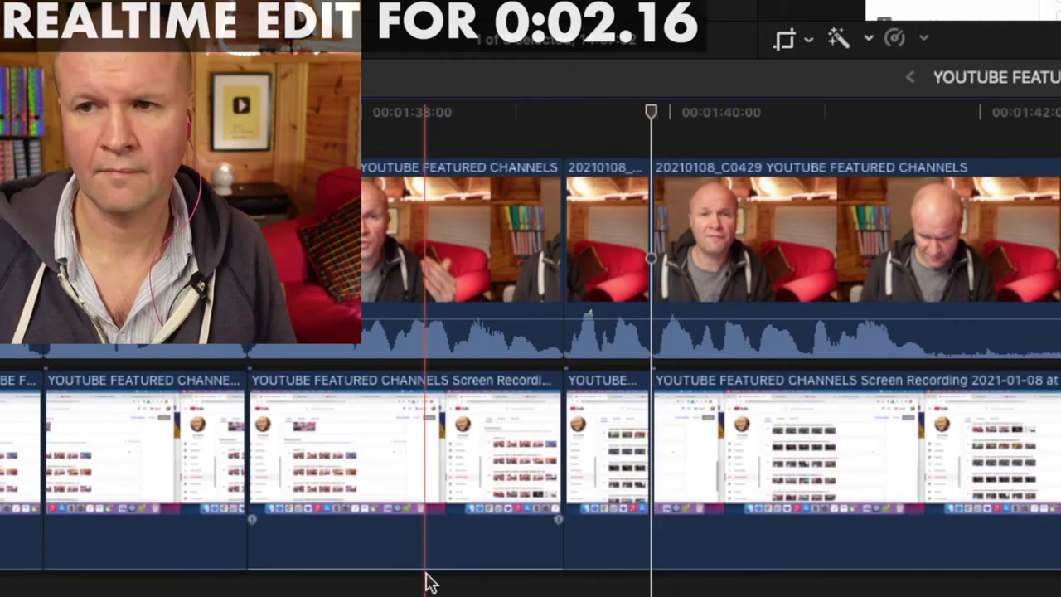
Play the edit onward, fine-tune the playhead to just before the speech resumes, and split all clips at about 1:42:22.
{"action": "key", "text": "space"}
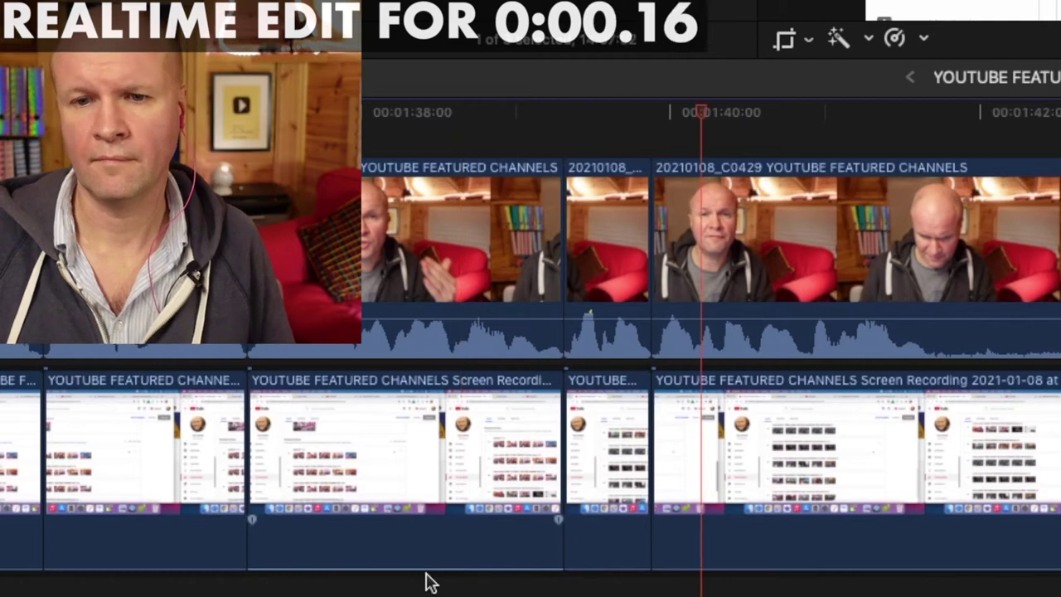
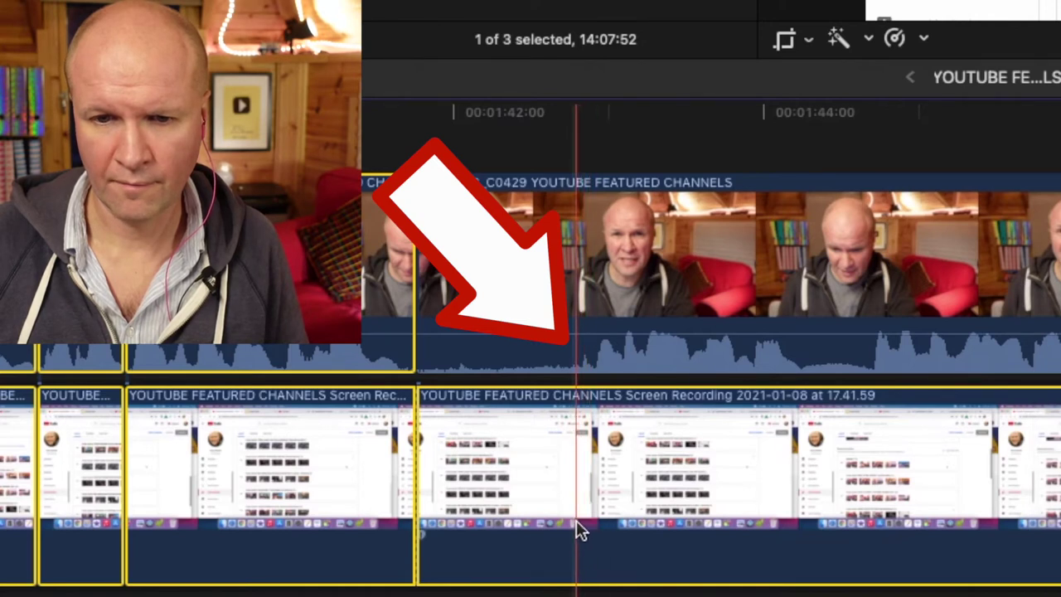
{"action": "key", "text": "space"}
{"action": "key", "text": "Left"}
{"action": "key", "text": "Left"}
{"action": "key", "text": "Left"}
{"action": "key", "text": "Left"}
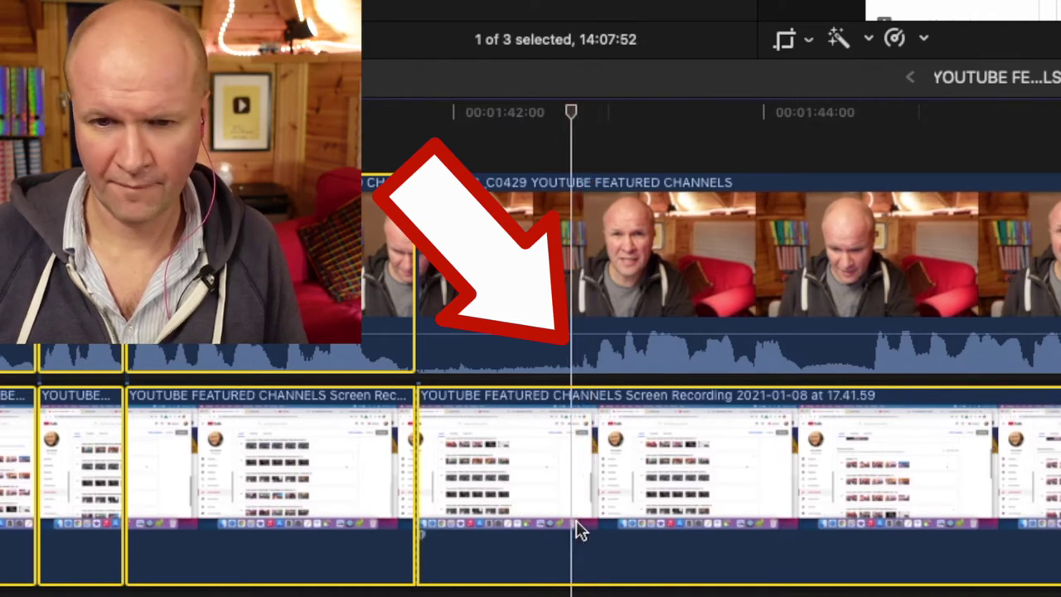
{"action": "key", "text": "Right"}
{"action": "key", "text": "Right"}
{"action": "key", "text": "Right"}
{"action": "key", "text": "Right"}
{"action": "key", "text": "Left"}
{"action": "key", "text": "Left"}
{"action": "key", "text": "Left"}
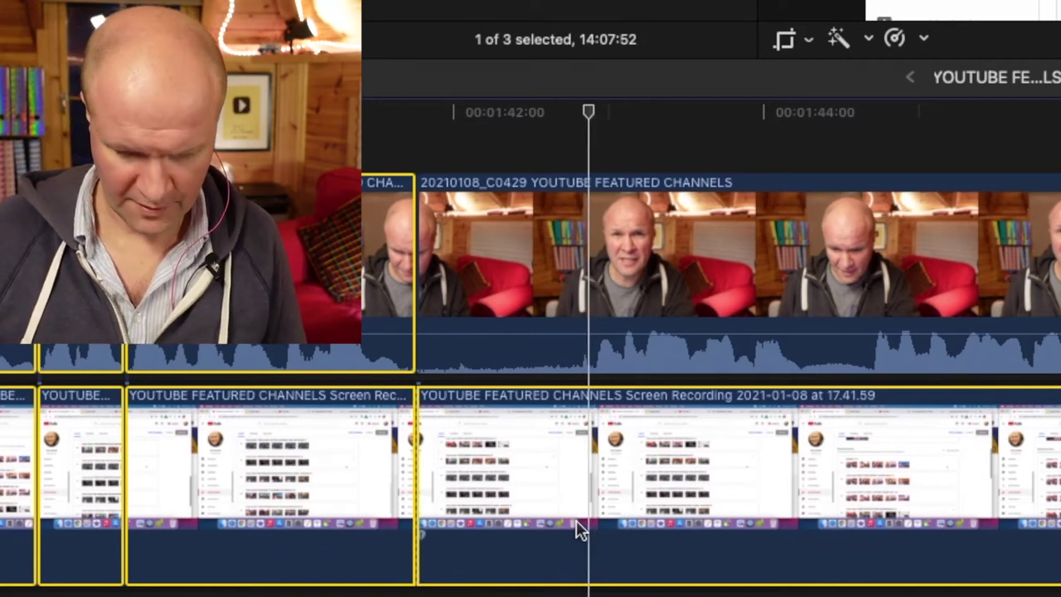
{"action": "key", "text": "super+a"}
{"action": "key", "text": "super+b"}
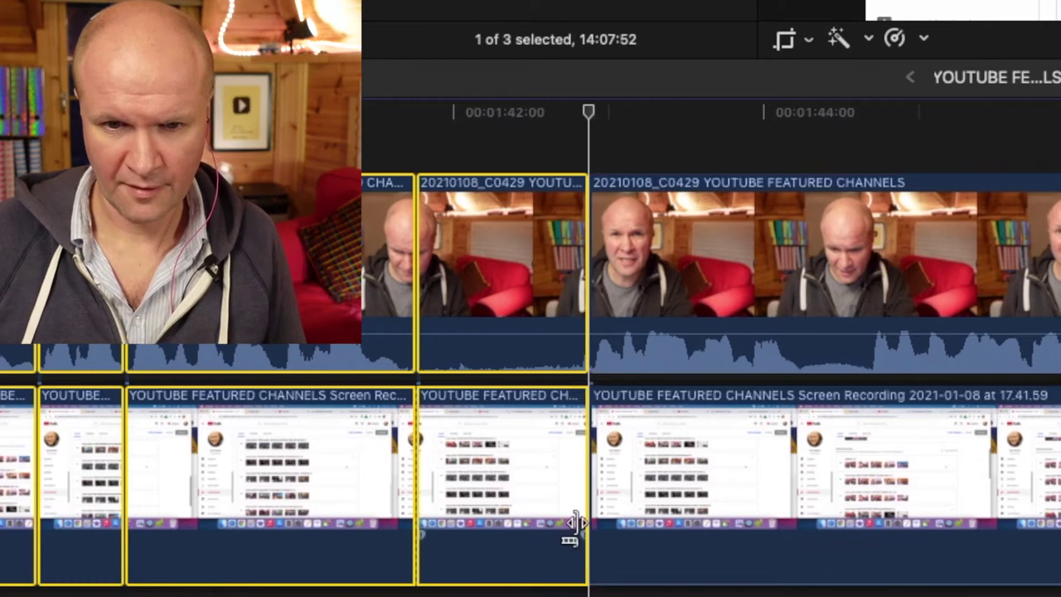
Play across the new cut and delete the quiet piece running from about 1:41:19 to 1:42:22.
{"action": "left_click", "coordinate": [358, 592]}
{"action": "key", "text": "space"}
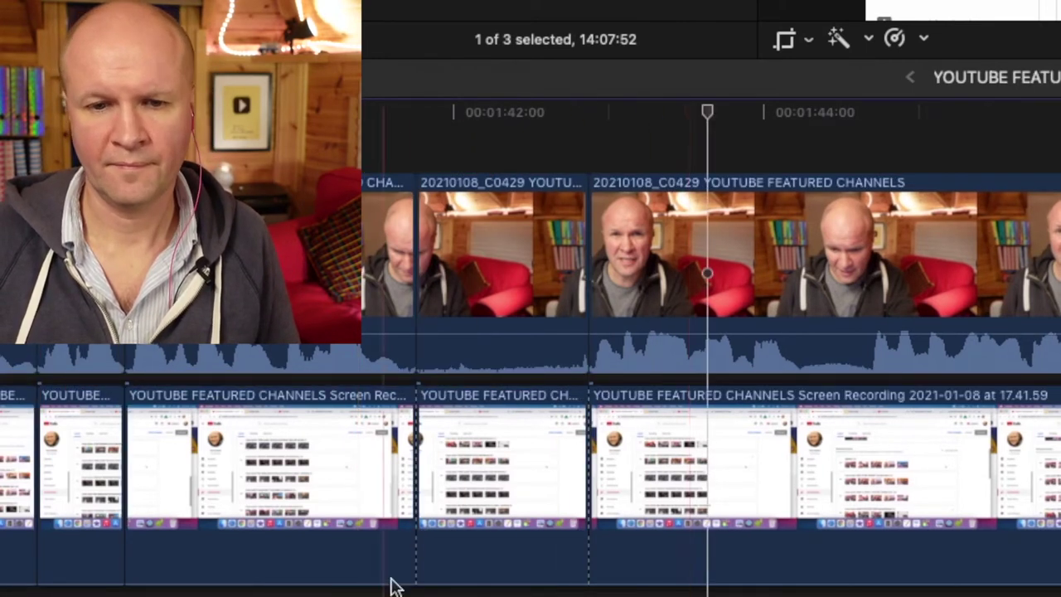
{"action": "left_click", "coordinate": [488, 487]}
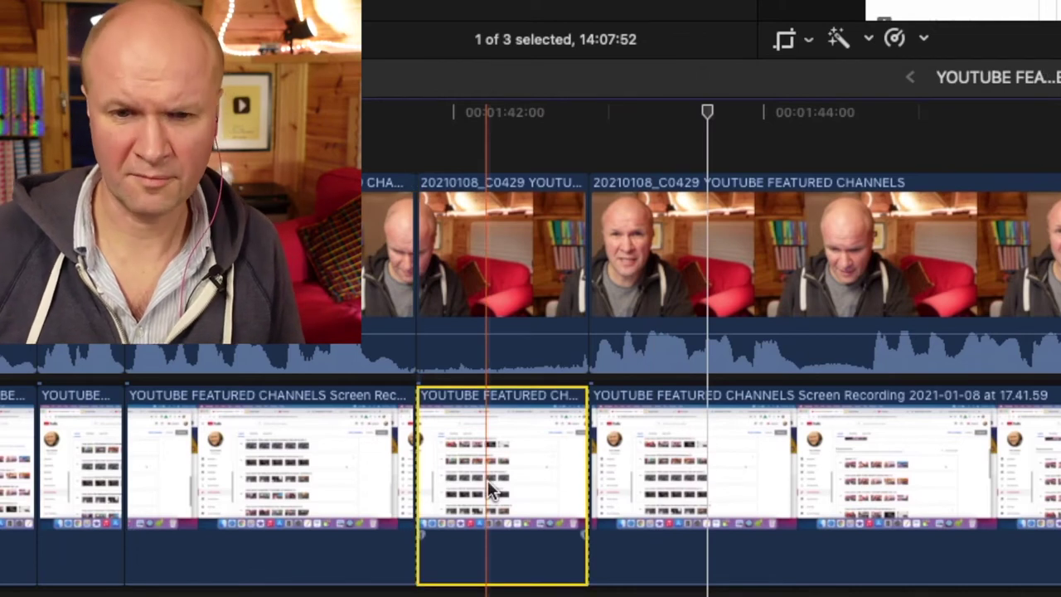
{"action": "key", "text": "BackSpace"}
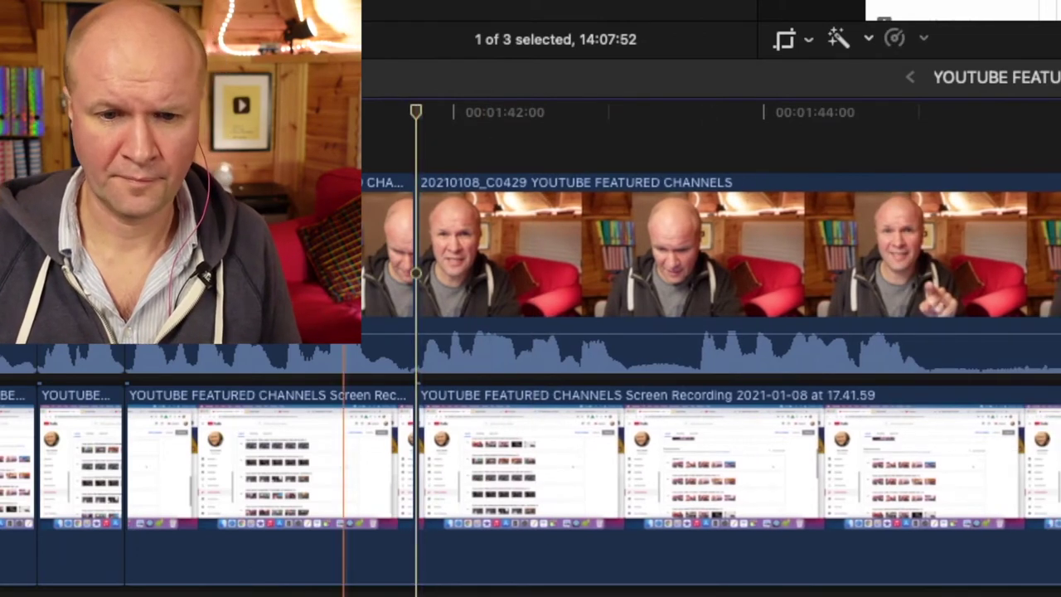
Split all clips at both ends of the short pause after 1:43 and again at about 1:45, where the speech stops.
{"action": "key", "text": "space"}
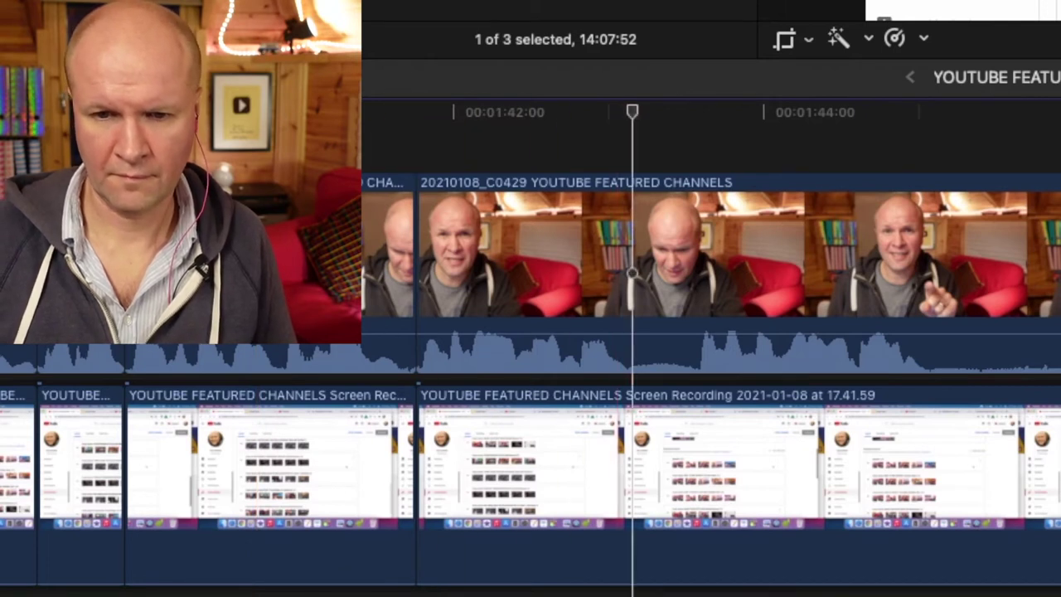
{"action": "key", "text": "space"}
{"action": "key", "text": "super+a"}
{"action": "key", "text": "super+b"}
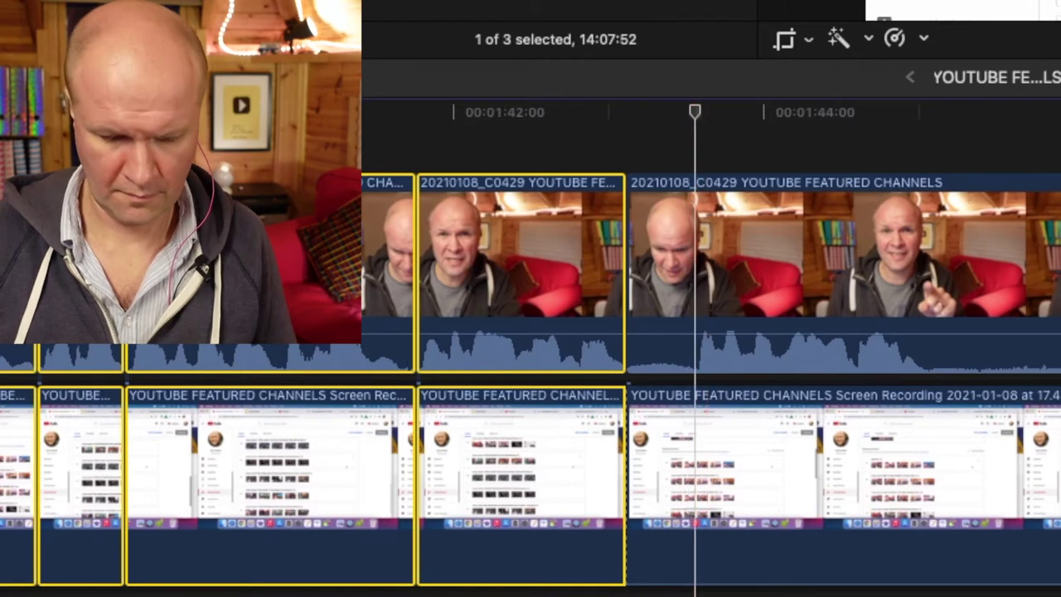
{"action": "key", "text": "super+b"}
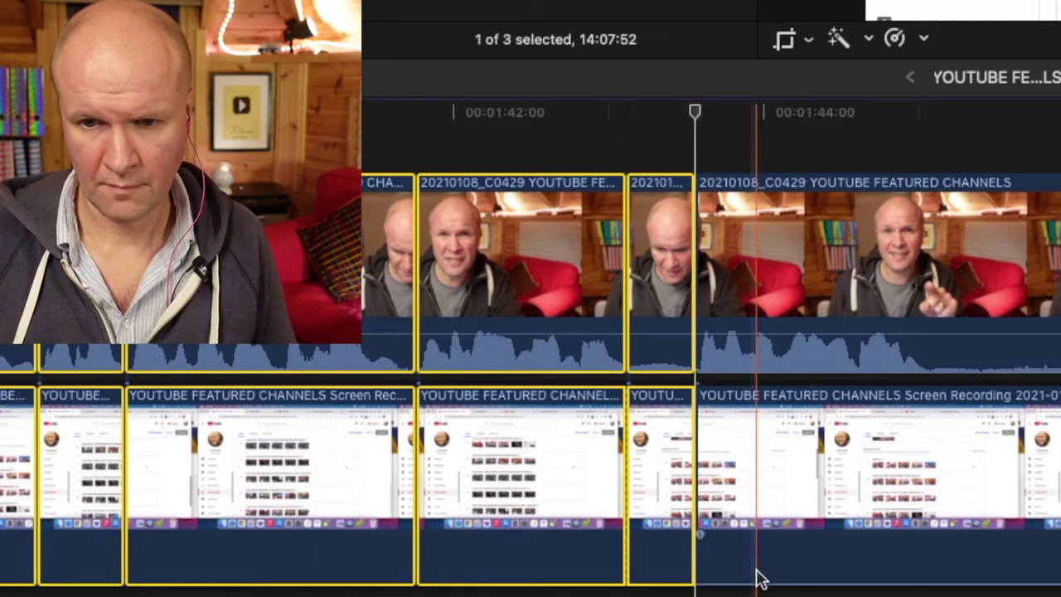
{"action": "key", "text": "super+a"}
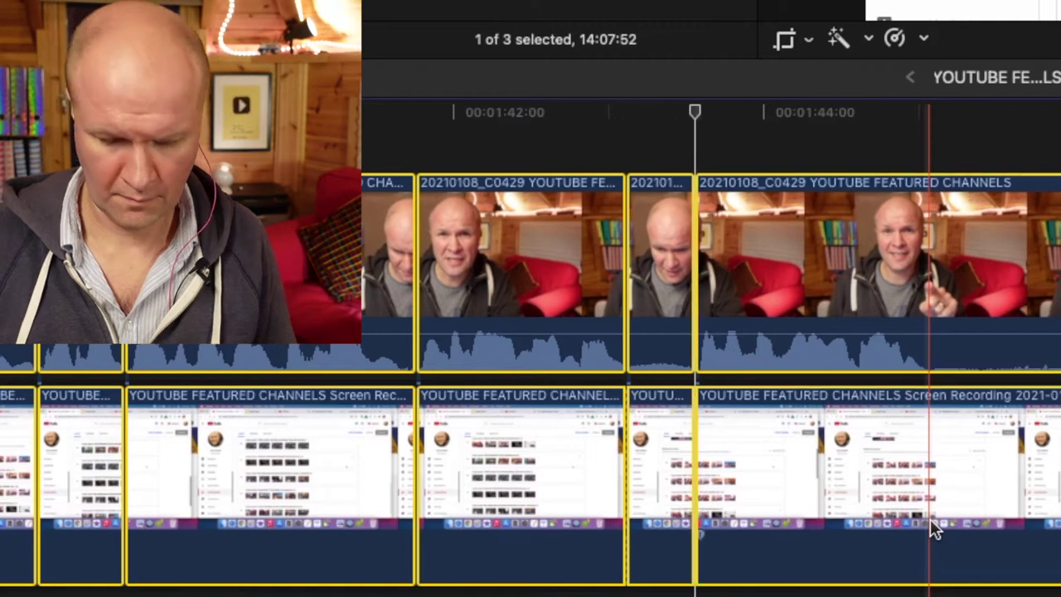
{"action": "key", "text": "super+b"}
Deselect the clips and delete the short pause piece that begins just after 1:43.
{"action": "key", "text": "Up"}
{"action": "key", "text": "shift+super+a"}
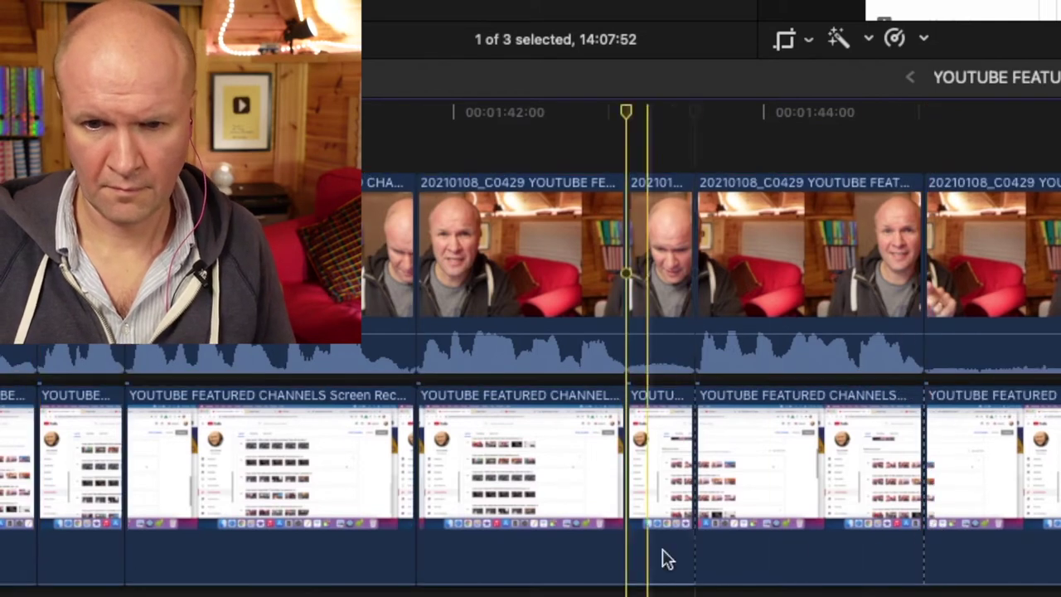
{"action": "left_click", "coordinate": [666, 485]}
{"action": "key", "text": "Delete"}
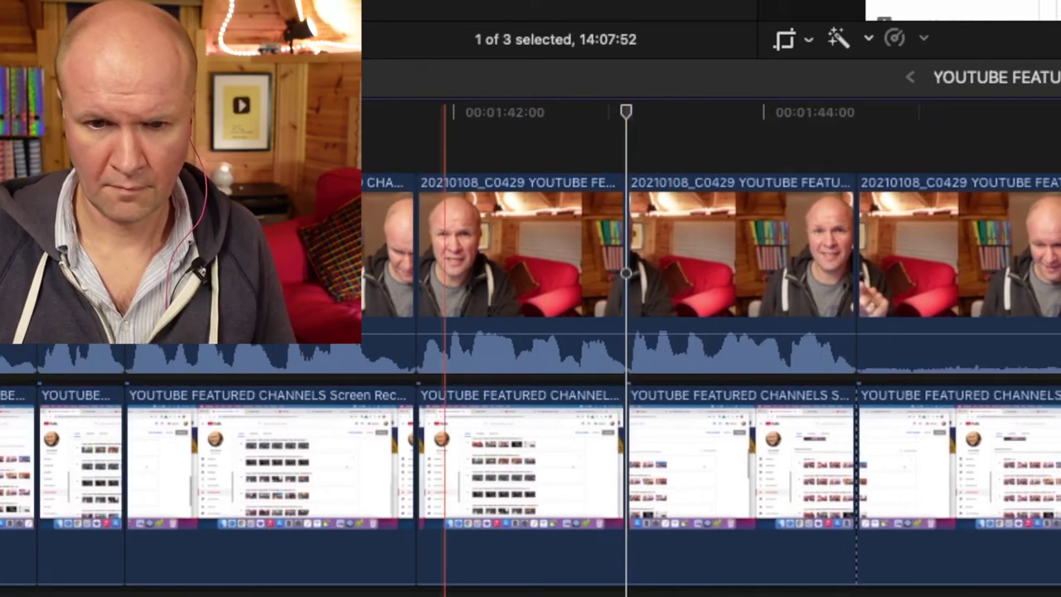
Play on to about 1:48, split all clips at 1:46 and delete the two pieces immediately before that cut.
{"action": "key", "text": "space"}
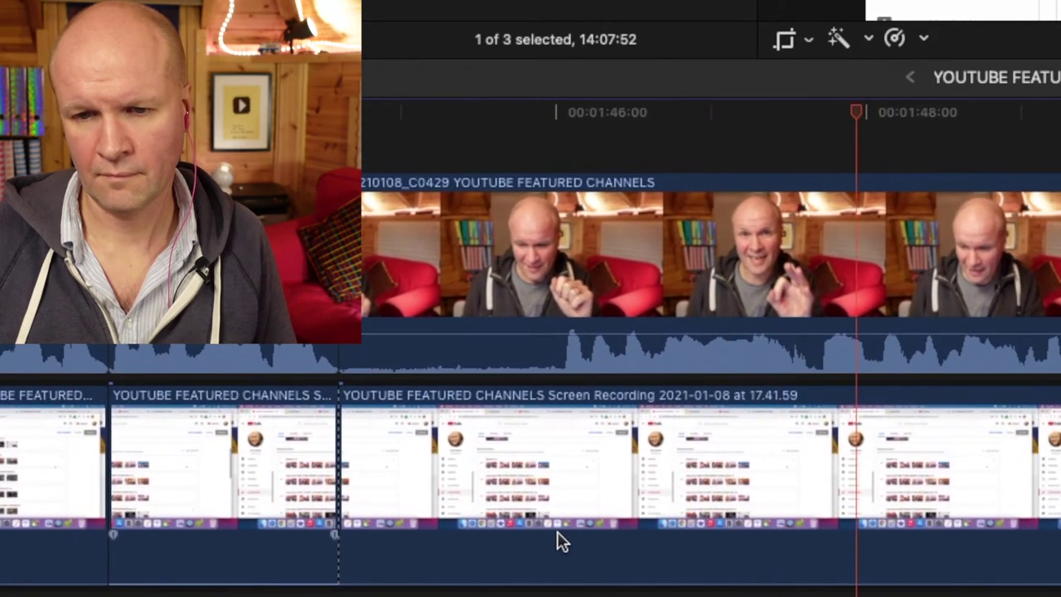
{"action": "key", "text": "space"}
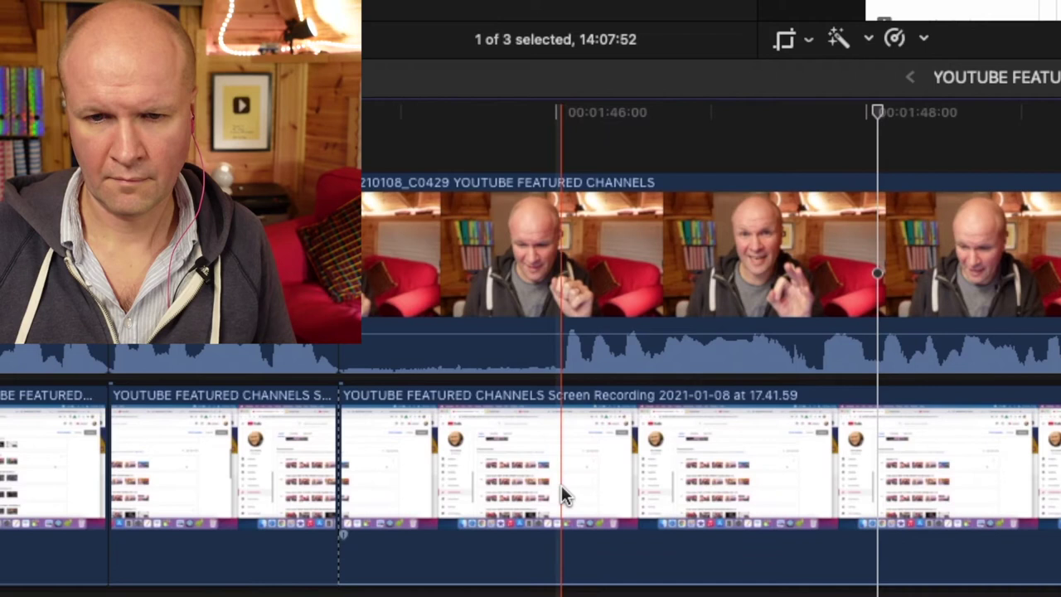
{"action": "key", "text": "super+a"}
{"action": "key", "text": "super+b"}
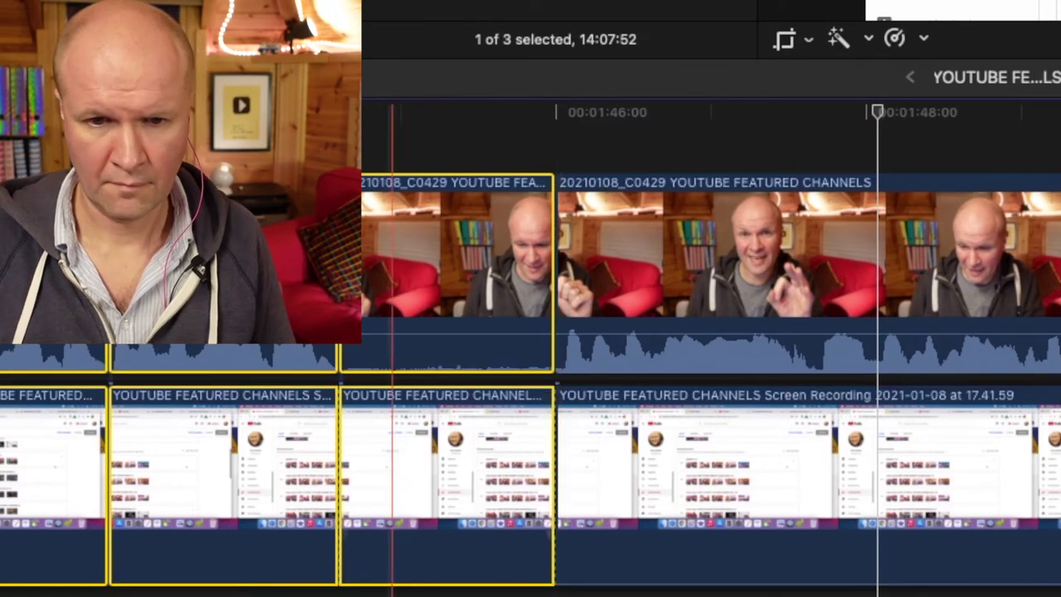
{"action": "left_click", "coordinate": [388, 141]}
{"action": "left_click", "coordinate": [434, 510]}
{"action": "left_click", "coordinate": [265, 479], "text": "super"}
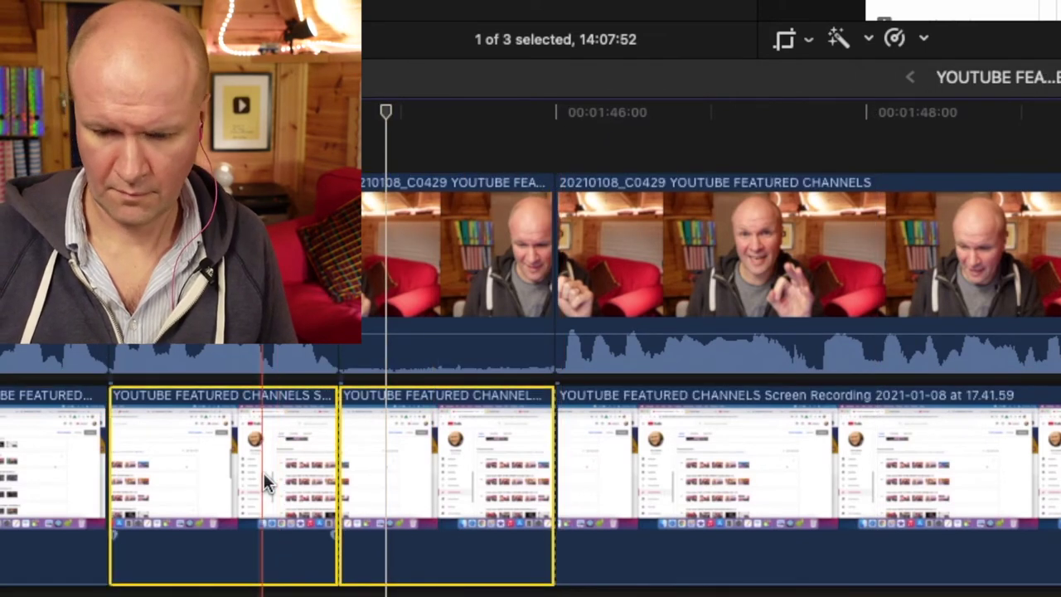
{"action": "key", "text": "Delete"}
Review the edit from about 1:41 and delete the long silent clip that begins near 2:10.
{"action": "scroll", "coordinate": [264, 472], "scroll_direction": "left", "scroll_amount": 6}
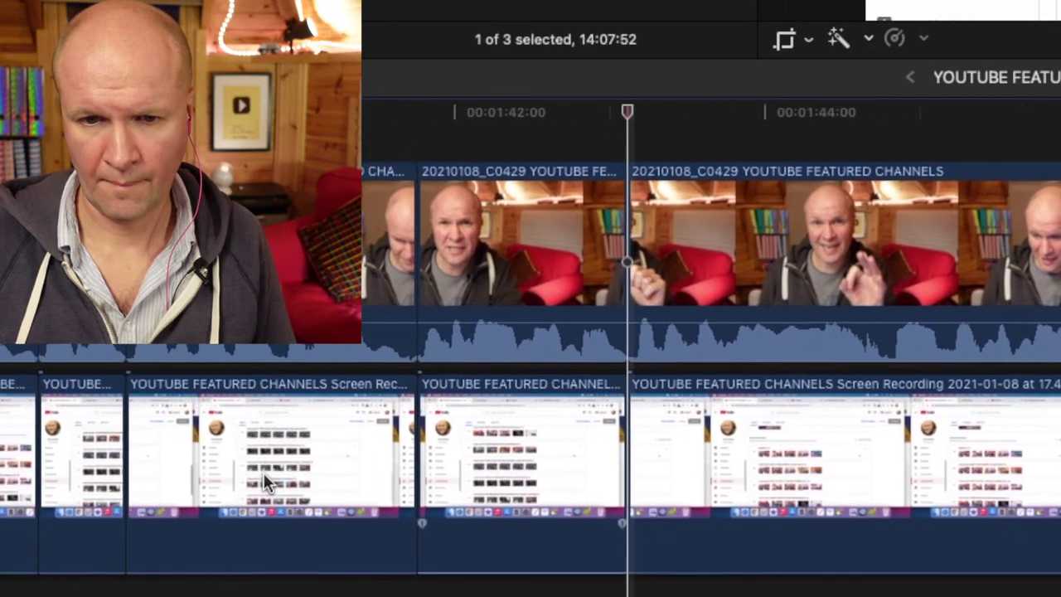
{"action": "scroll", "coordinate": [263, 473], "scroll_direction": "left", "scroll_amount": 2}
{"action": "left_click", "coordinate": [396, 587]}
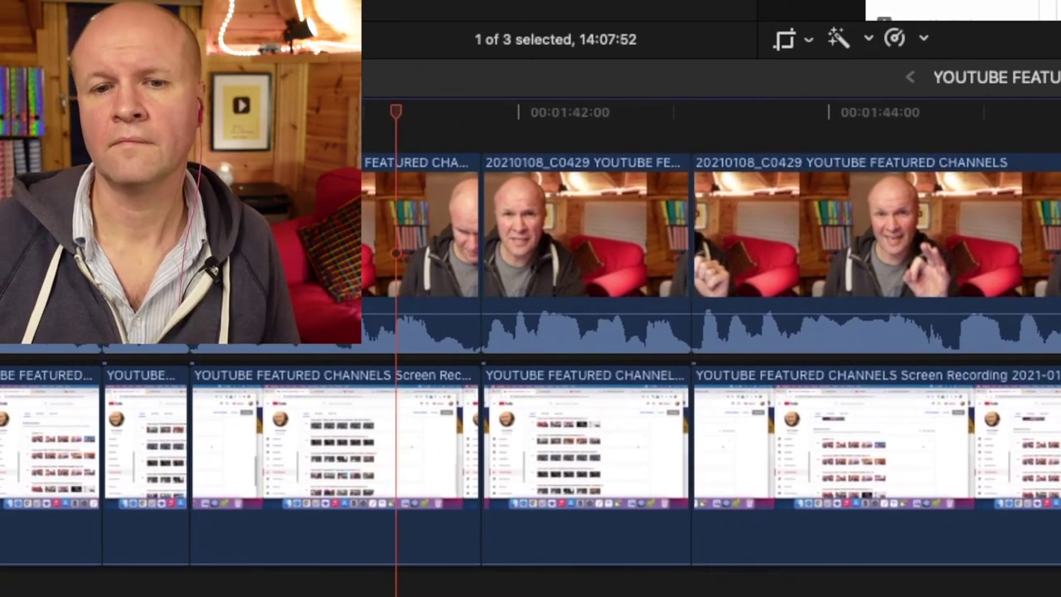
{"action": "key", "text": "space"}
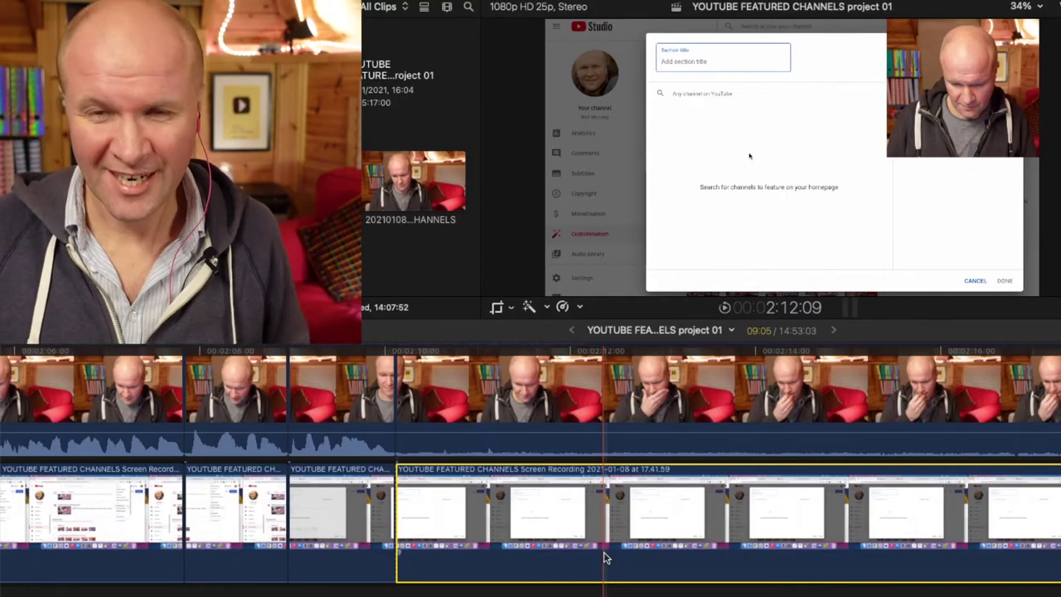
{"action": "key", "text": "Delete"}
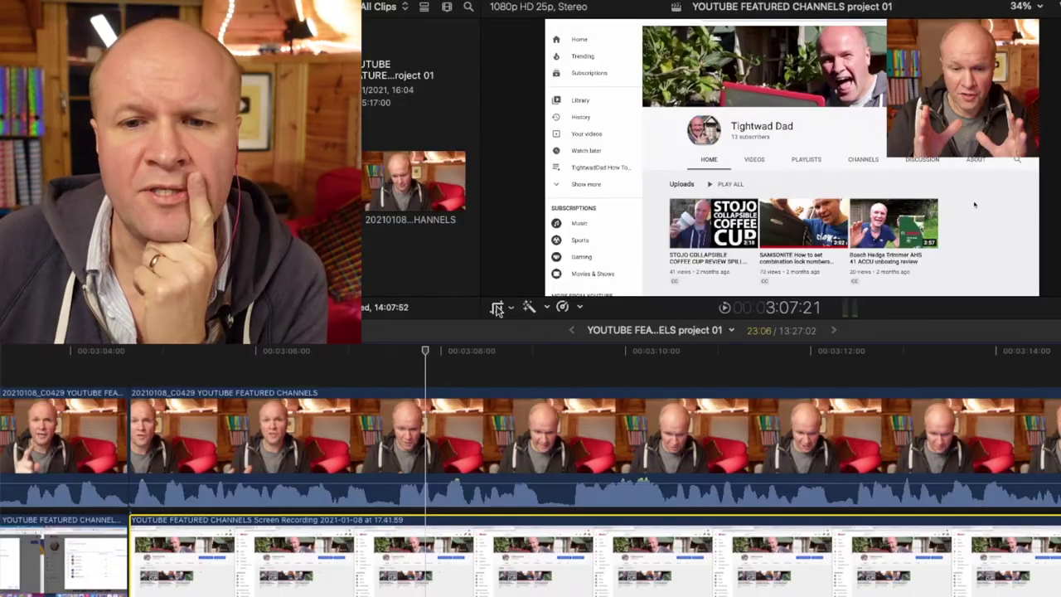
Move the screen recording's crop at 3:07 up to include the address bar, and cut out the seven-frame piece beginning at 3:09.
{"action": "left_click", "coordinate": [498, 308]}
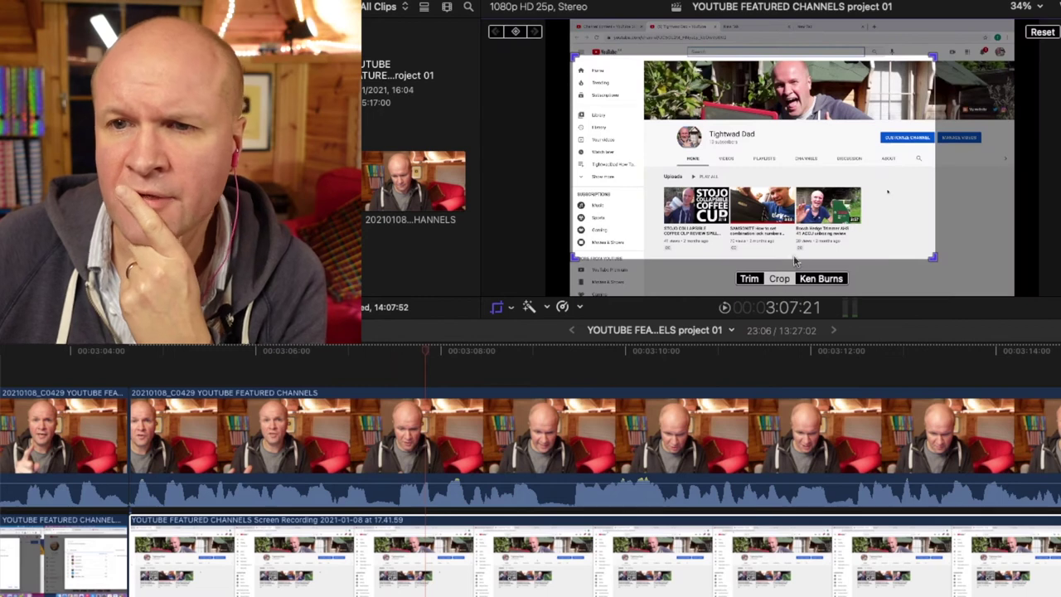
{"action": "left_click_drag", "start_coordinate": [767, 198], "coordinate": [766, 173]}
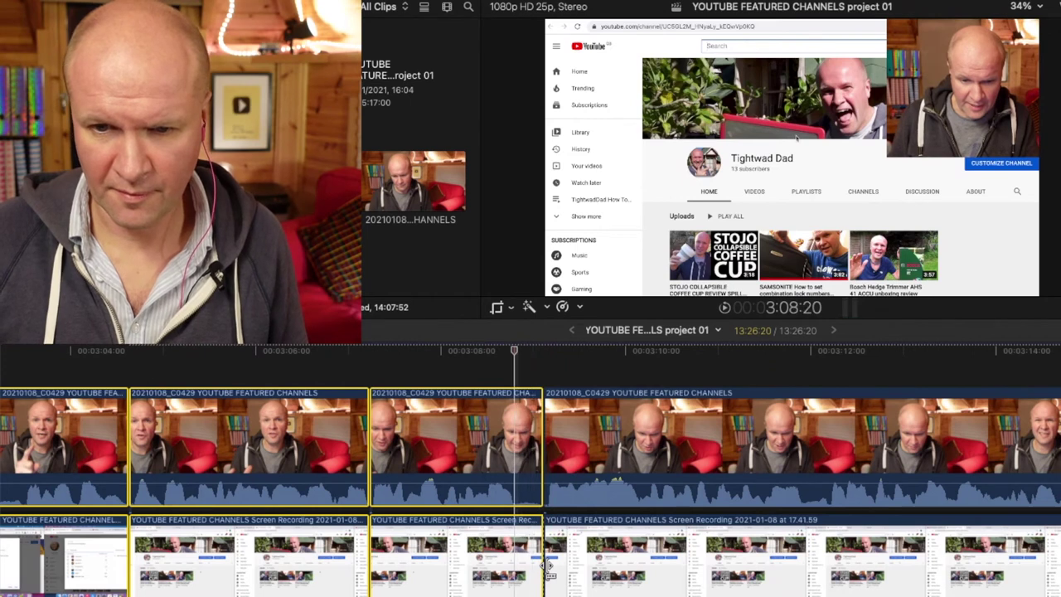
{"action": "key", "text": "super+b"}
{"action": "left_click", "coordinate": [536, 557]}
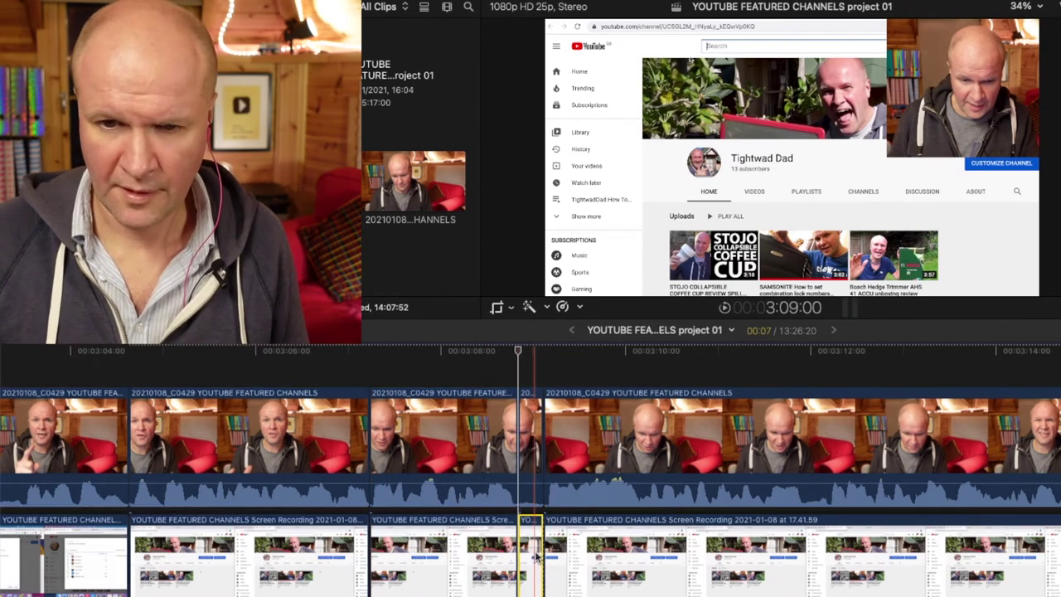
{"action": "key", "text": "Delete"}
{"action": "key", "text": "space"}
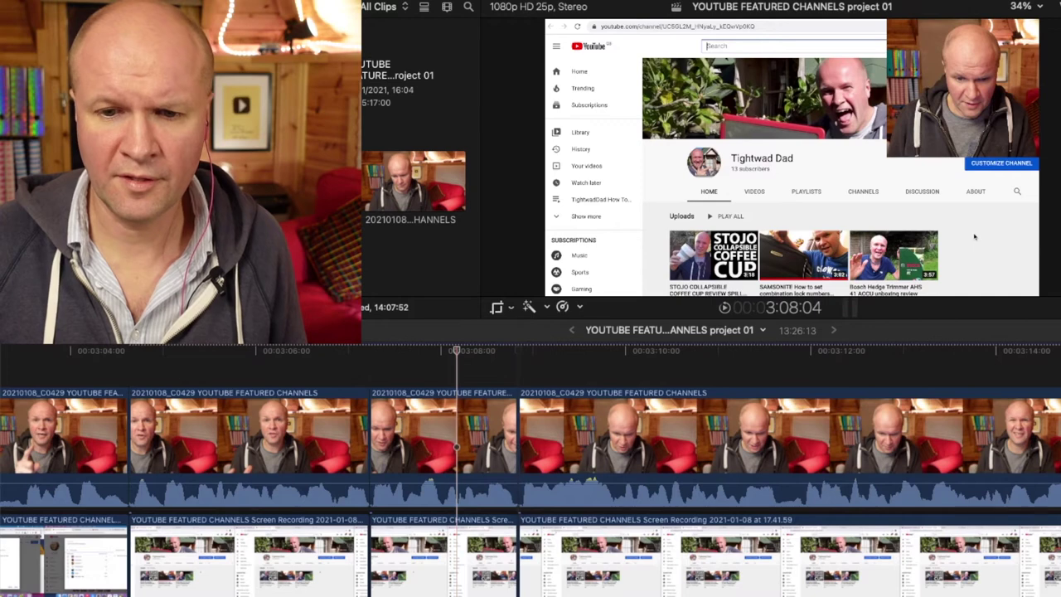
Crop the short screen recording clip at 3:07 tightly around the start of the address bar and the YouTube logo.
{"action": "left_click", "coordinate": [423, 570]}
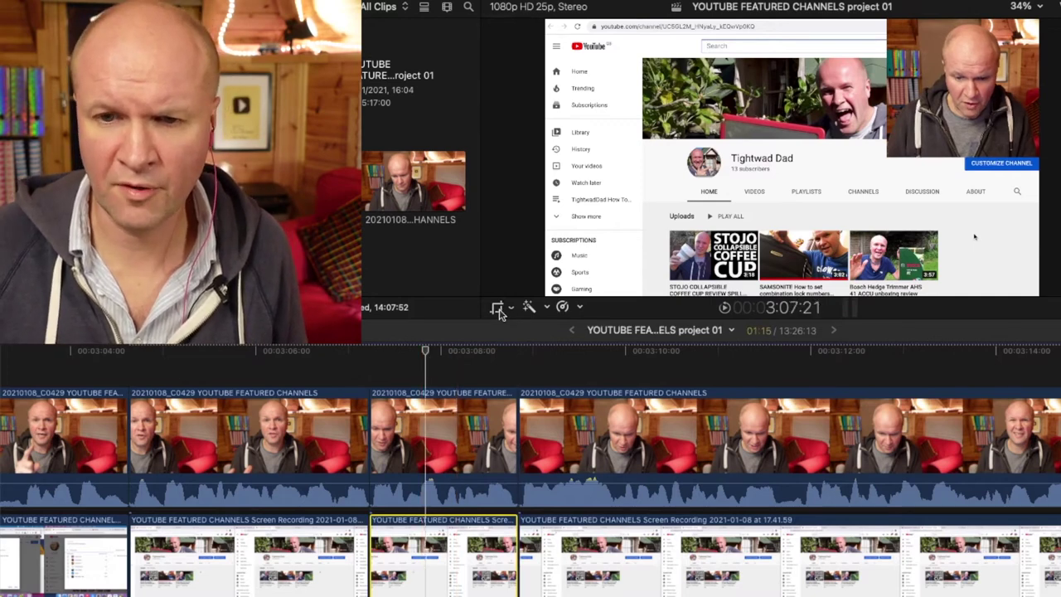
{"action": "left_click", "coordinate": [497, 307]}
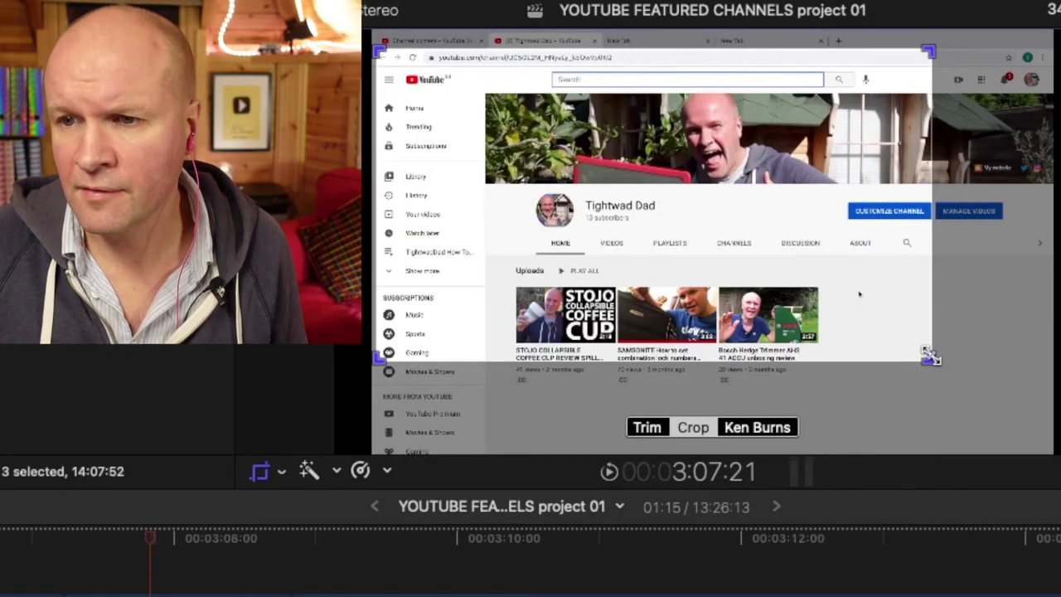
{"action": "left_click_drag", "start_coordinate": [930, 355], "coordinate": [655, 131]}
{"action": "key", "text": "shift+c"}
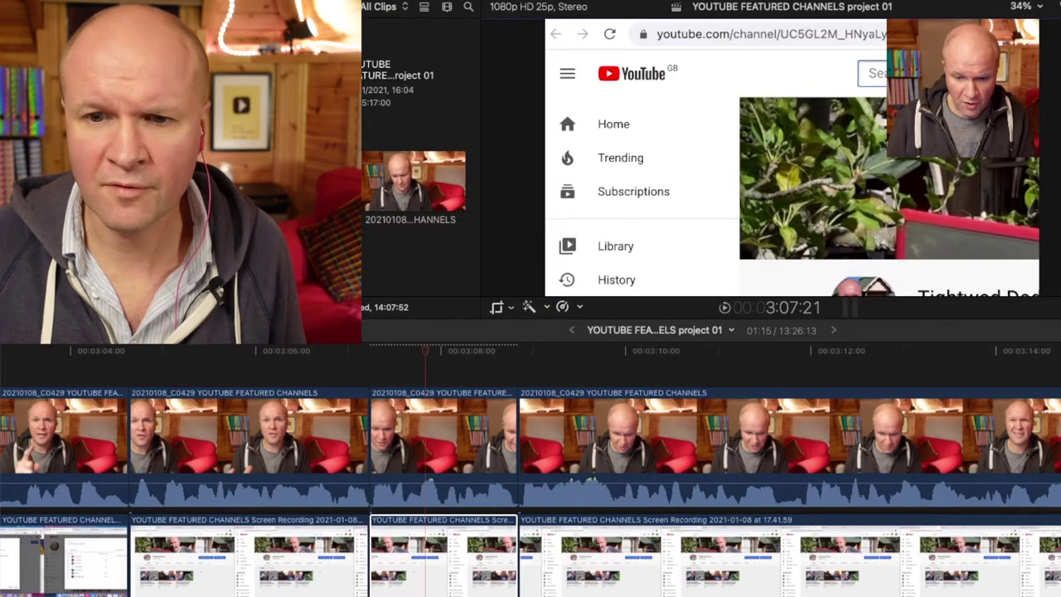
{"action": "left_click", "coordinate": [497, 308]}
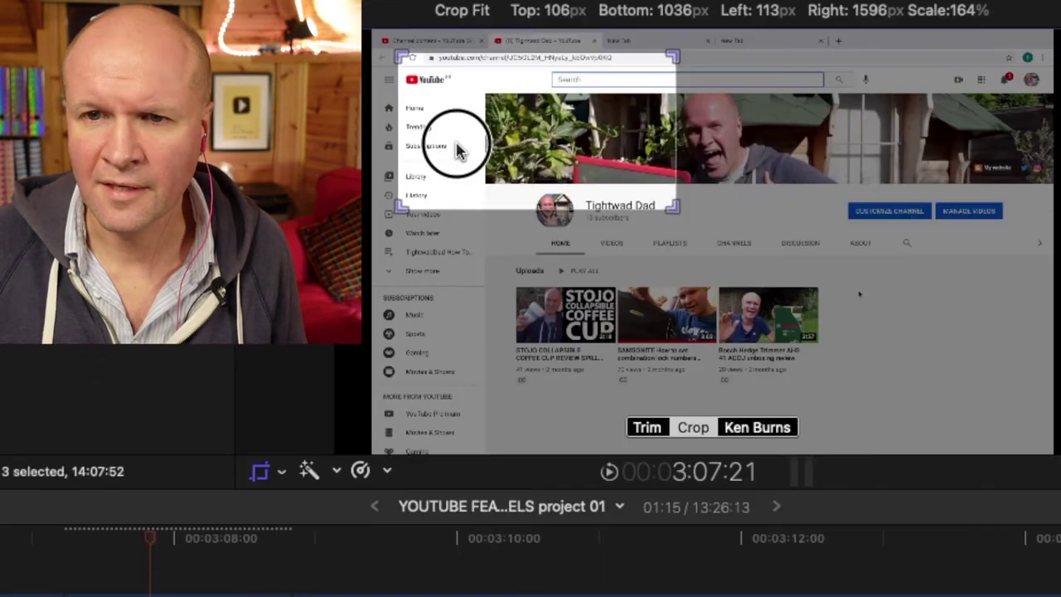
{"action": "left_click_drag", "start_coordinate": [623, 102], "coordinate": [621, 104]}
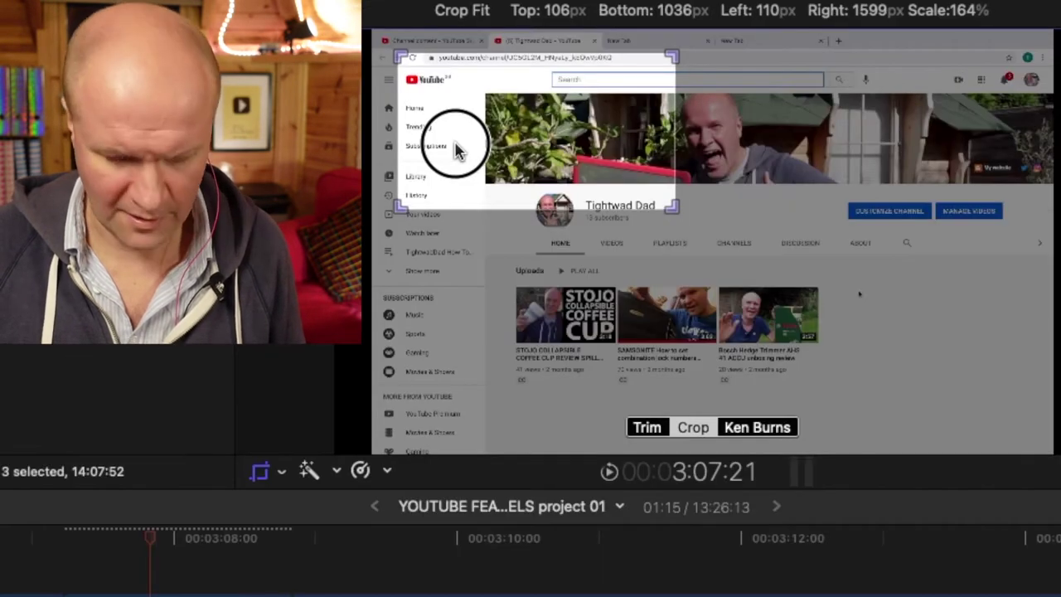
{"action": "left_click_drag", "start_coordinate": [456, 144], "coordinate": [461, 147]}
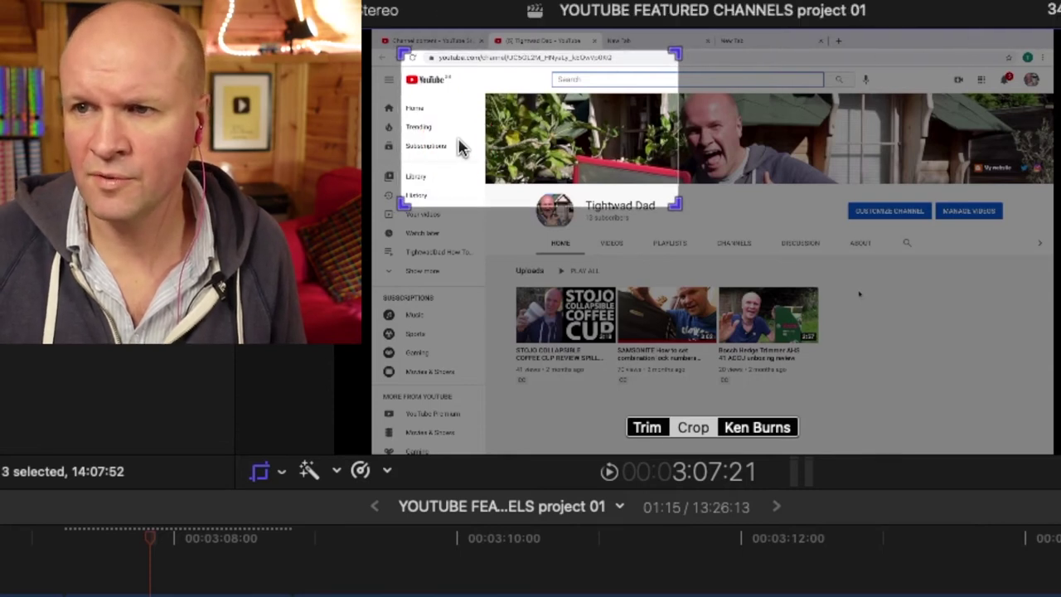
{"action": "key", "text": "Return"}
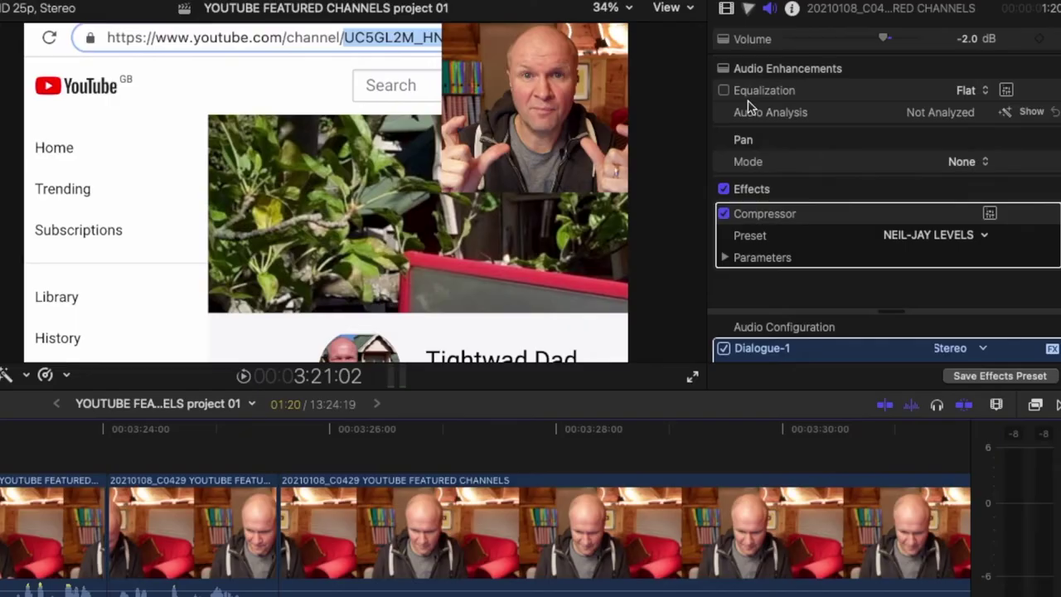
Turn off Transform and Crop for the camera clip at 3:21 so it fills the frame.
{"action": "left_click", "coordinate": [727, 9]}
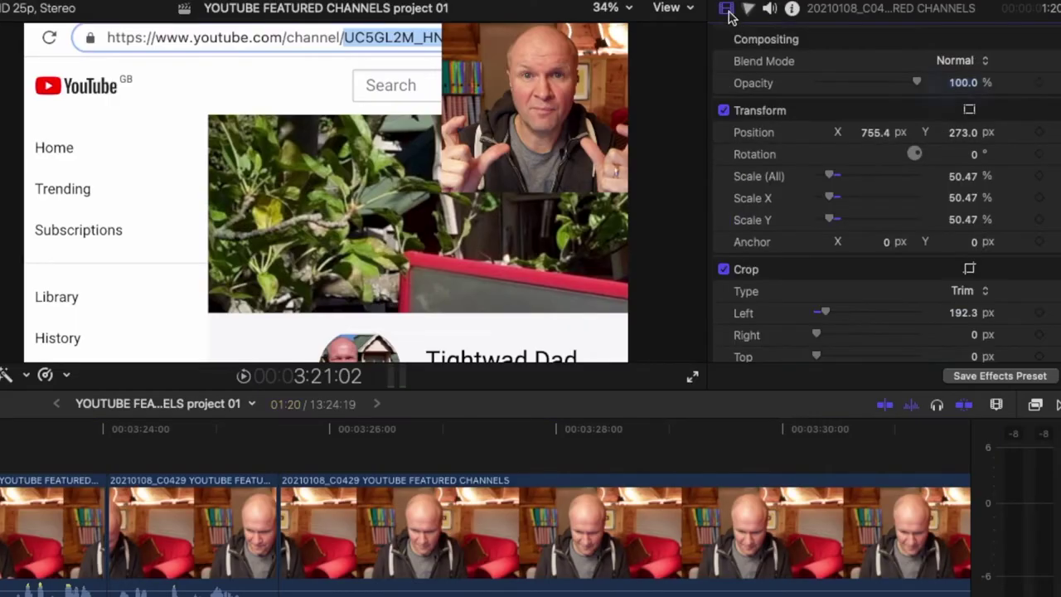
{"action": "left_click", "coordinate": [725, 112]}
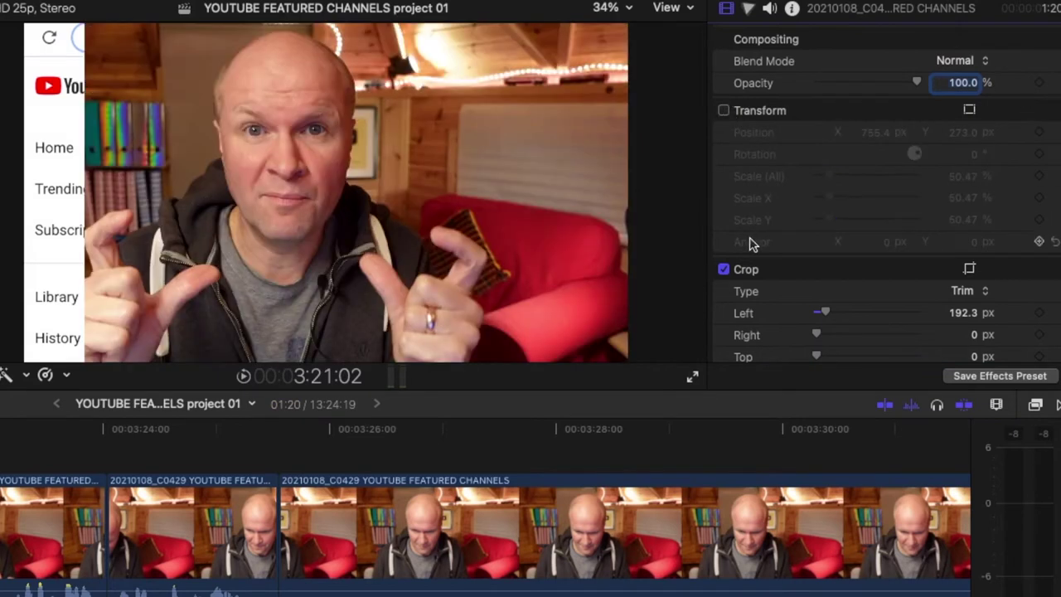
{"action": "left_click", "coordinate": [725, 270]}
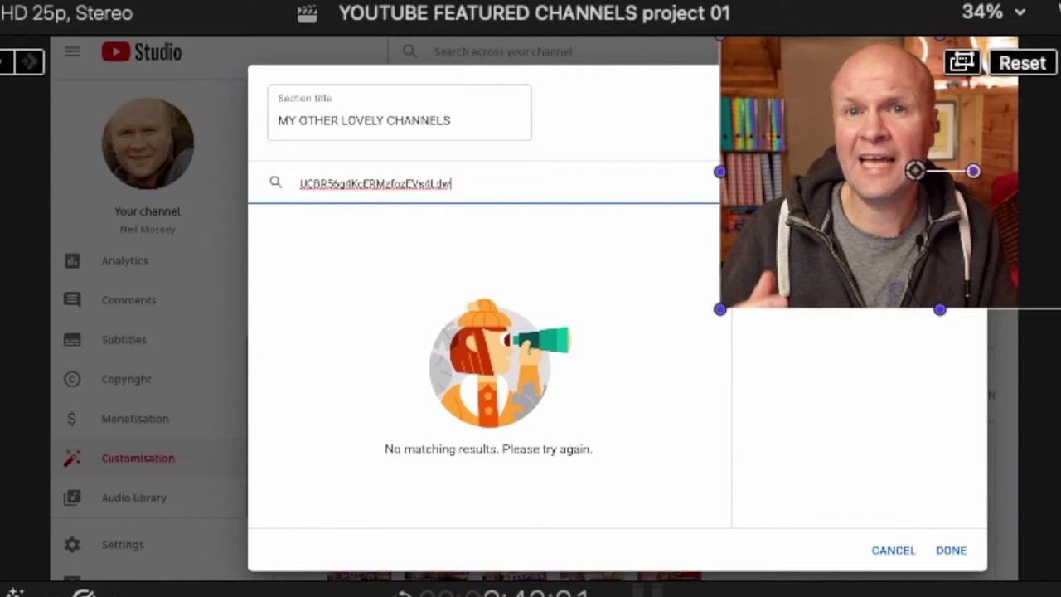
Move the camera overlay at 3:42 to the upper-left corner of the frame and trim off its right side.
{"action": "left_click_drag", "start_coordinate": [825, 237], "coordinate": [126, 246]}
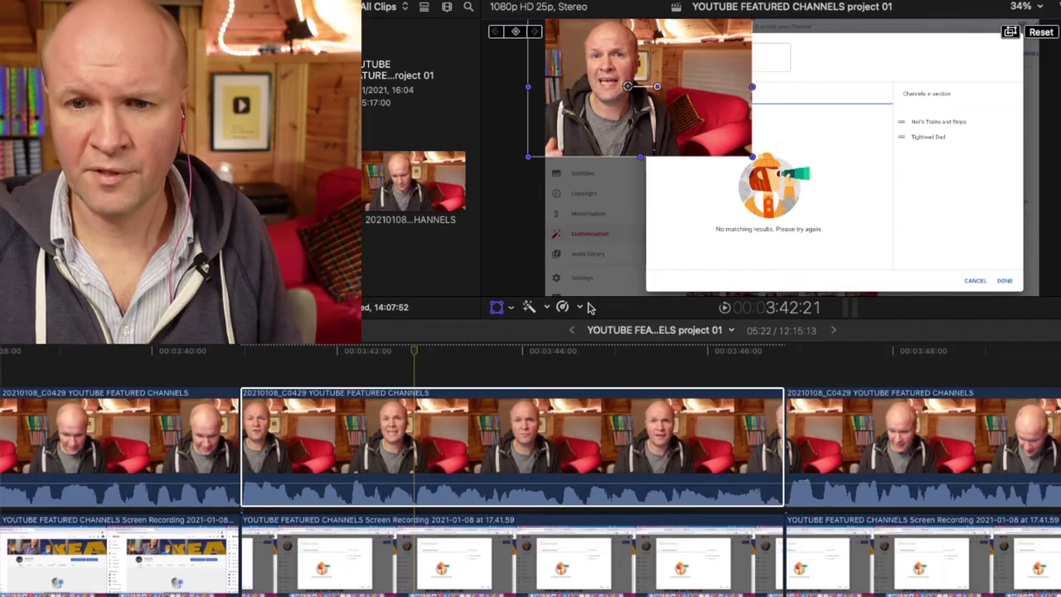
{"action": "left_click", "coordinate": [511, 309]}
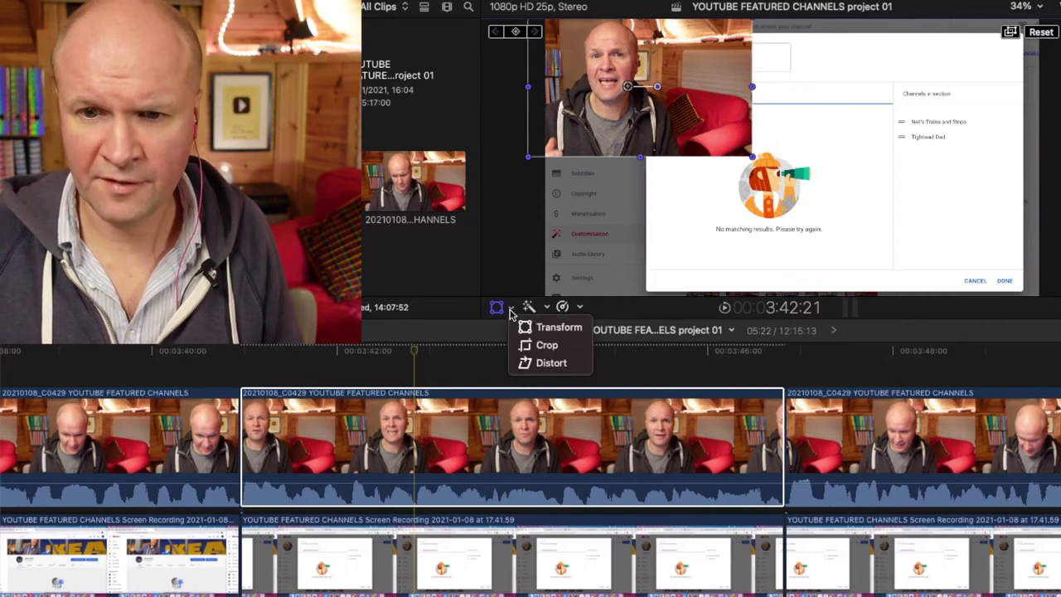
{"action": "left_click", "coordinate": [545, 346]}
{"action": "left_click_drag", "start_coordinate": [453, 307], "coordinate": [326, 302]}
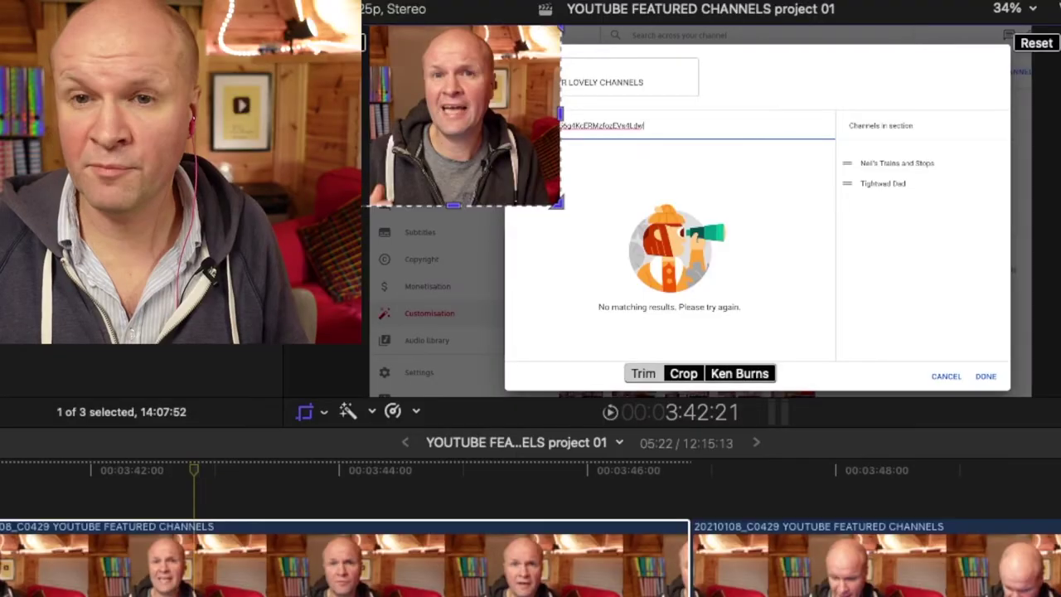
{"action": "left_click", "coordinate": [1058, 63]}
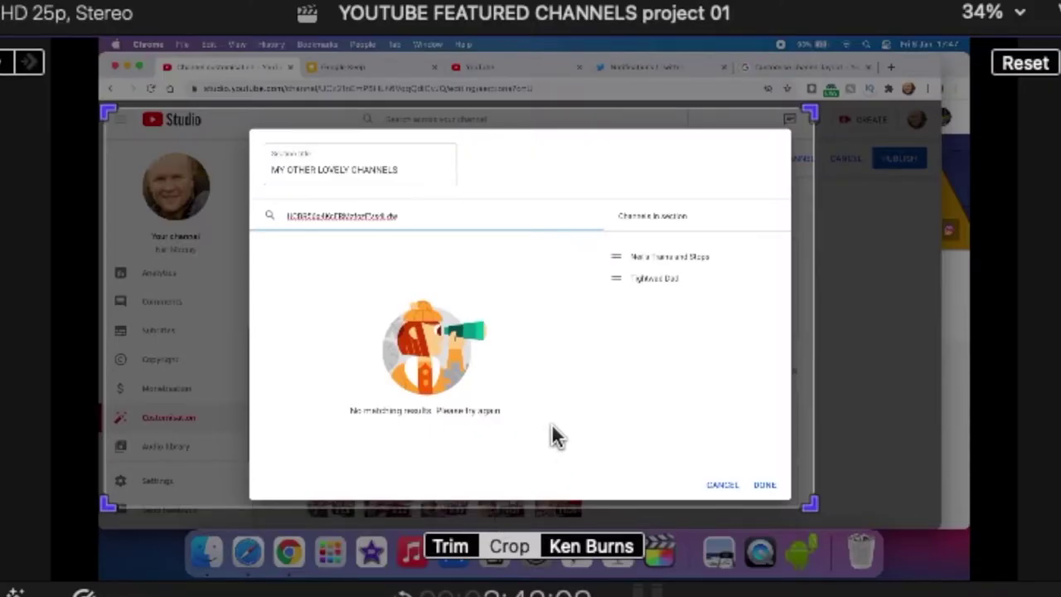
Crop the 3:42 screen recording tightly around the channel dialog and move the camera overlay beside the Channels in section list.
{"action": "left_click_drag", "start_coordinate": [552, 429], "coordinate": [487, 412]}
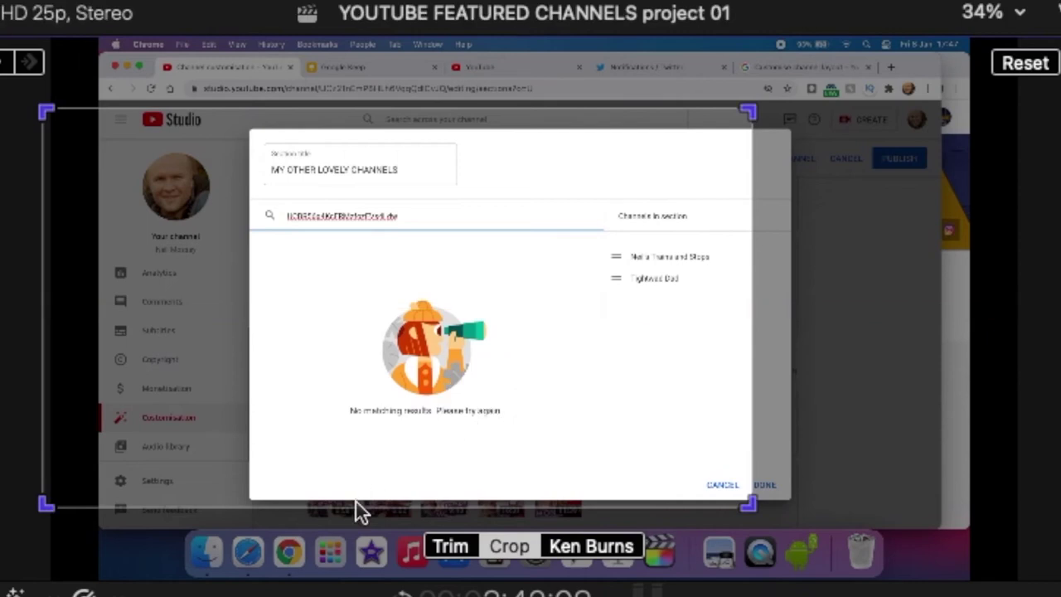
{"action": "left_click_drag", "start_coordinate": [40, 506], "coordinate": [128, 418]}
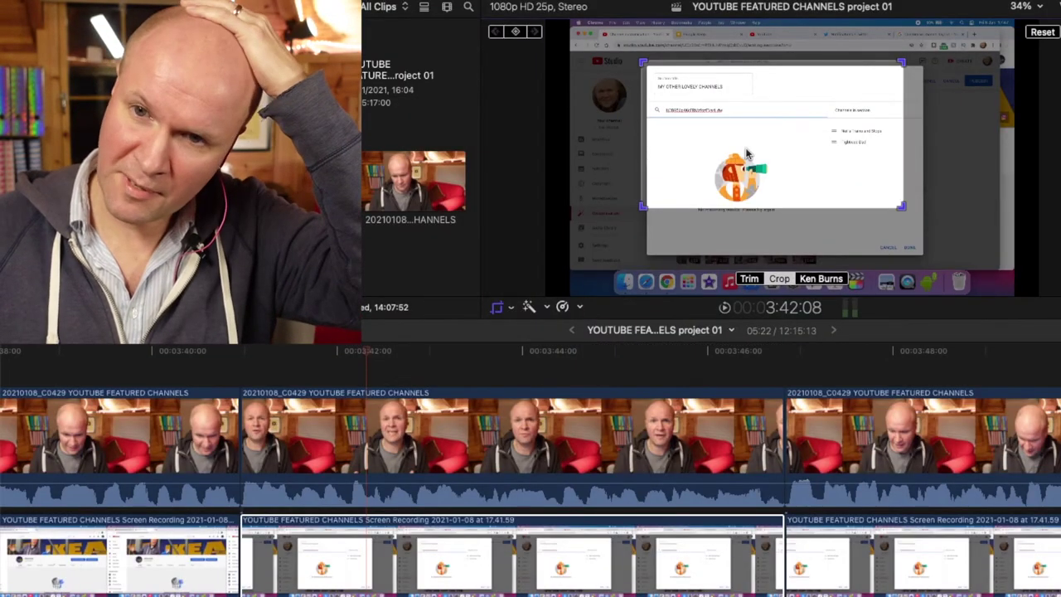
{"action": "left_click_drag", "start_coordinate": [746, 154], "coordinate": [746, 160]}
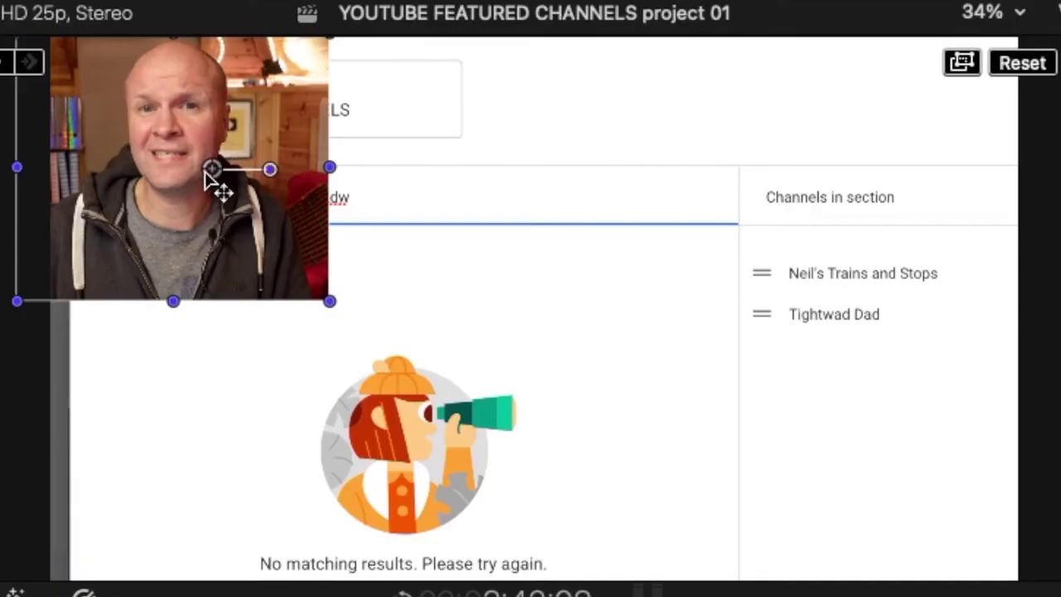
{"action": "left_click_drag", "start_coordinate": [214, 179], "coordinate": [580, 199]}
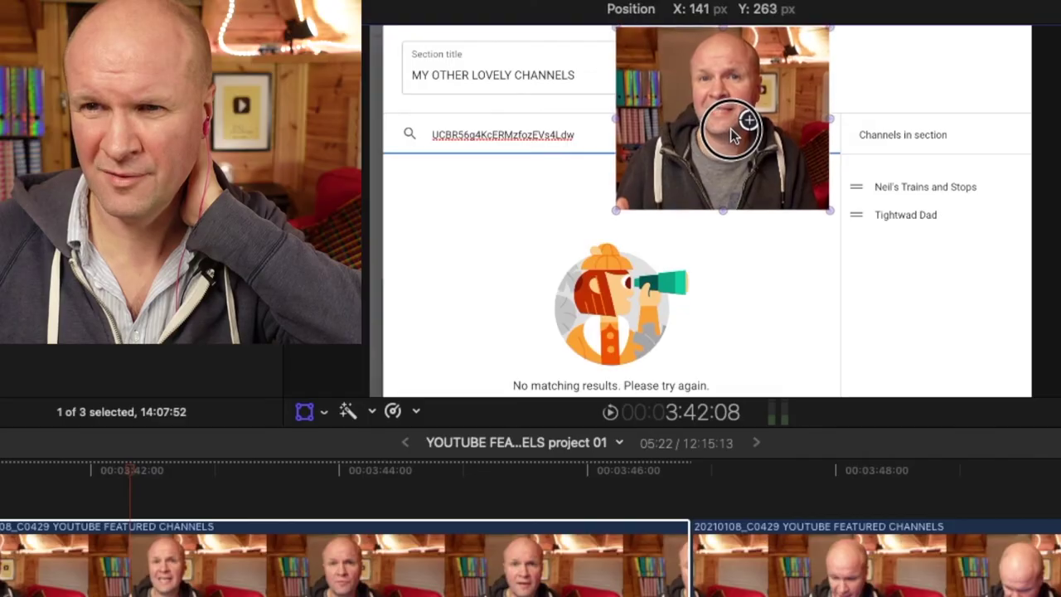
{"action": "left_click_drag", "start_coordinate": [730, 131], "coordinate": [730, 126]}
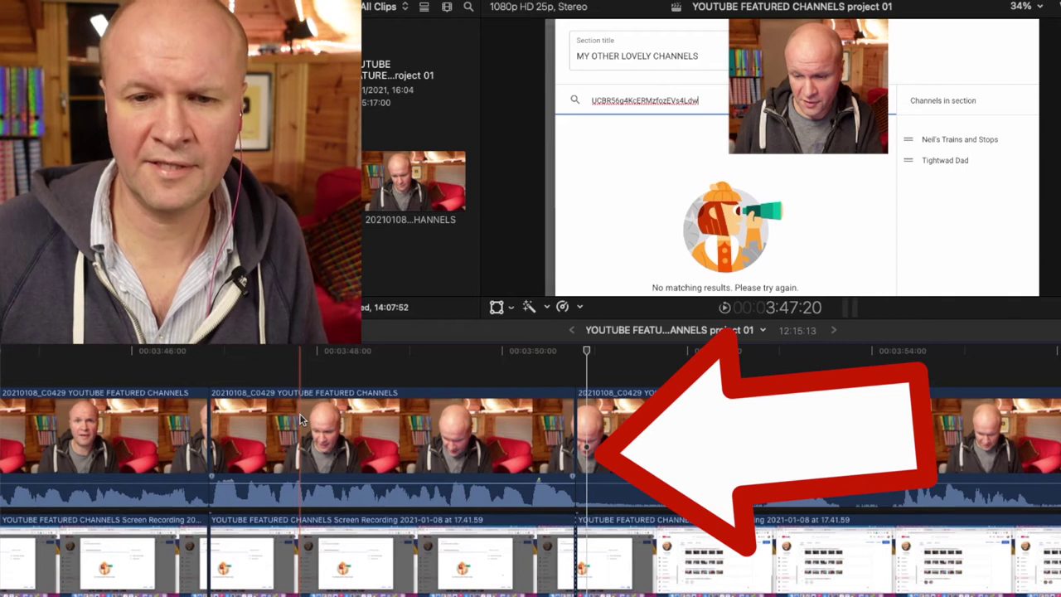
Detach the audio from the camera clip at 3:48, disable its picture and play the result.
{"action": "right_click", "coordinate": [301, 420]}
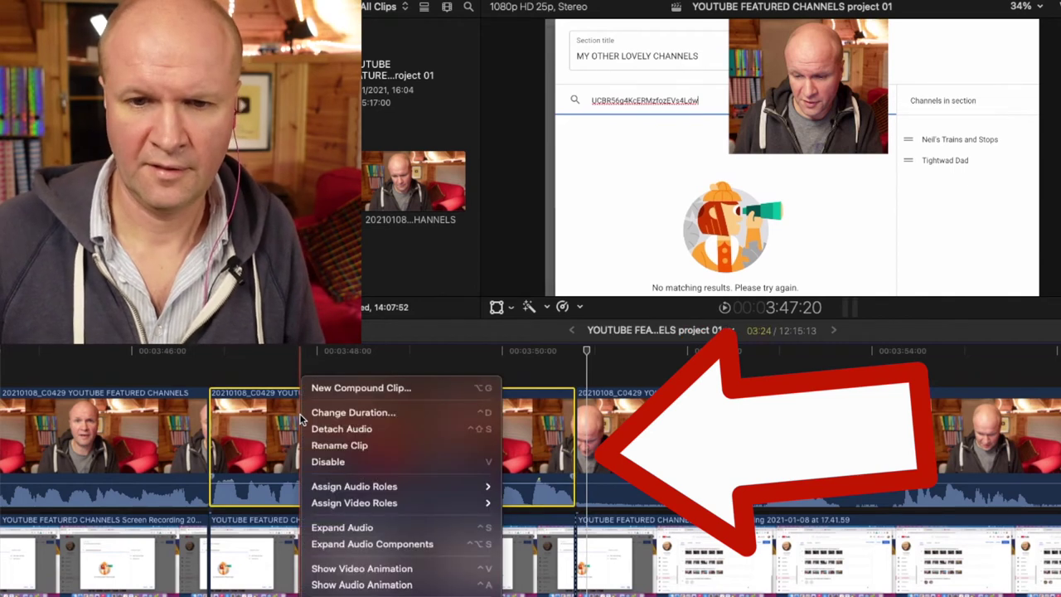
{"action": "left_click", "coordinate": [330, 429]}
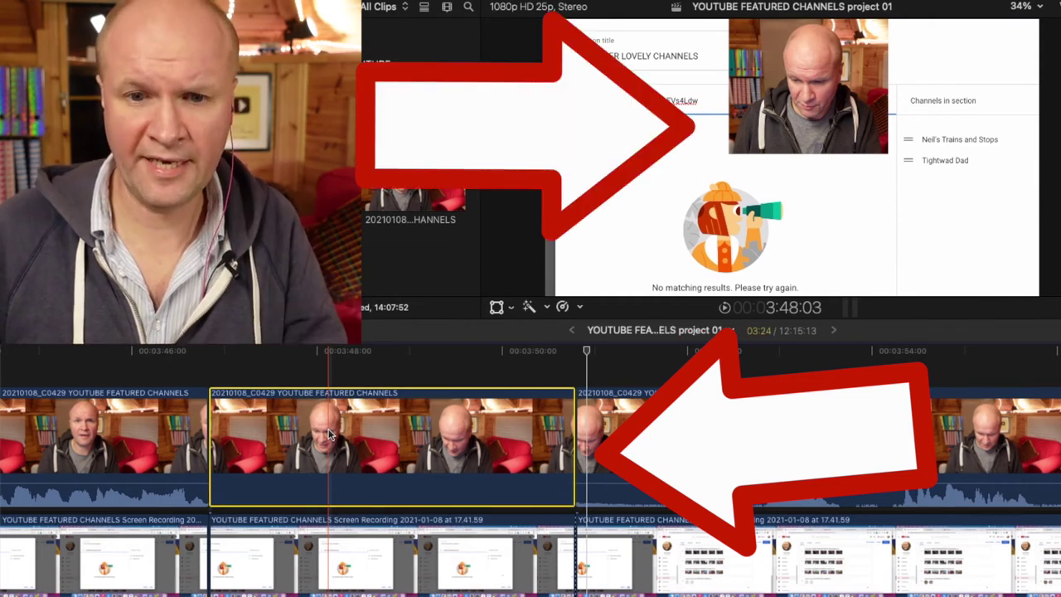
{"action": "key", "text": "v"}
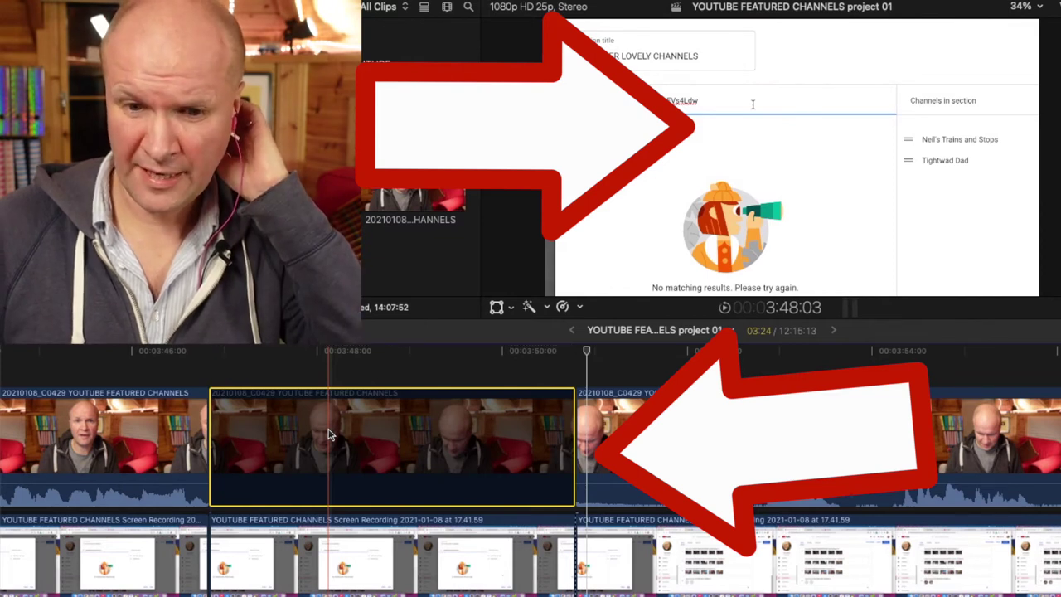
{"action": "key", "text": "space"}
{"action": "key", "text": "space"}
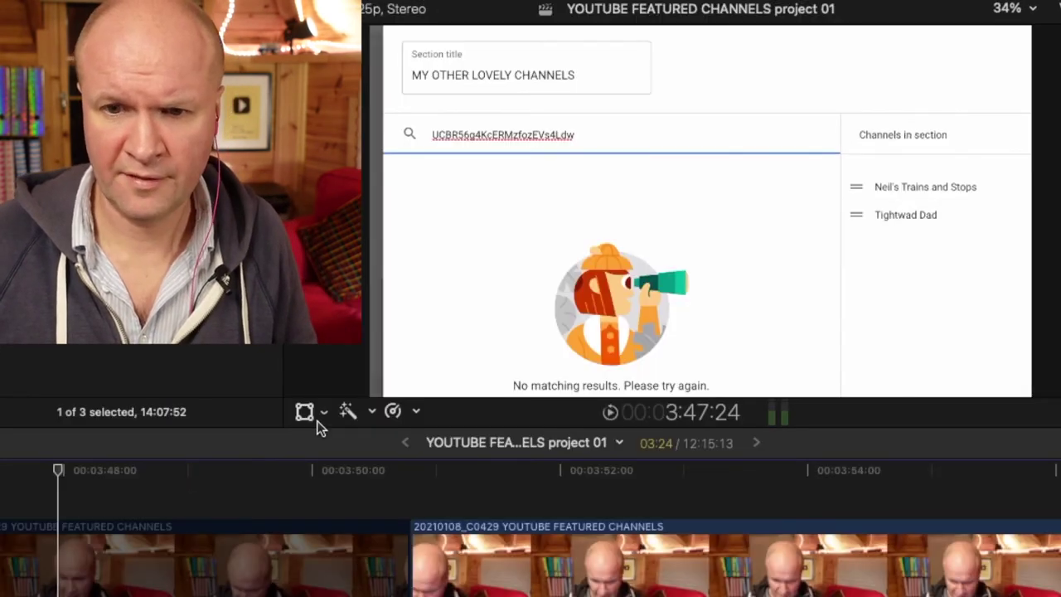
Reframe the screen recording crop around the channel dialog from 3:47, and at 3:50 crop tightly onto its Done button.
{"action": "left_click", "coordinate": [323, 412]}
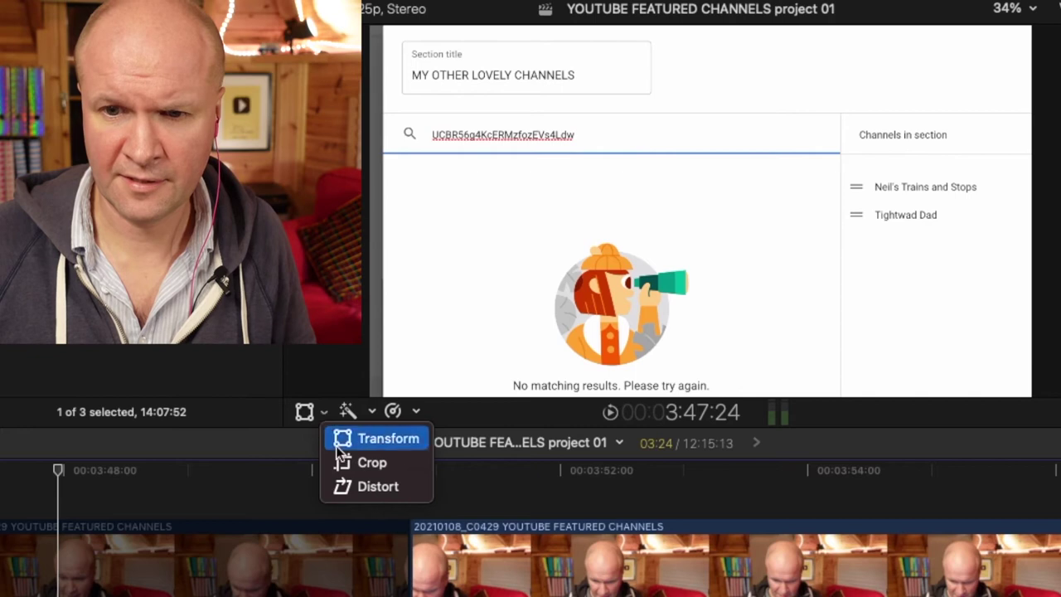
{"action": "left_click", "coordinate": [371, 462]}
{"action": "left_click_drag", "start_coordinate": [847, 284], "coordinate": [919, 344]}
{"action": "left_click_drag", "start_coordinate": [779, 220], "coordinate": [733, 225]}
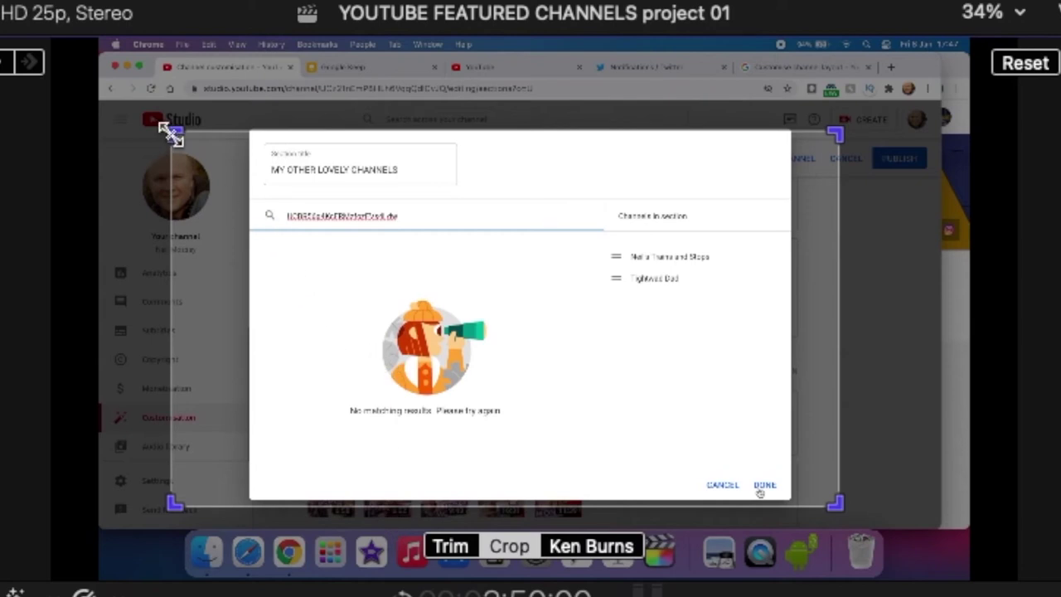
{"action": "left_click_drag", "start_coordinate": [171, 132], "coordinate": [632, 394]}
{"action": "left_click_drag", "start_coordinate": [705, 417], "coordinate": [689, 425]}
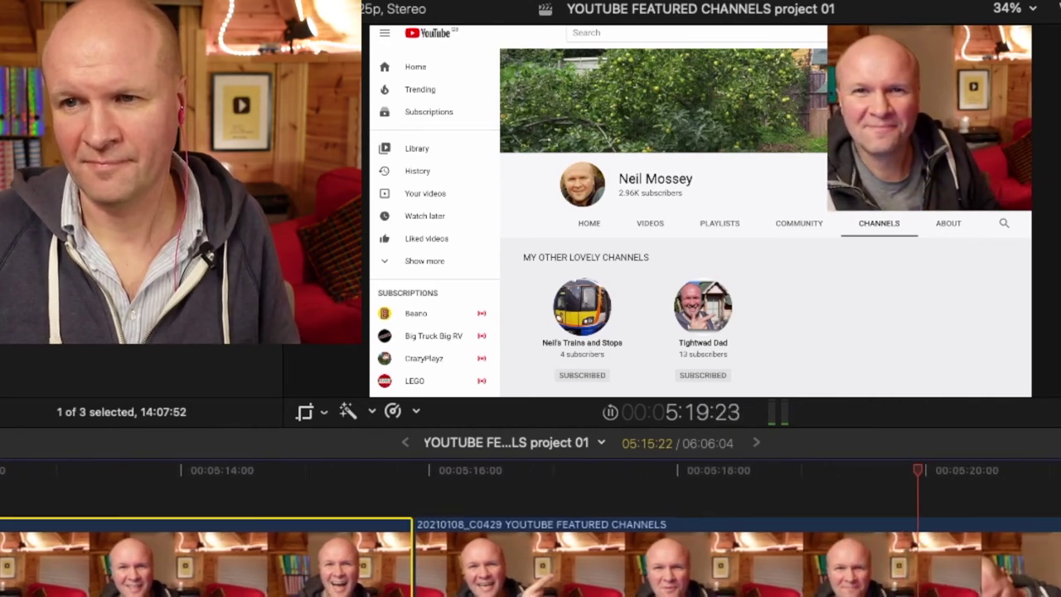
{"action": "key", "text": "space"}
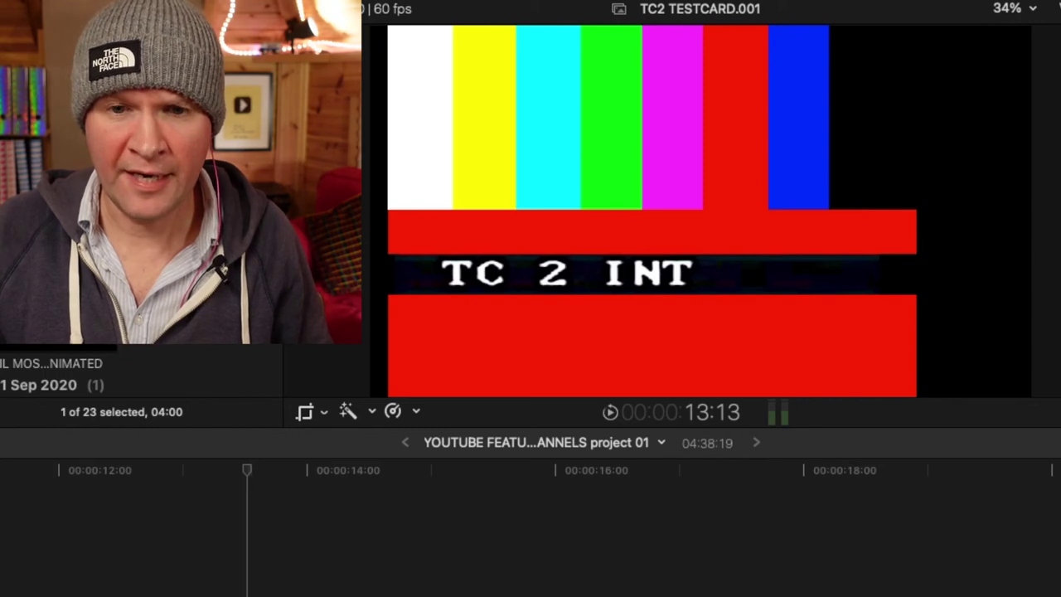
Try to connect the animated caption from the *STELLA SIGOUT event above the camera clip at about 9 seconds.
{"action": "left_click", "coordinate": [75, 317]}
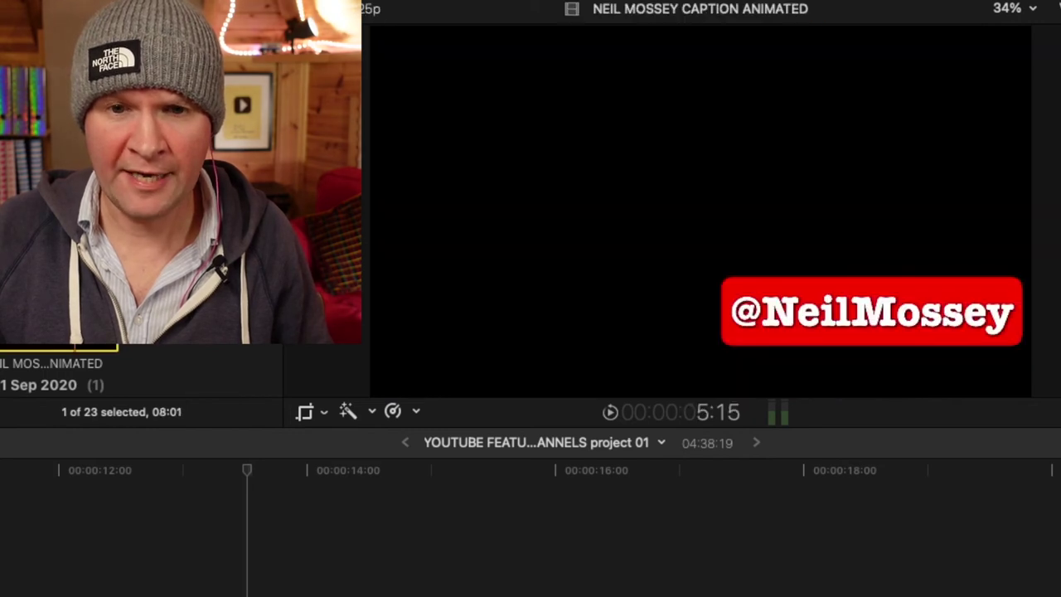
{"action": "scroll", "coordinate": [25, 515], "scroll_direction": "left", "scroll_amount": 3}
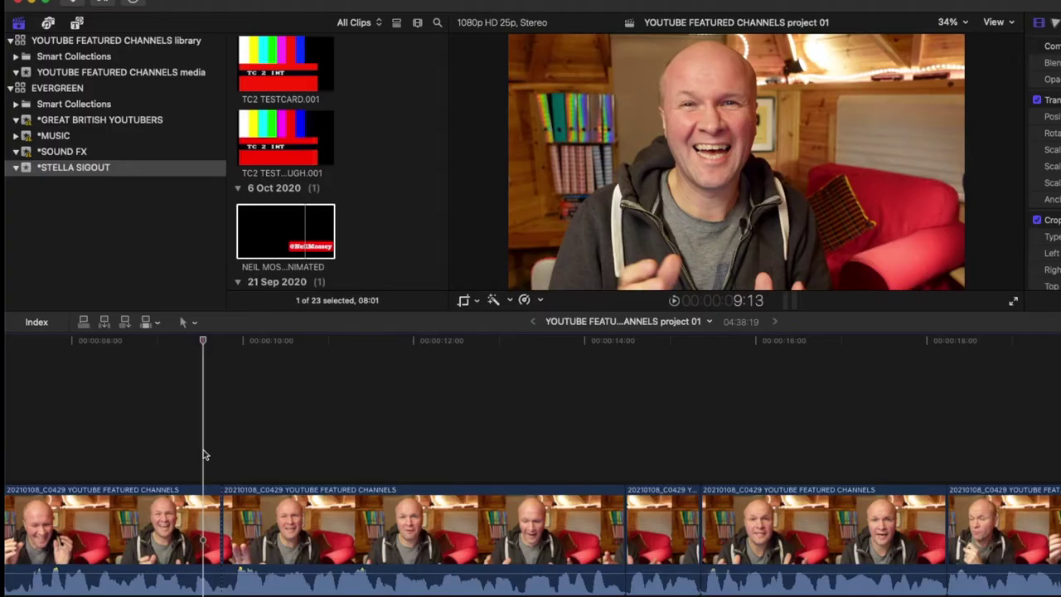
{"action": "key", "text": "q"}
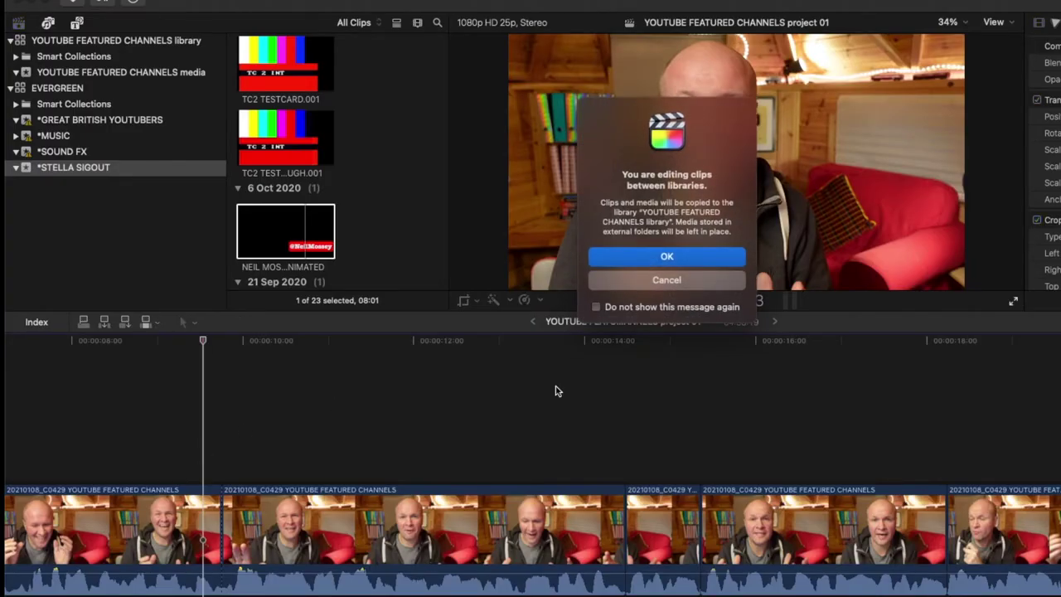
{"action": "left_click", "coordinate": [667, 280]}
{"action": "scroll", "coordinate": [370, 136], "scroll_direction": "down", "scroll_amount": 2}
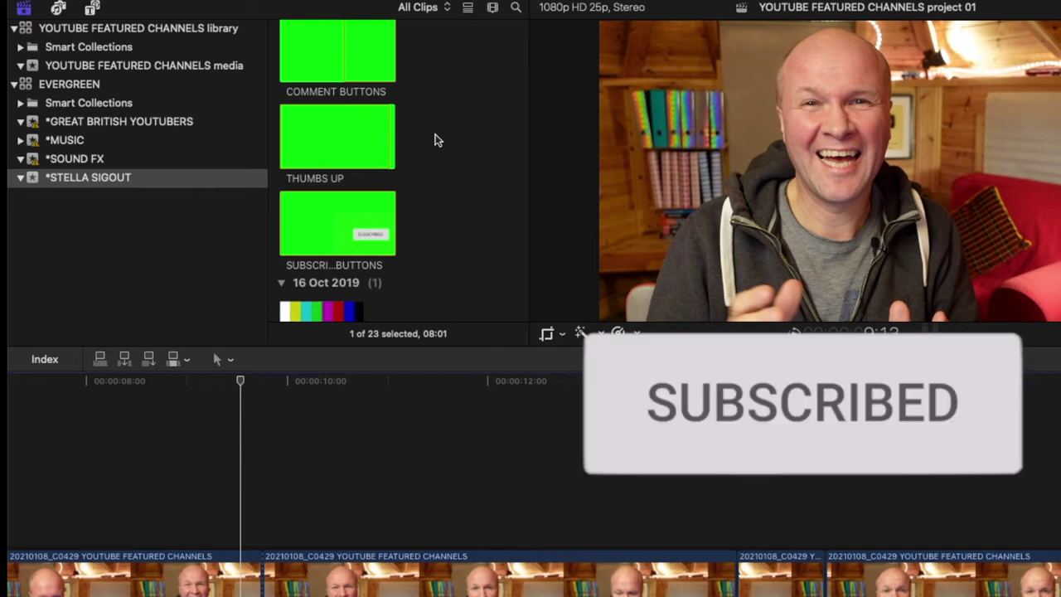
{"action": "scroll", "coordinate": [438, 140], "scroll_direction": "up", "scroll_amount": 2}
{"action": "left_click", "coordinate": [365, 245]}
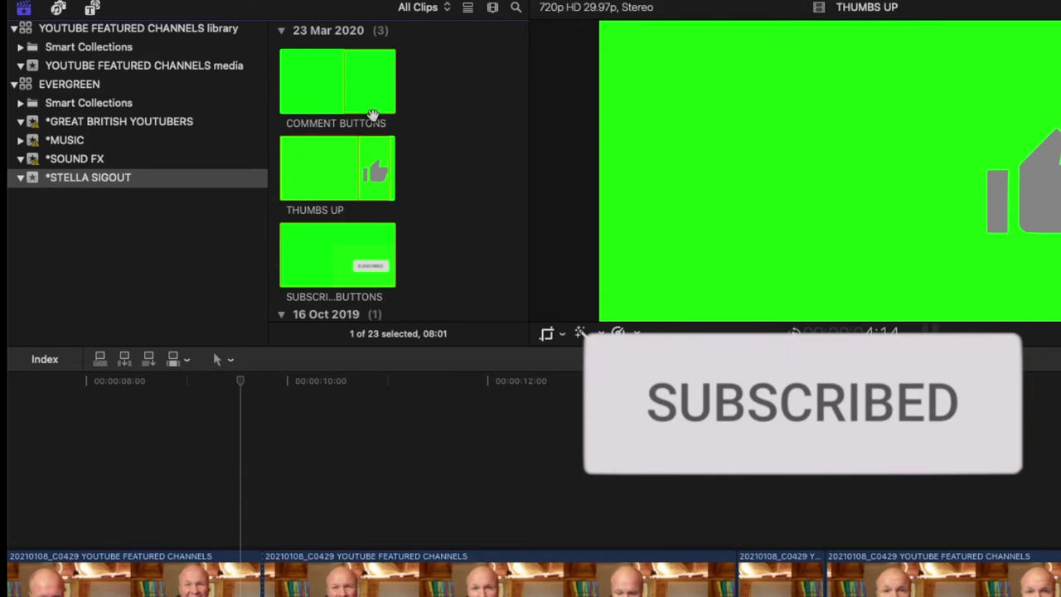
{"action": "scroll", "coordinate": [438, 213], "scroll_direction": "down", "scroll_amount": 2}
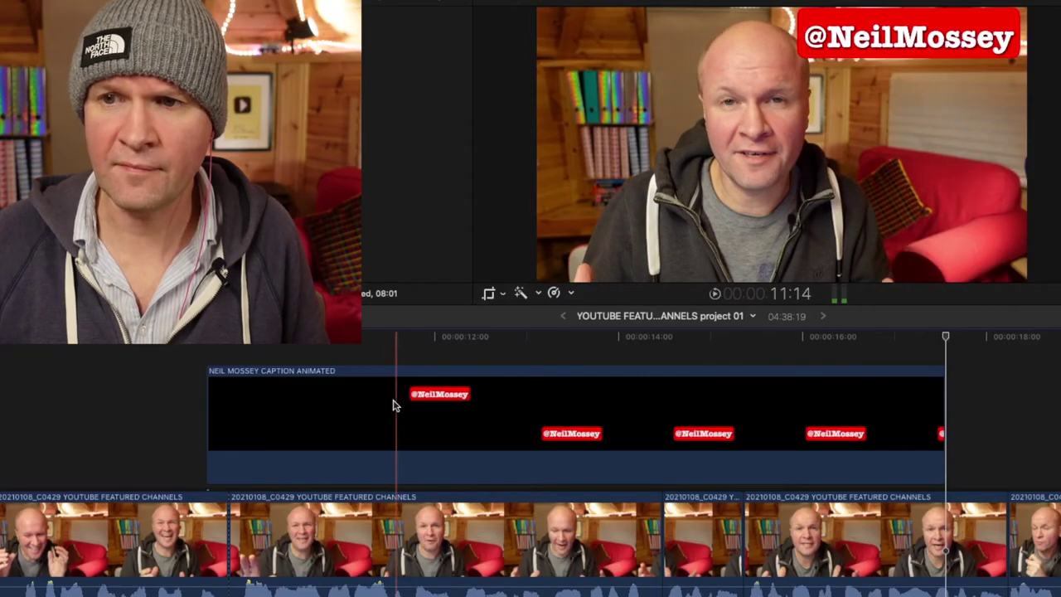
{"action": "left_click", "coordinate": [384, 405]}
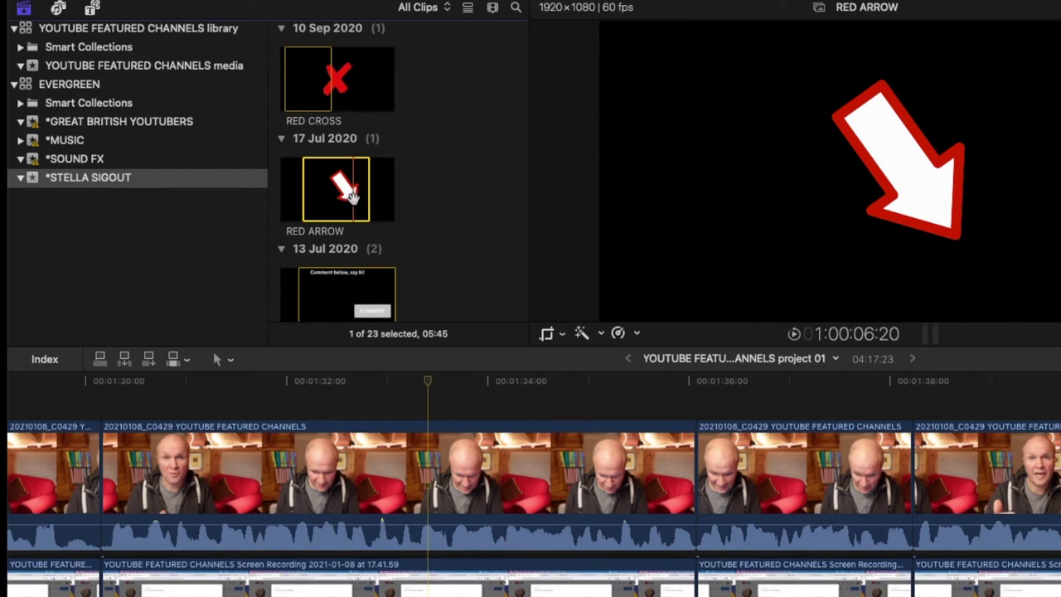
Connect the RED ARROW graphic at about 1:33 and transform it so it is rotated toward the first channel result.
{"action": "key", "text": "q"}
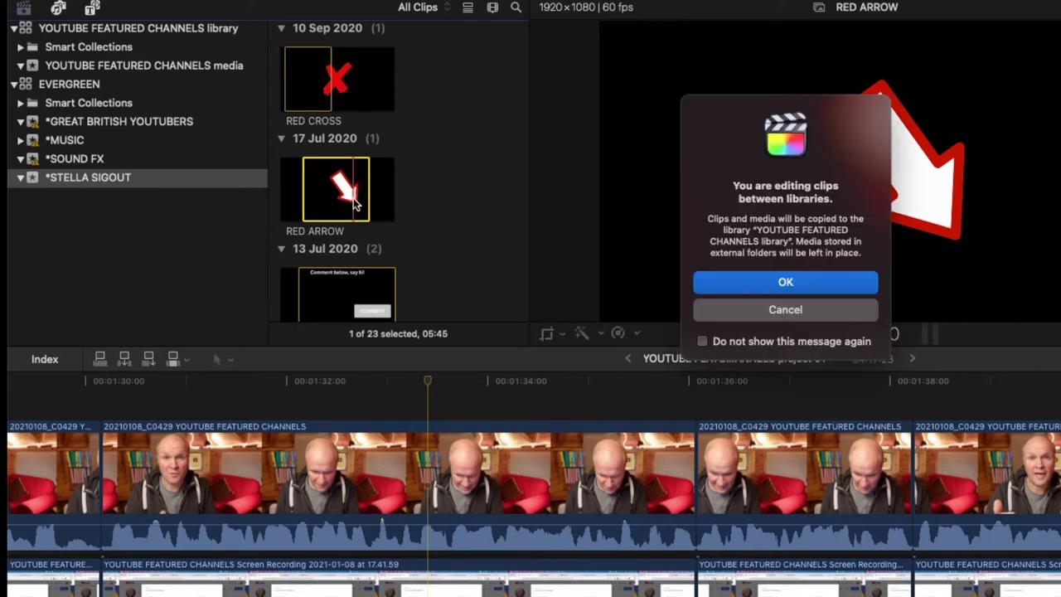
{"action": "left_click", "coordinate": [794, 281]}
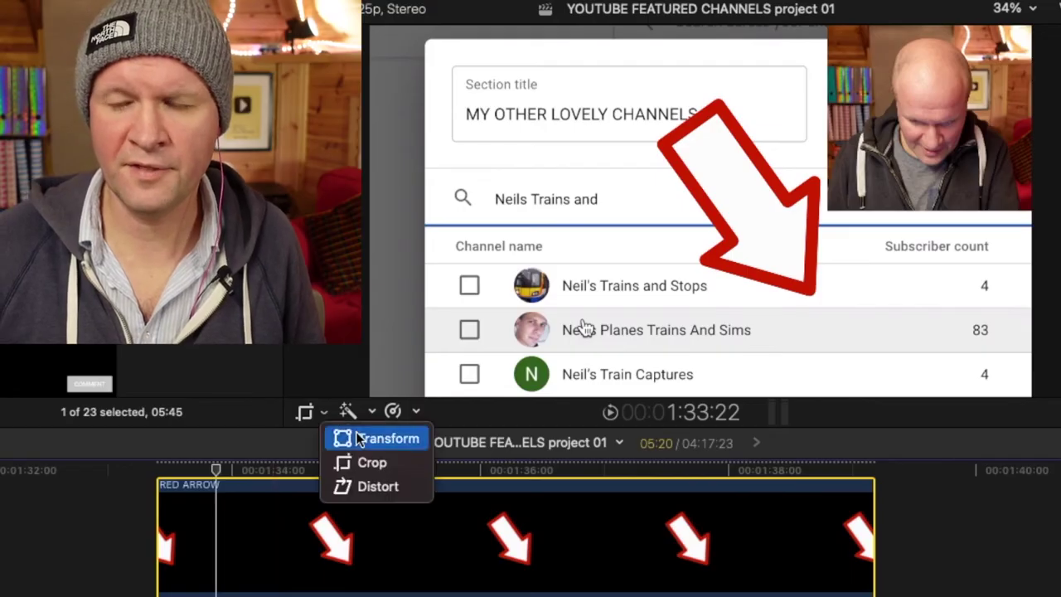
{"action": "left_click", "coordinate": [377, 438]}
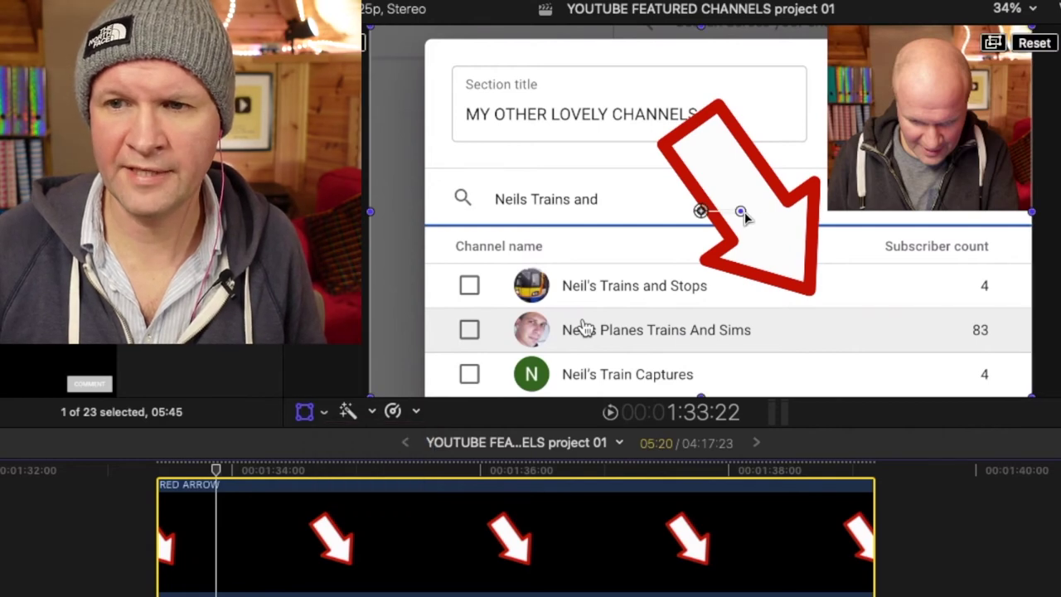
{"action": "left_click_drag", "start_coordinate": [743, 215], "coordinate": [682, 287]}
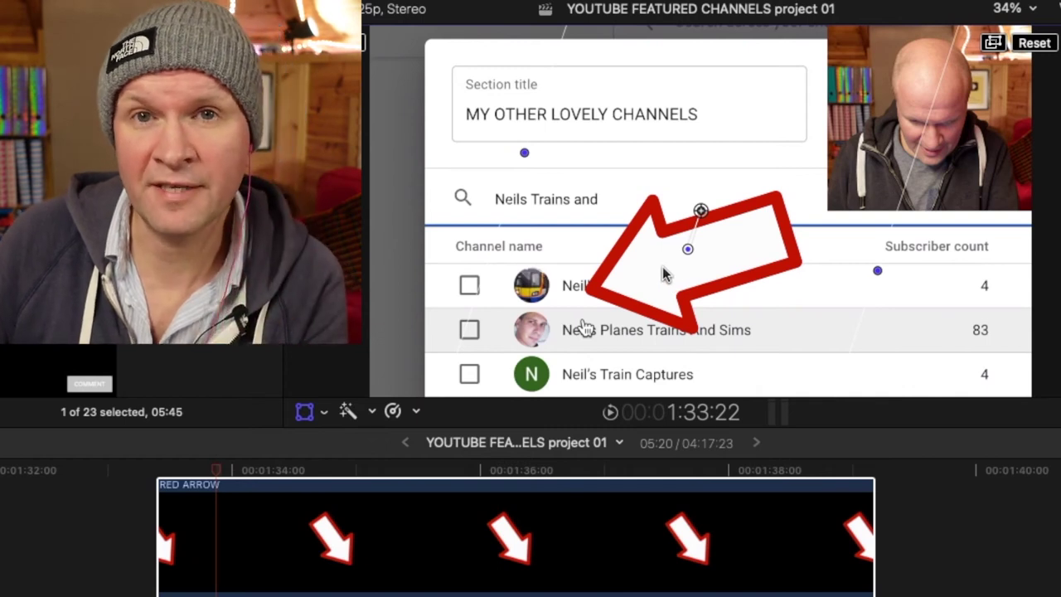
{"action": "left_click_drag", "start_coordinate": [662, 266], "coordinate": [788, 267]}
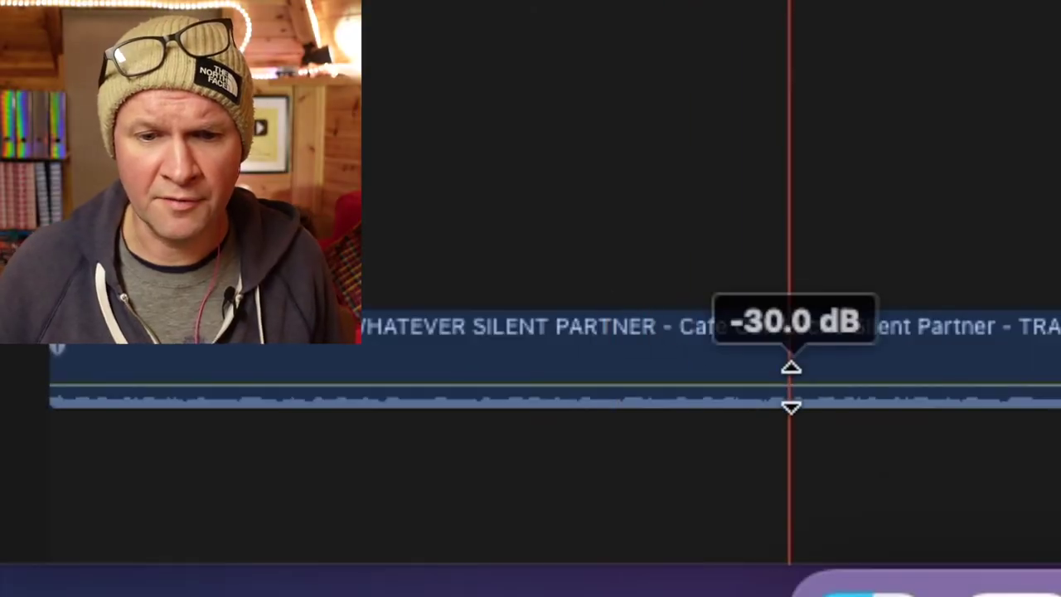
Adjust the volume of the MUSIC BED 1 clip to about -30 dB.
{"action": "left_click", "coordinate": [793, 402]}
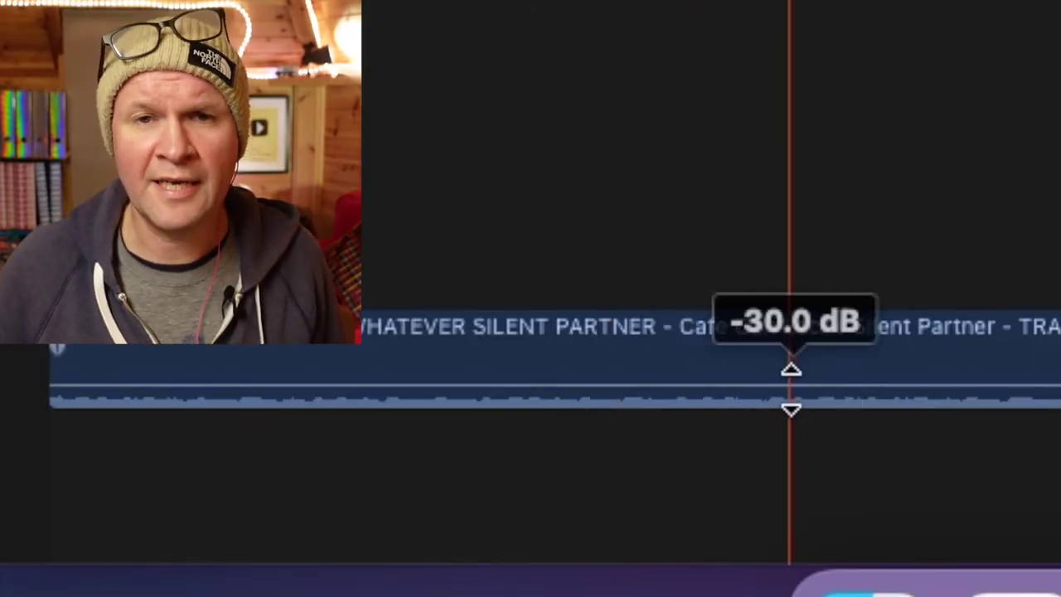
{"action": "left_click_drag", "start_coordinate": [790, 382], "coordinate": [805, 324]}
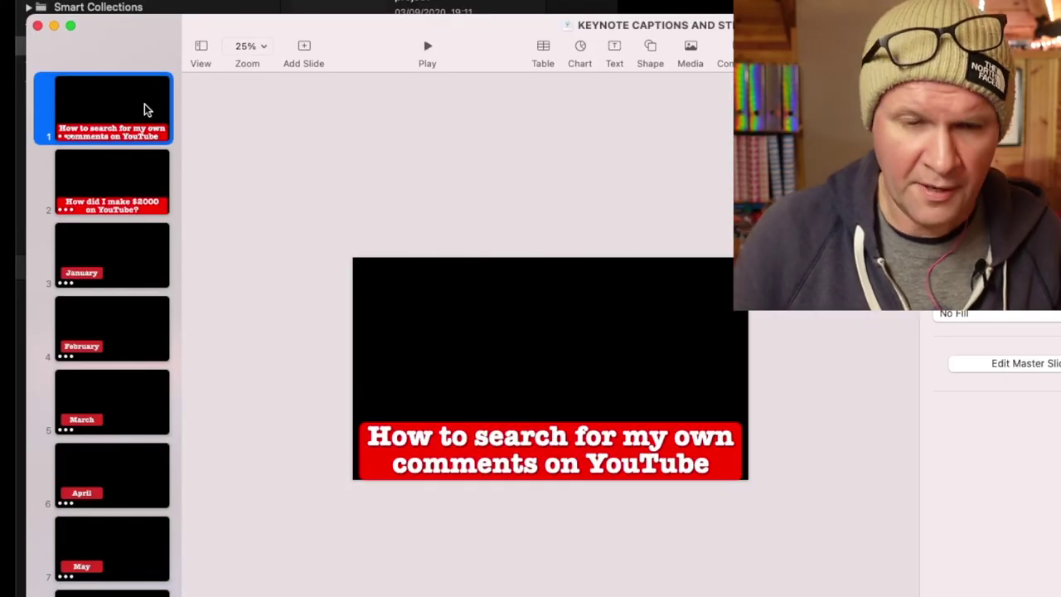
Switch to the Keynote captions file, duplicate the first slide and rewrite the original's caption as "How to link your channel to other featured channels?".
{"action": "key", "text": "super+d"}
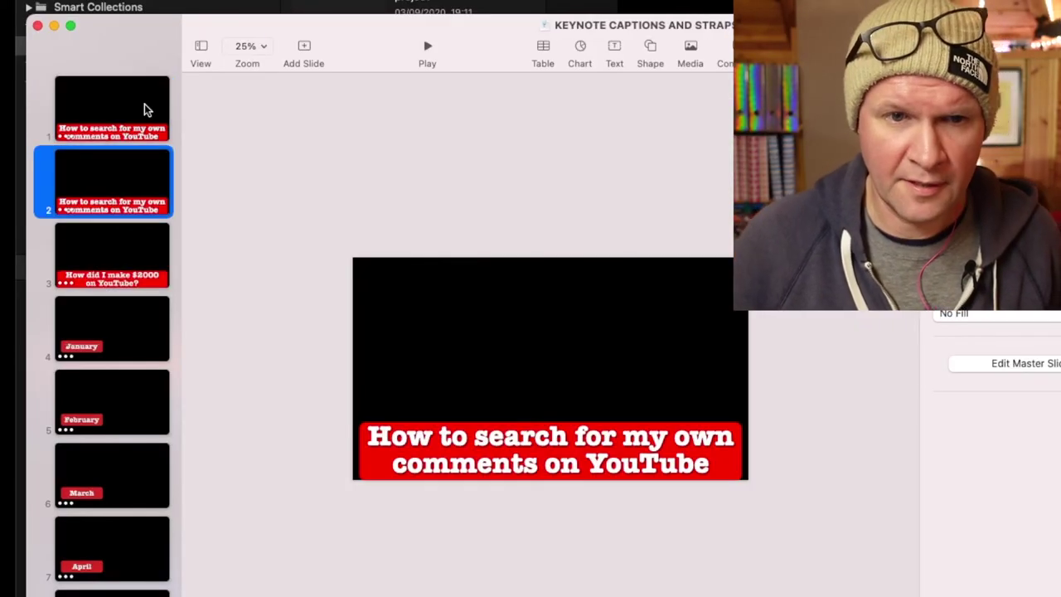
{"action": "double_click", "coordinate": [439, 462]}
{"action": "left_click", "coordinate": [460, 454]}
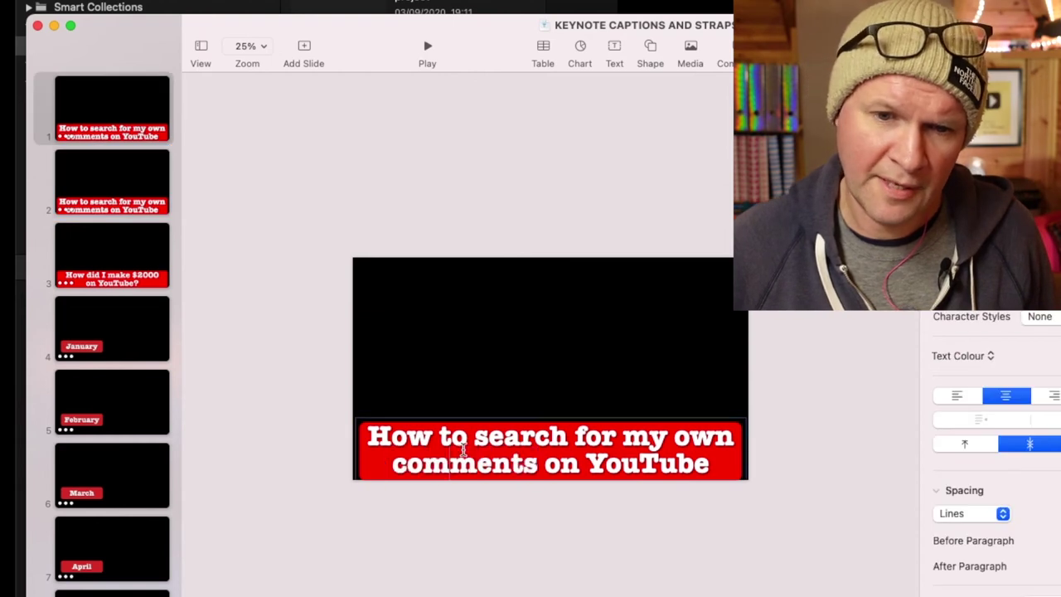
{"action": "left_click_drag", "start_coordinate": [475, 442], "coordinate": [717, 464]}
{"action": "type", "text": "lin"}
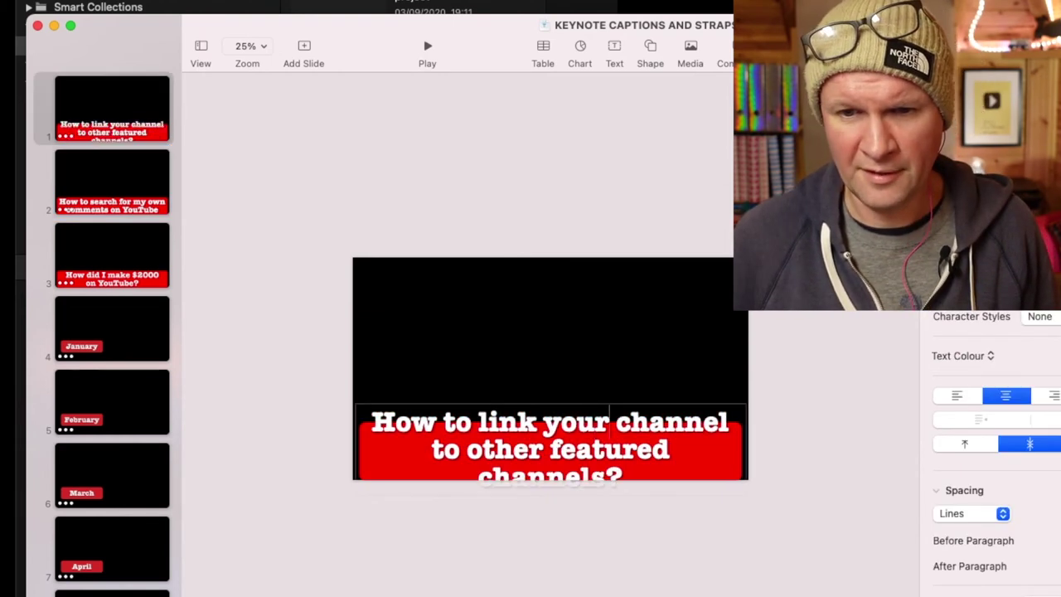
{"action": "key", "text": "BackSpace"}
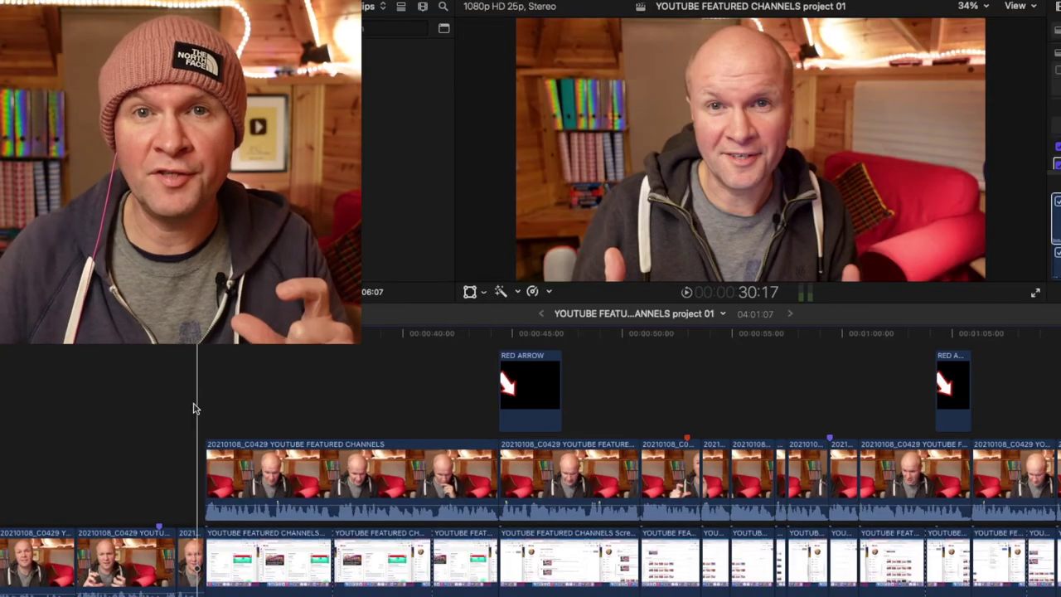
Review the Final Cut Pro timeline from the introduction to about 1:10, checking the captions, arrows and screen recording sections.
{"action": "scroll", "coordinate": [194, 408], "scroll_direction": "left", "scroll_amount": 5}
{"action": "scroll", "coordinate": [193, 408], "scroll_direction": "left", "scroll_amount": 3}
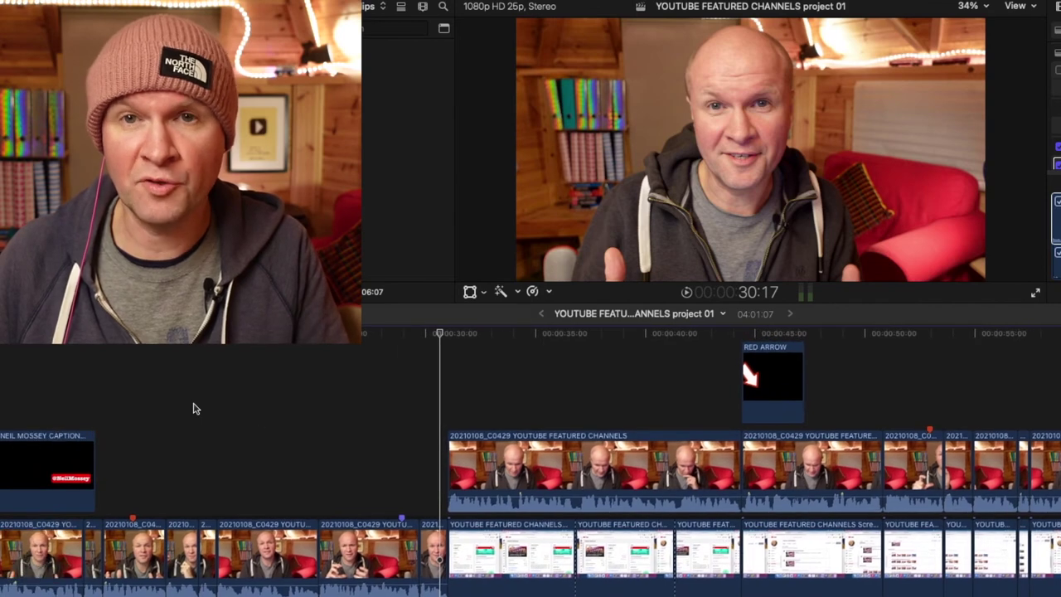
{"action": "key", "text": "XF86AudioRaiseVolume"}
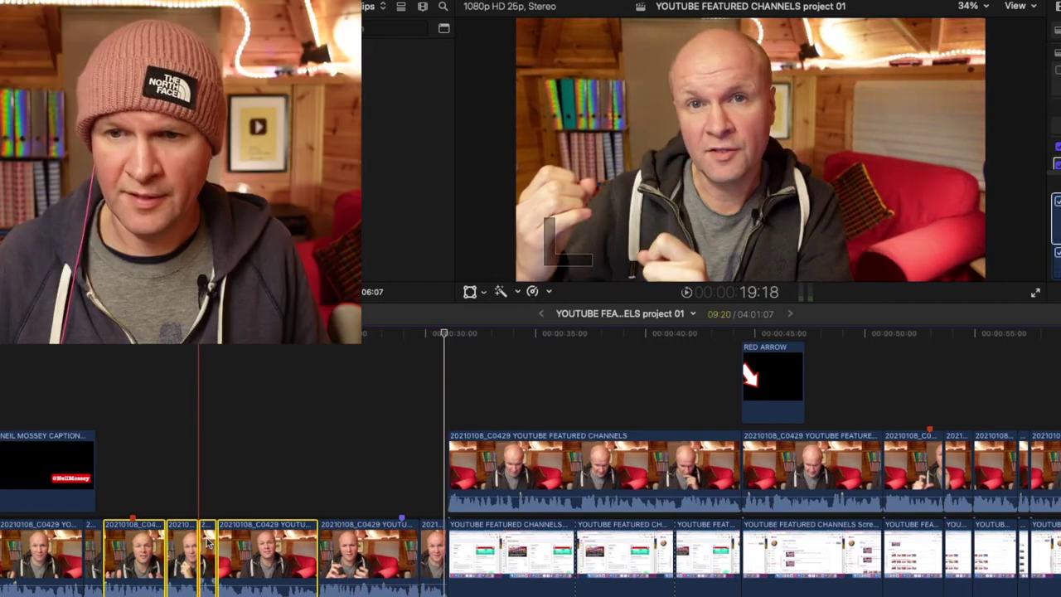
{"action": "left_click", "coordinate": [362, 467]}
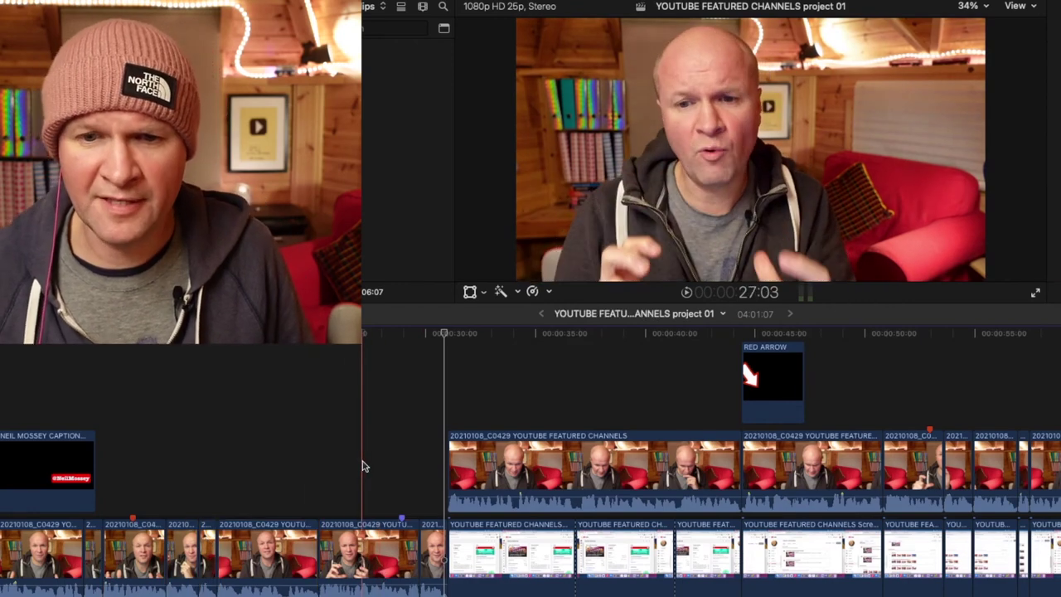
{"action": "key", "text": "XF86AudioMute"}
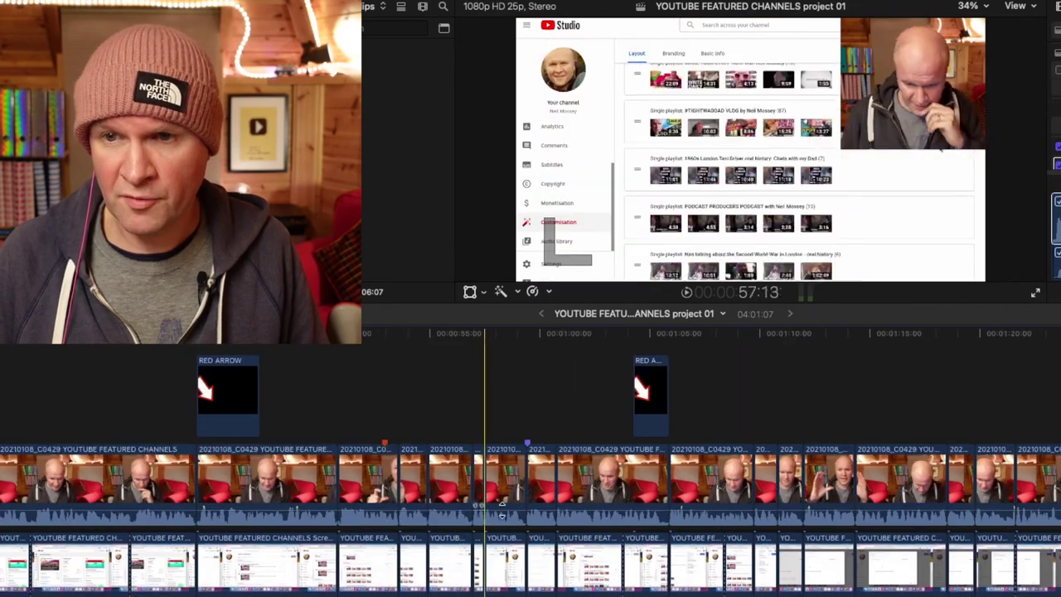
{"action": "scroll", "coordinate": [756, 498], "scroll_direction": "right", "scroll_amount": 5}
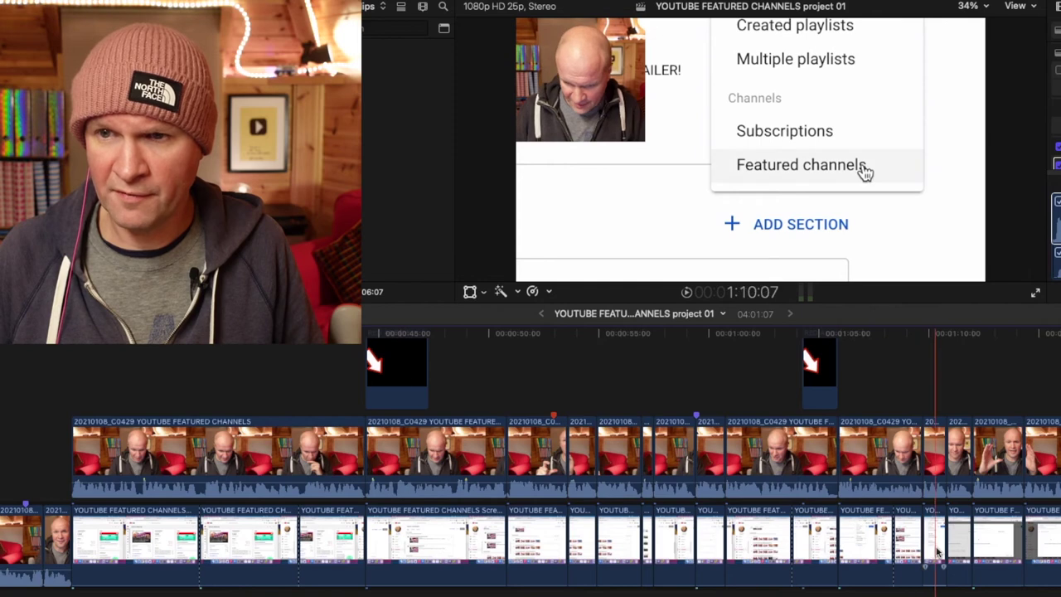
{"action": "scroll", "coordinate": [932, 553], "scroll_direction": "left", "scroll_amount": 10}
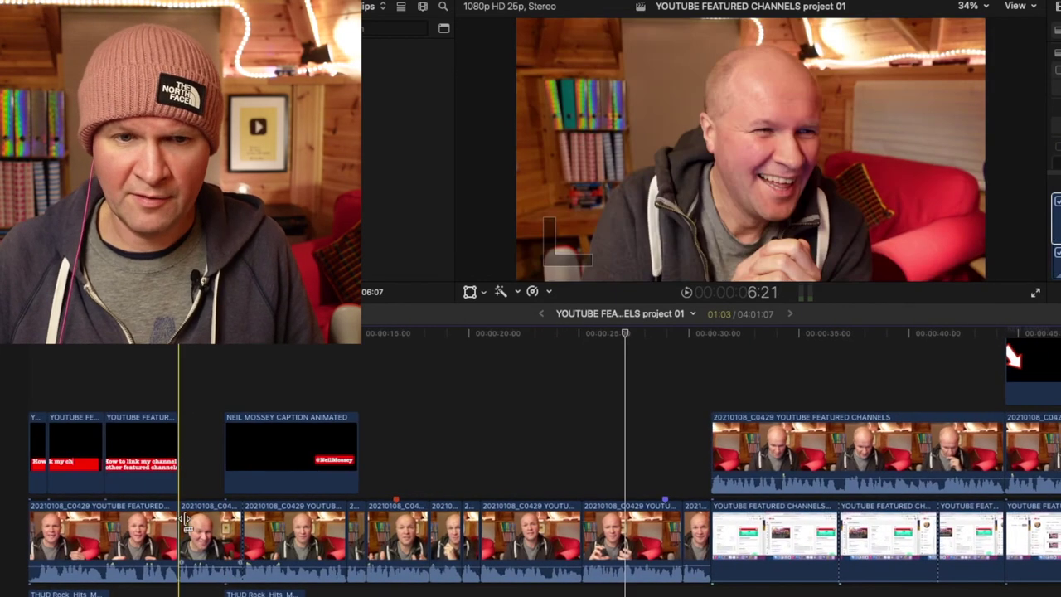
Copy the screen recording clip at 3:16 with its RED ARROW graphic into the opening teaser.
{"action": "key", "text": "s"}
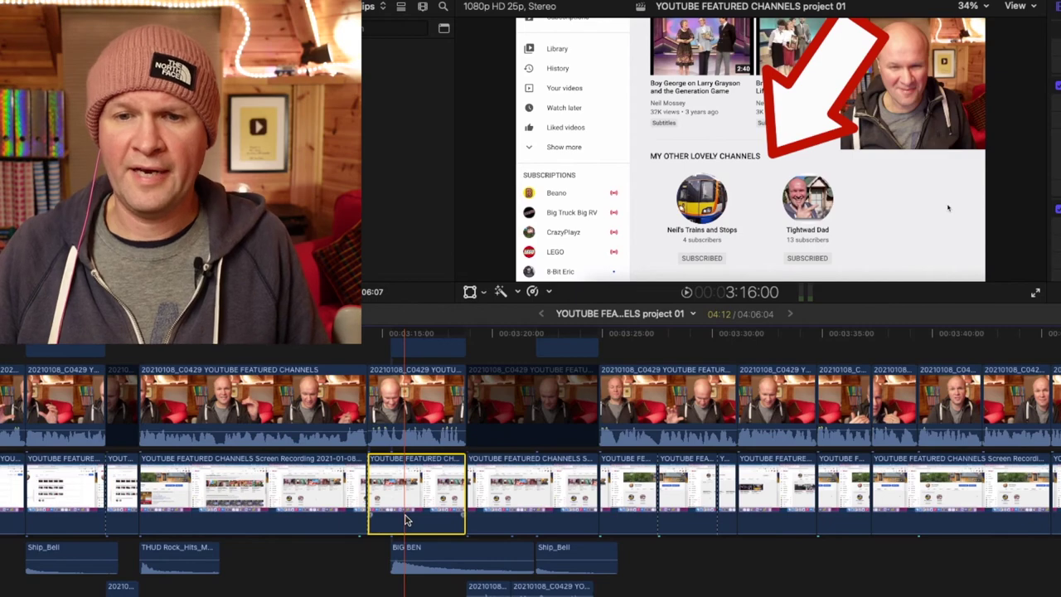
{"action": "scroll", "coordinate": [407, 520], "scroll_direction": "up", "scroll_amount": 3}
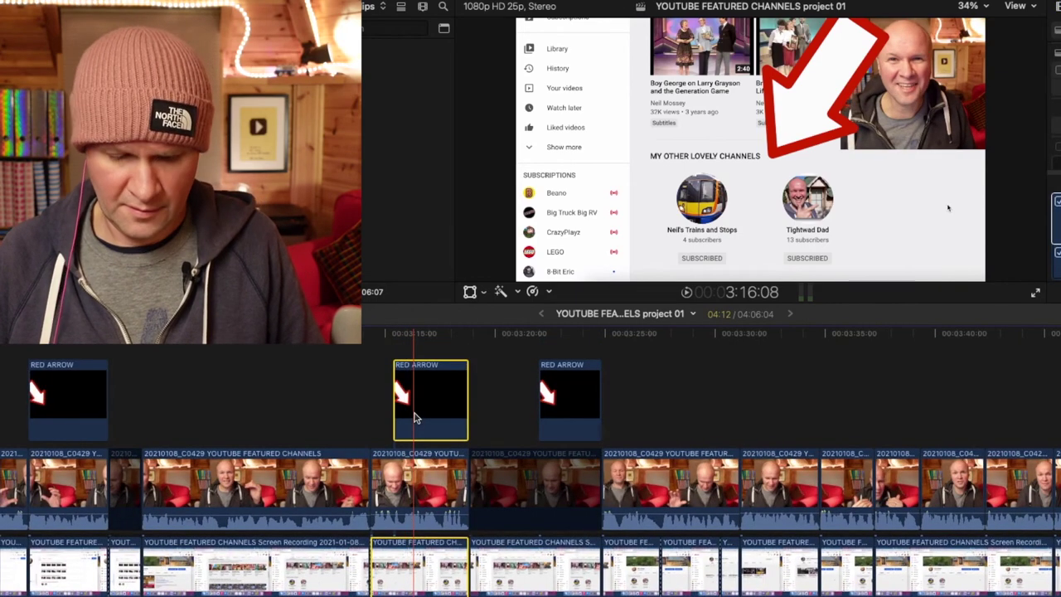
{"action": "scroll", "coordinate": [372, 418], "scroll_direction": "down", "scroll_amount": 5}
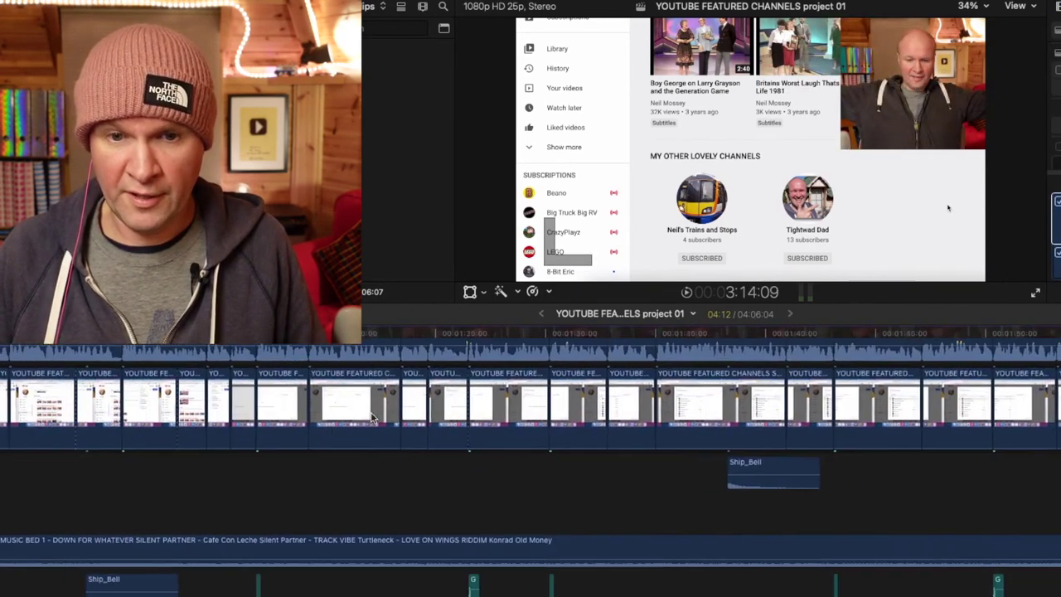
{"action": "scroll", "coordinate": [369, 420], "scroll_direction": "left", "scroll_amount": 10}
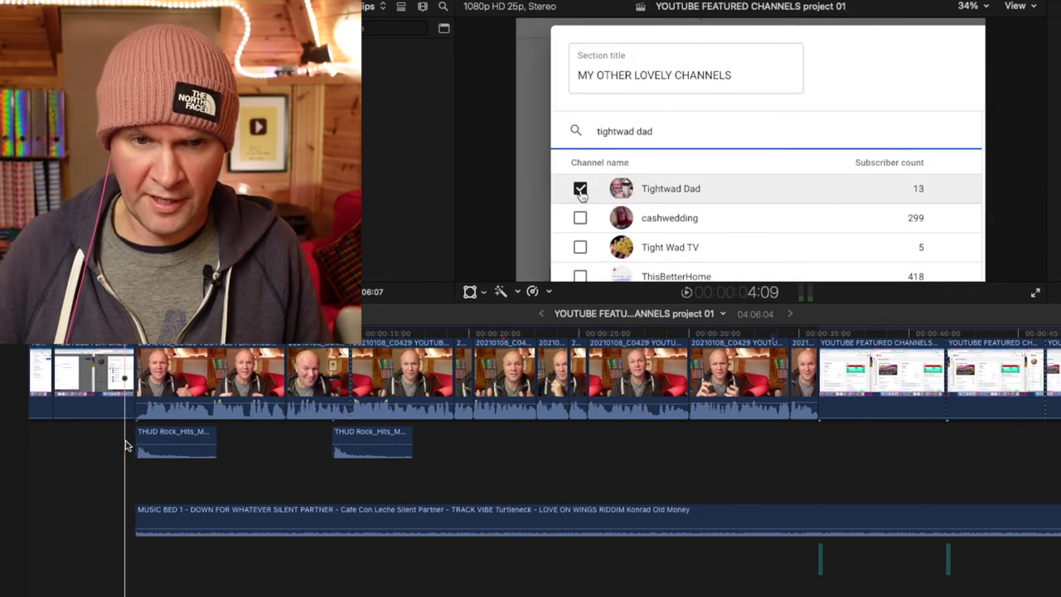
{"action": "key", "text": "Down"}
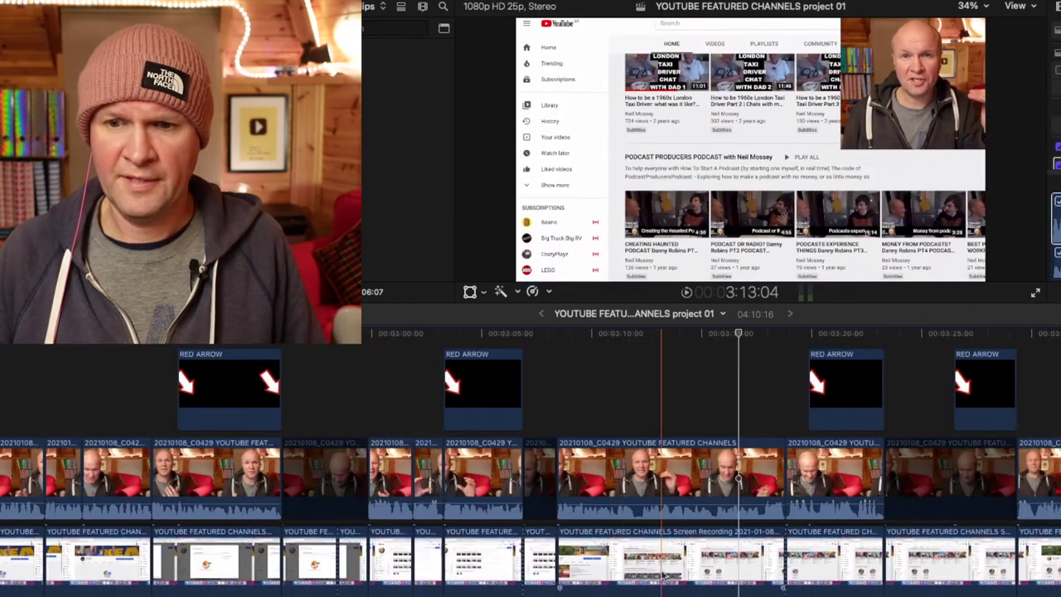
Copy the screen recording clips from about 3:13 and 1:40 to the end of the opening teaser, before the first camera clip.
{"action": "left_click", "coordinate": [671, 577]}
{"action": "scroll", "coordinate": [672, 576], "scroll_direction": "left", "scroll_amount": 3}
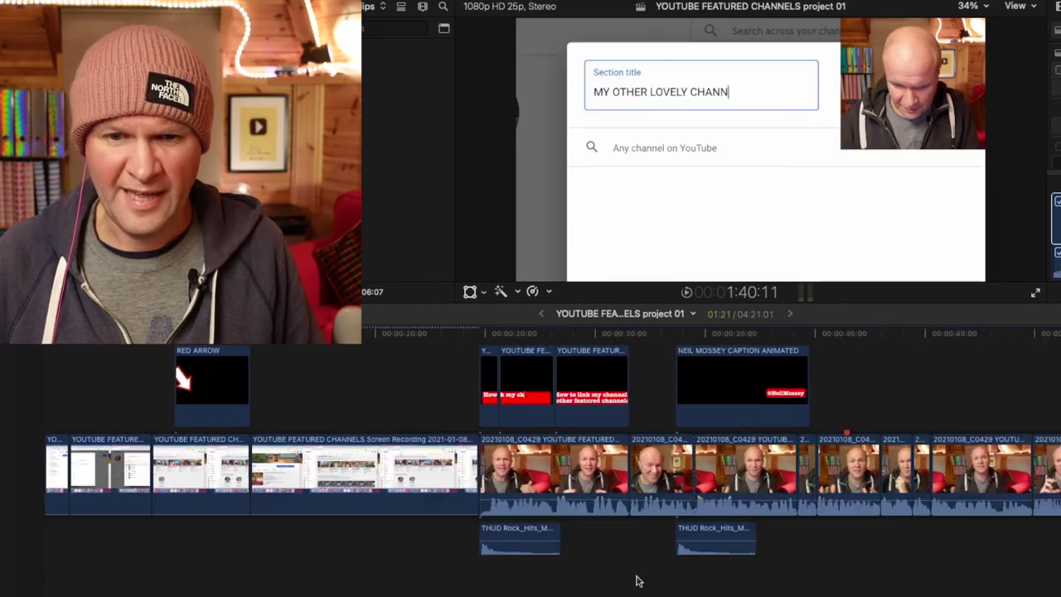
{"action": "scroll", "coordinate": [622, 576], "scroll_direction": "down", "scroll_amount": 2}
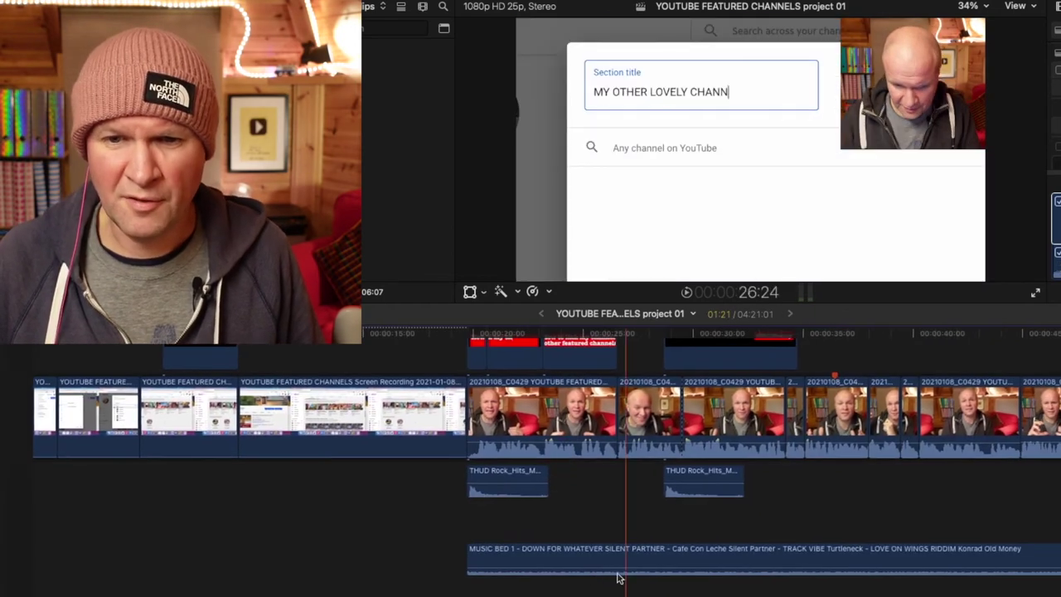
{"action": "key", "text": "Down"}
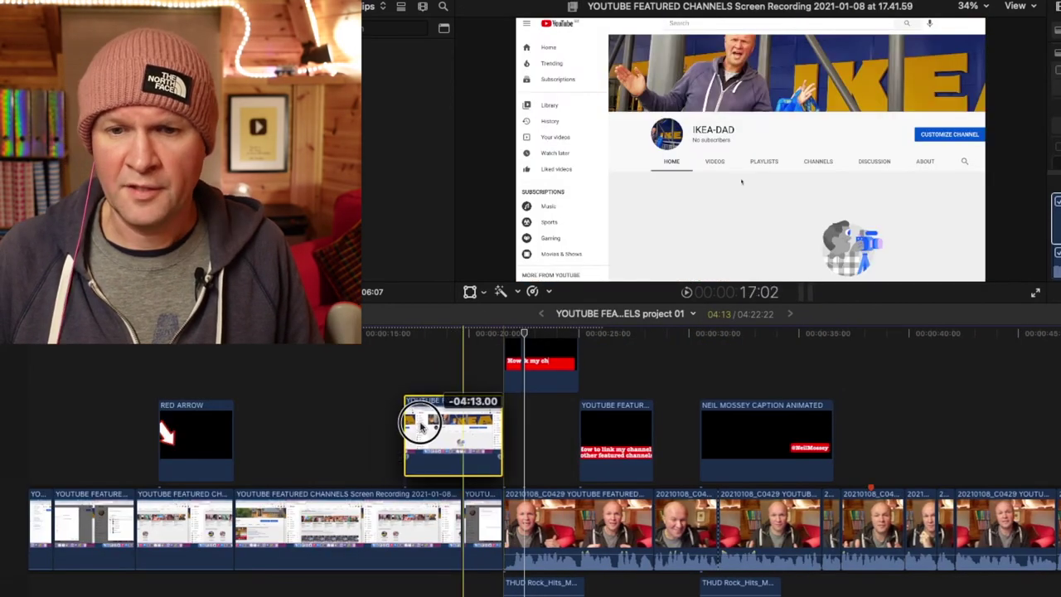
Move the IKEA-DAD screen recording above the camera clip at 36:24, directly after the animated caption, and shorten its end.
{"action": "left_click_drag", "start_coordinate": [435, 428], "coordinate": [387, 428]}
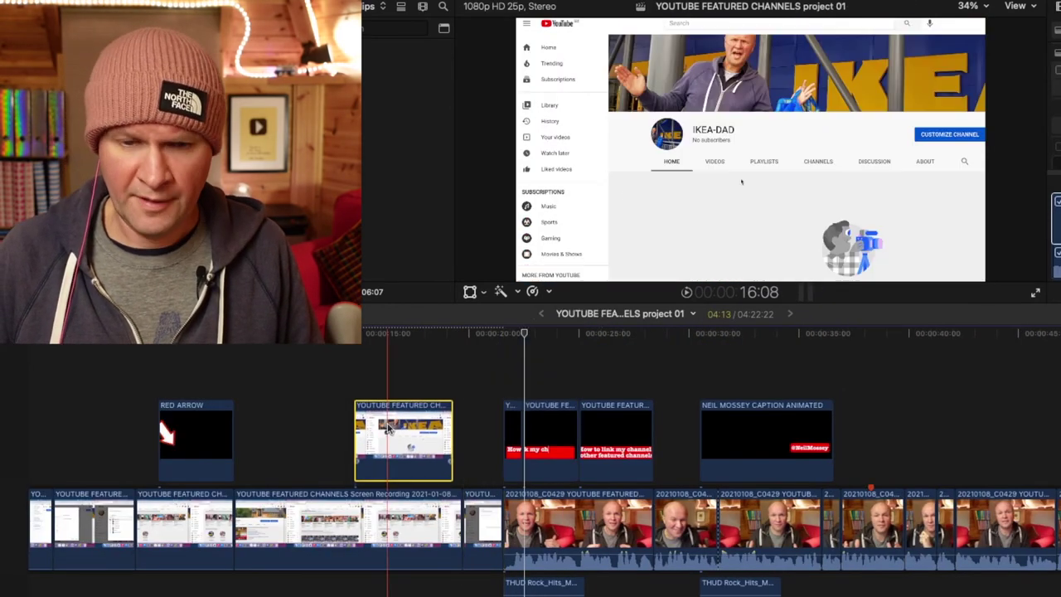
{"action": "key", "text": "Delete"}
{"action": "scroll", "coordinate": [387, 429], "scroll_direction": "right", "scroll_amount": 5}
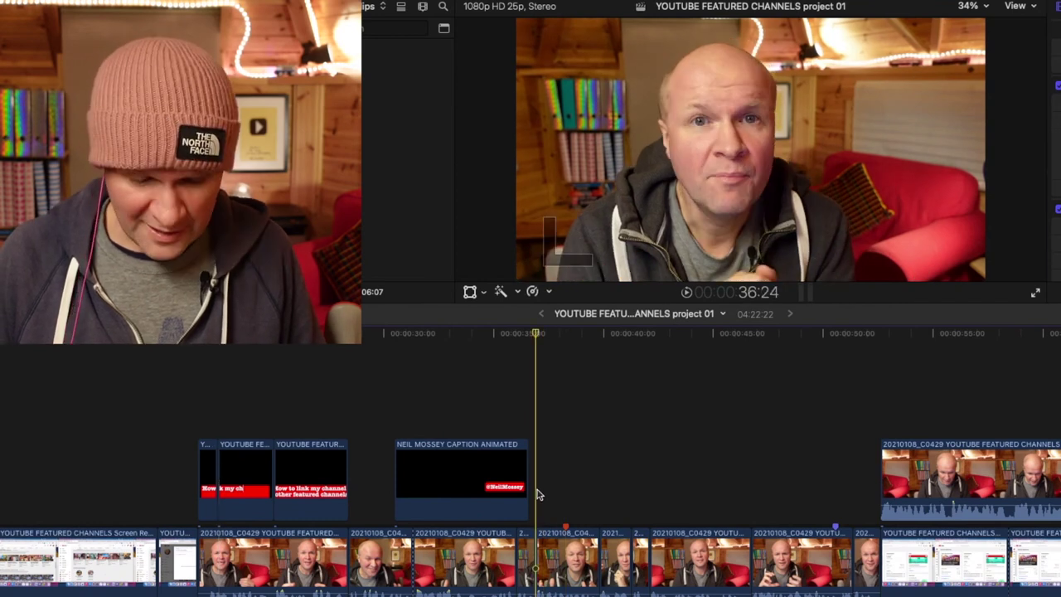
{"action": "key", "text": "super+v"}
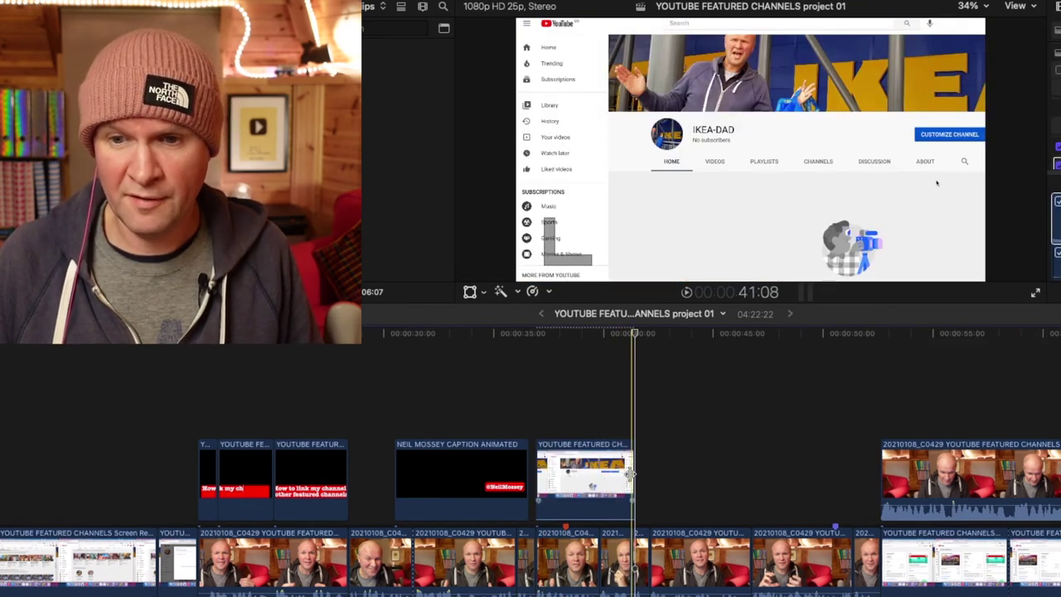
{"action": "left_click_drag", "start_coordinate": [632, 474], "coordinate": [592, 474]}
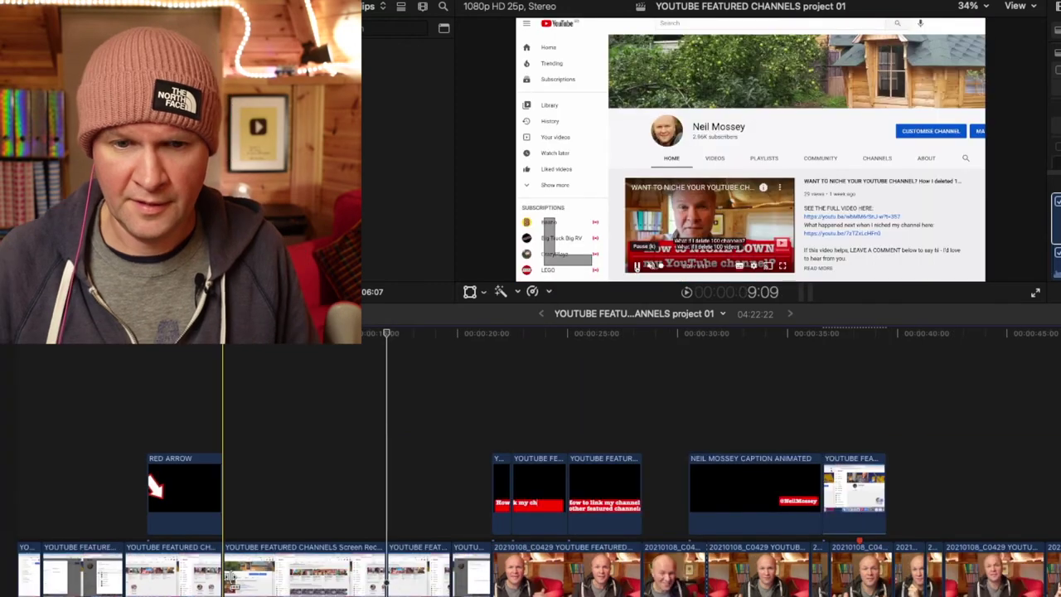
Cut the long channel-page screen recording at 9:09 out of the opening, connect it after the IKEA-DAD clip at 32:02 and play the result.
{"action": "left_click_drag", "start_coordinate": [249, 573], "coordinate": [359, 475]}
{"action": "key", "text": "Delete"}
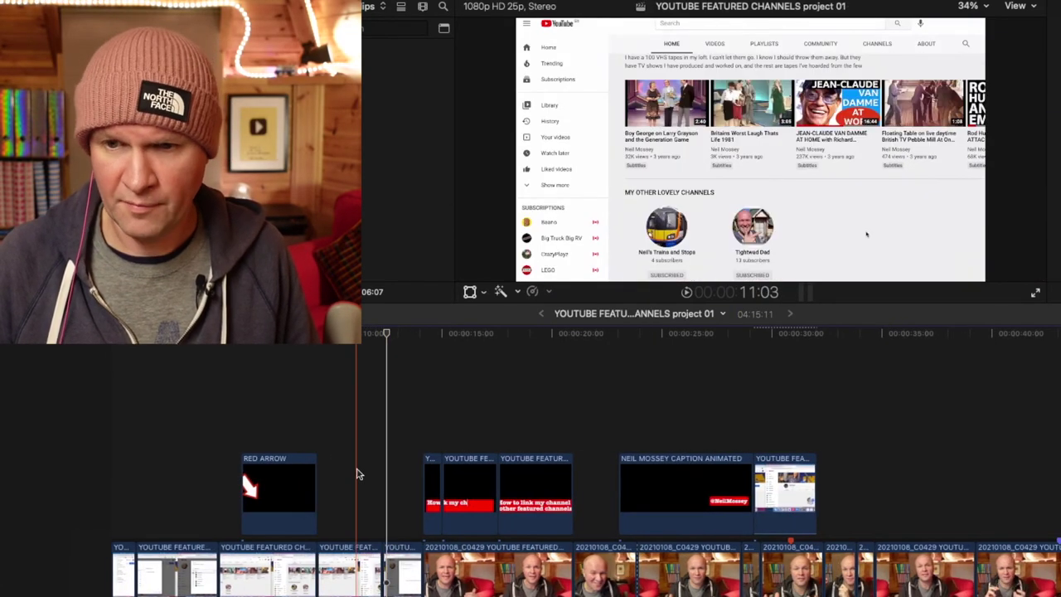
{"action": "key", "text": "Up"}
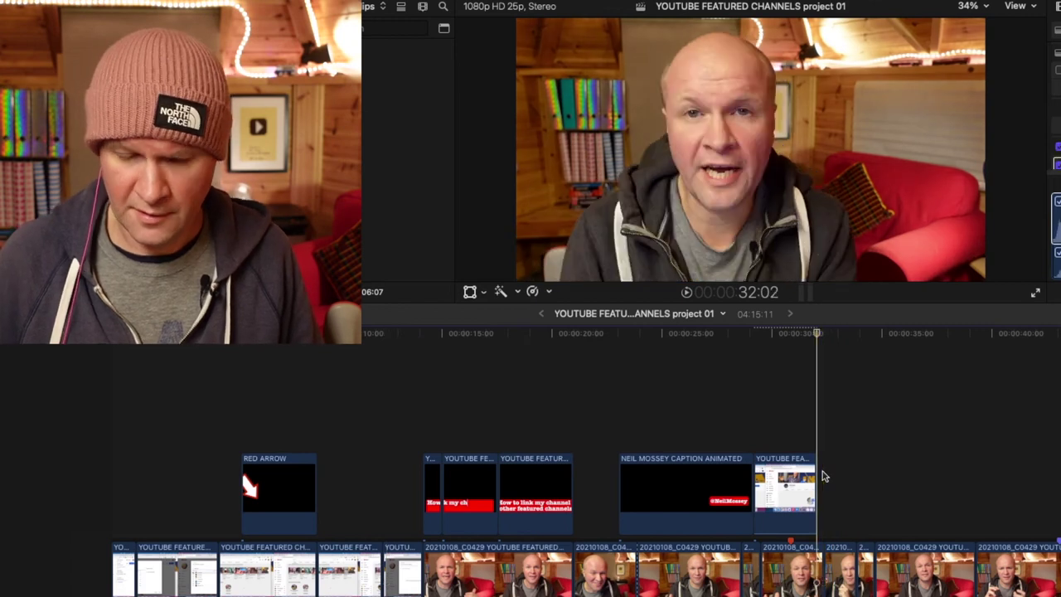
{"action": "key", "text": "super+v"}
{"action": "left_click", "coordinate": [802, 435]}
{"action": "key", "text": "space"}
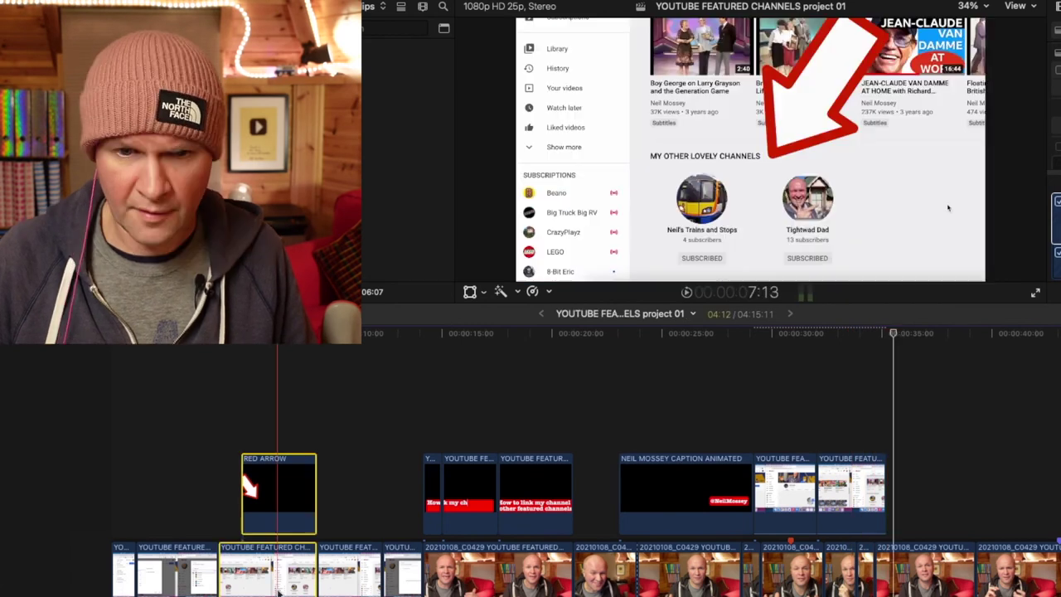
Move the channel-page screen recording out of the opening to the end of the connected recordings, place RED ARROW above it and play the result.
{"action": "left_click_drag", "start_coordinate": [279, 592], "coordinate": [161, 474]}
{"action": "left_click", "coordinate": [198, 465]}
{"action": "left_click_drag", "start_coordinate": [258, 572], "coordinate": [859, 508]}
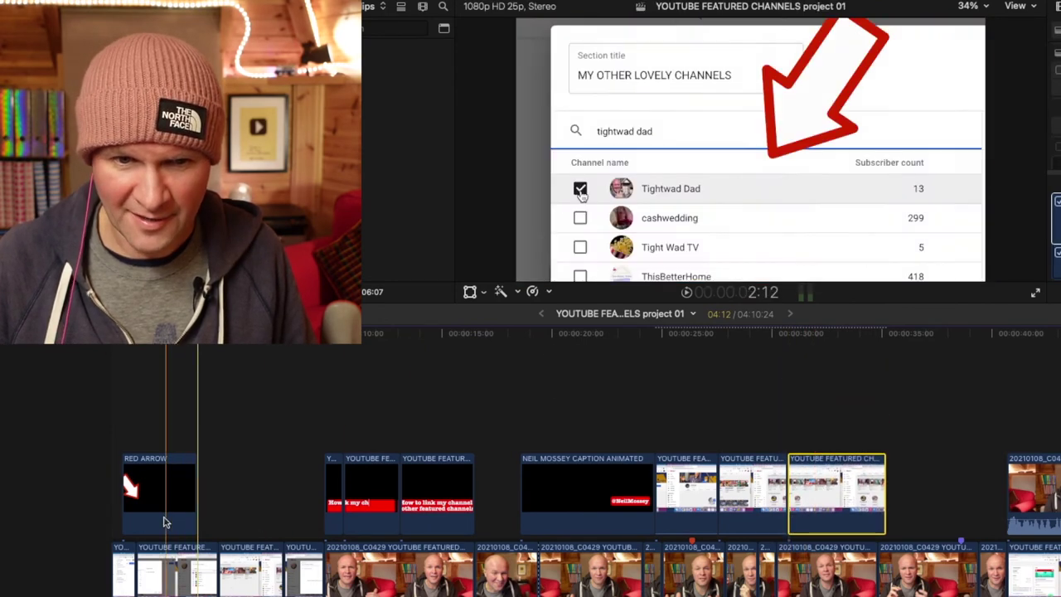
{"action": "left_click_drag", "start_coordinate": [164, 497], "coordinate": [846, 386]}
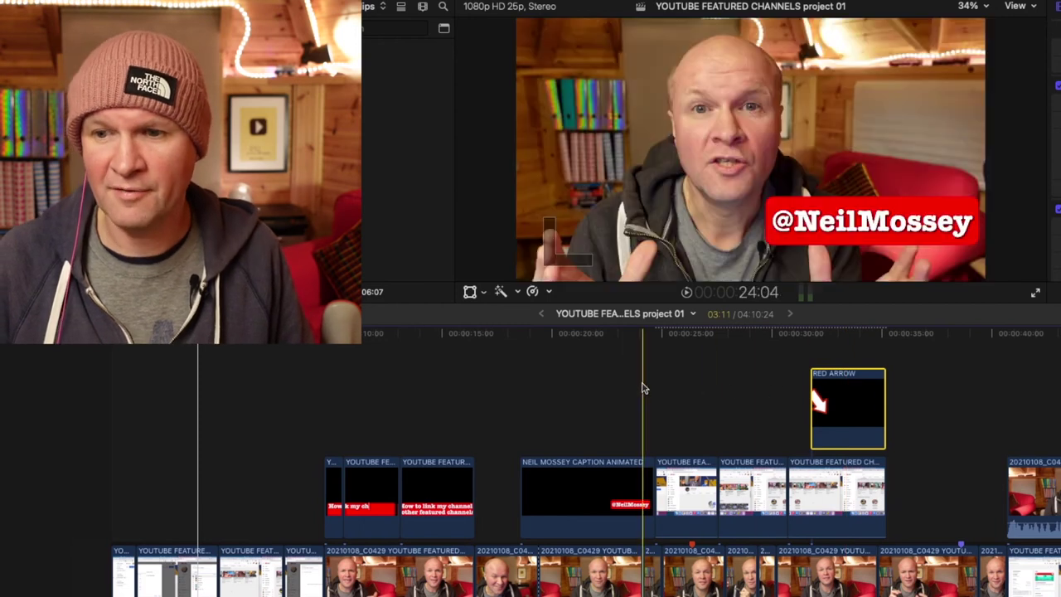
{"action": "key", "text": "space"}
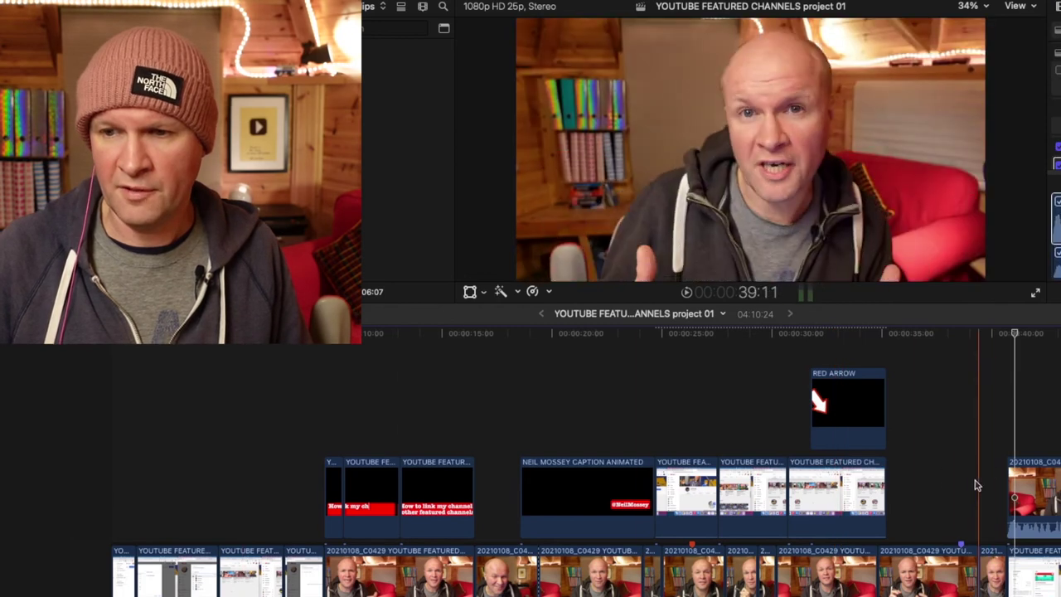
{"action": "key", "text": "space"}
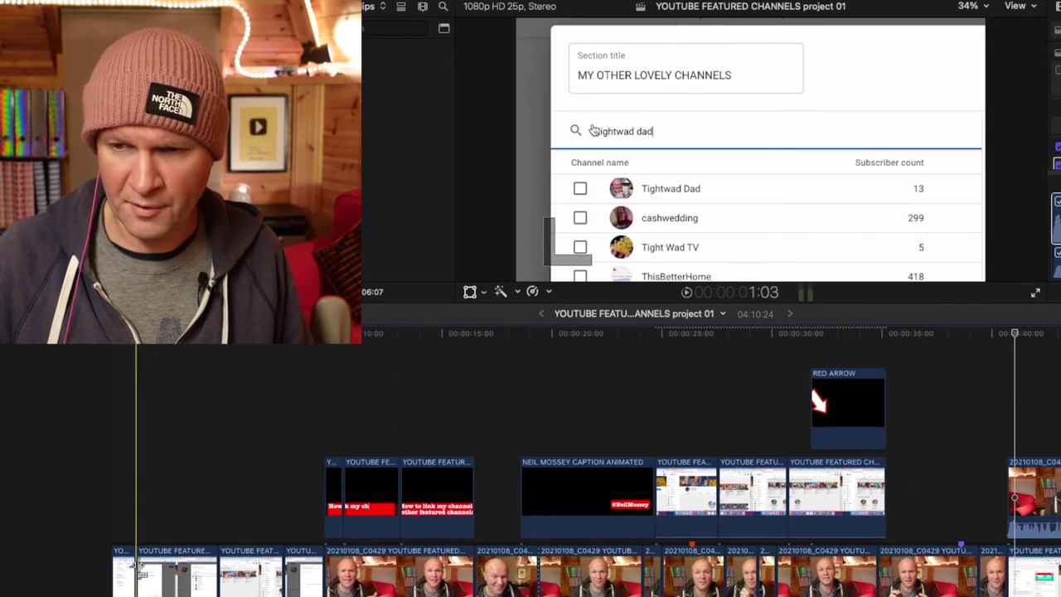
Shorten the start of the tightwad dad search recording and remove the channel-page recording that follows it in the opening.
{"action": "left_click", "coordinate": [178, 535]}
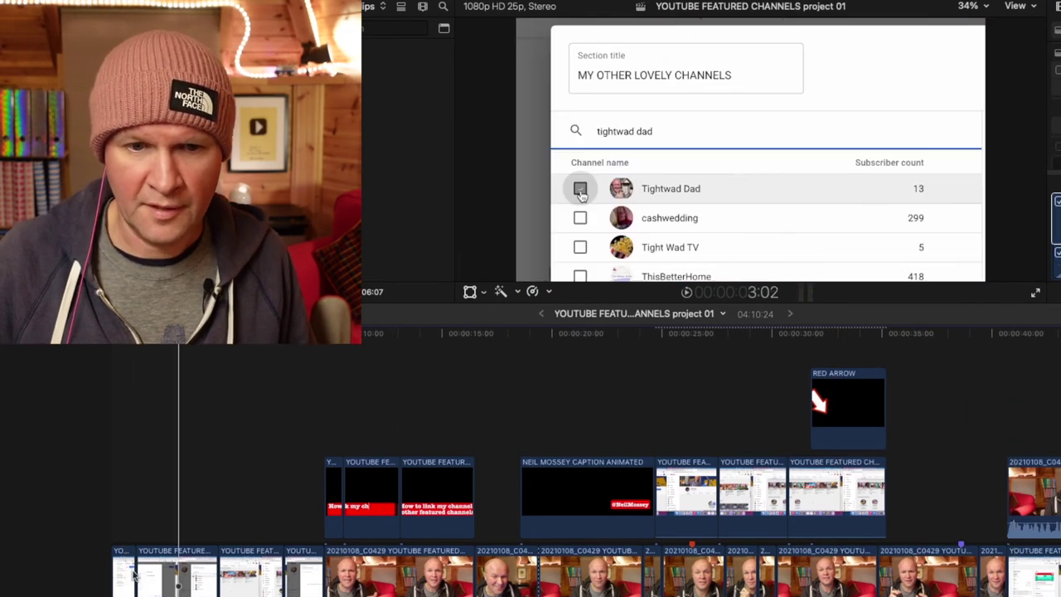
{"action": "left_click_drag", "start_coordinate": [142, 575], "coordinate": [182, 572]}
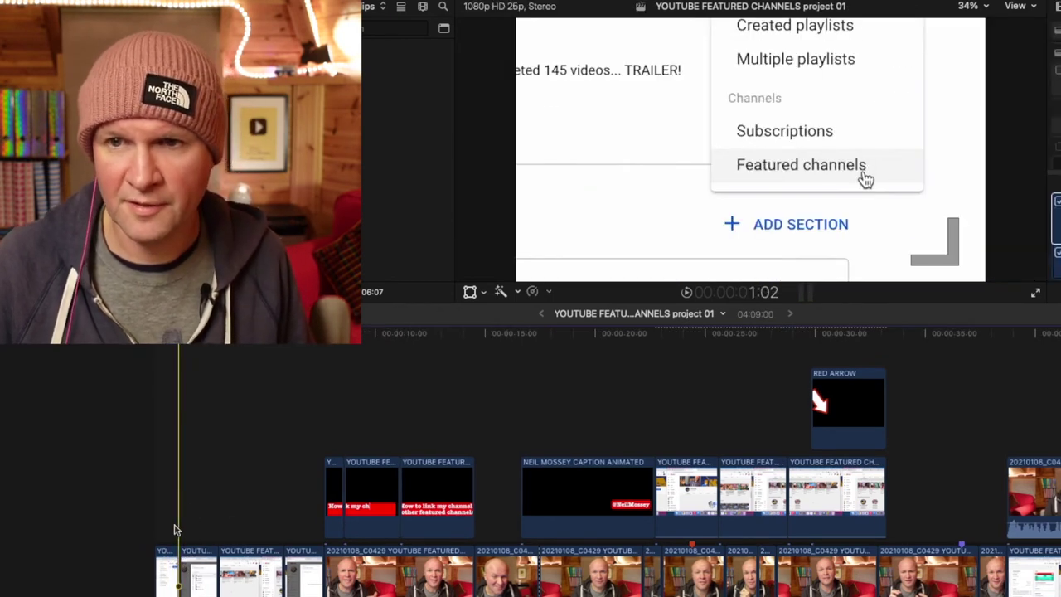
{"action": "key", "text": "space"}
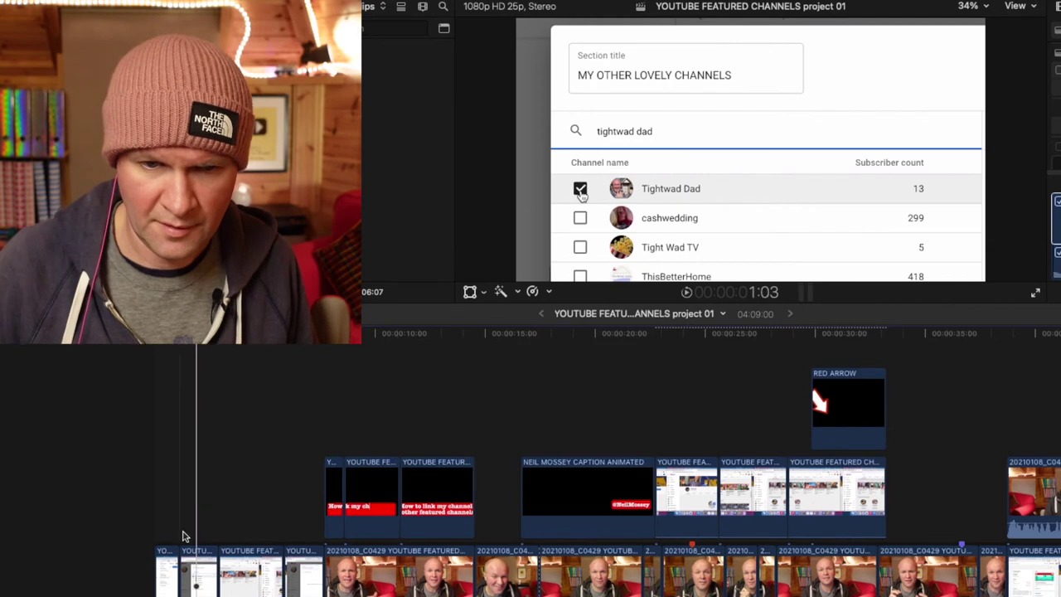
{"action": "left_click_drag", "start_coordinate": [184, 563], "coordinate": [152, 563]}
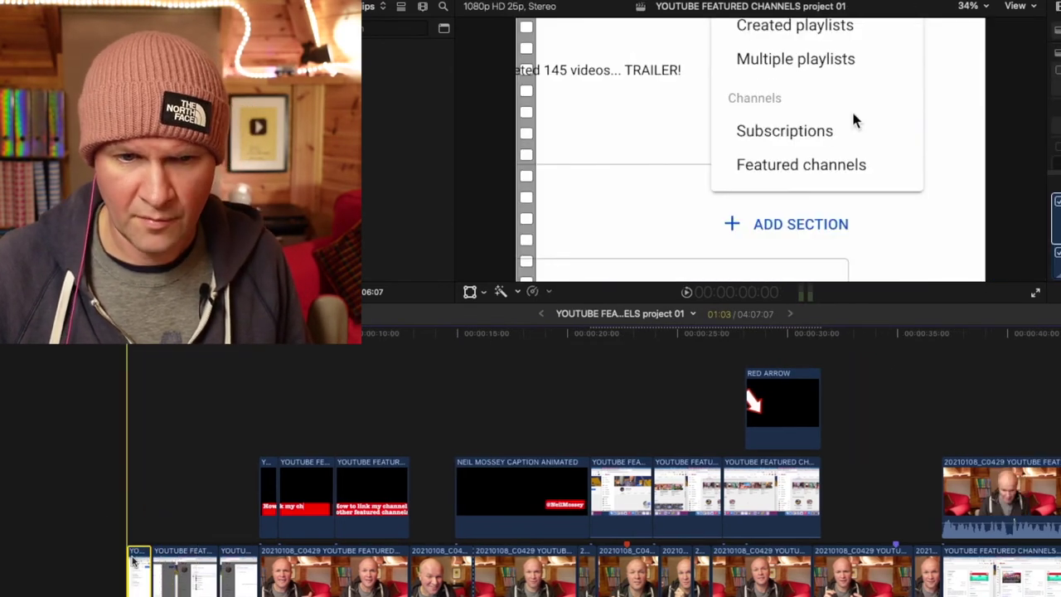
Cut the Featured channels menu clip and the tightwad dad search clip out of the opening and connect them in that order after the arrow recording.
{"action": "left_click_drag", "start_coordinate": [133, 552], "coordinate": [133, 486]}
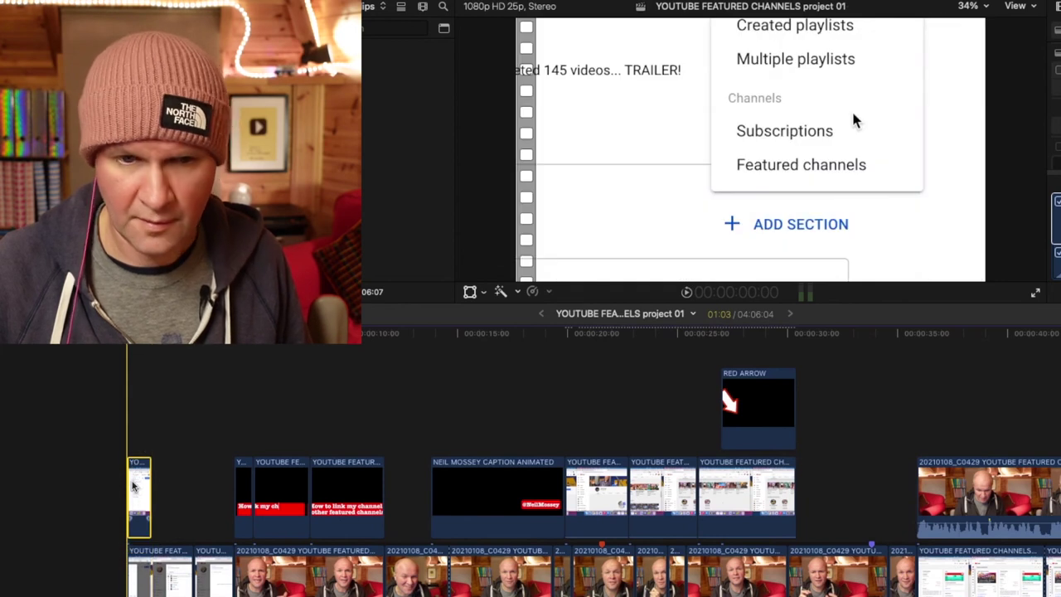
{"action": "key", "text": "super+x"}
{"action": "key", "text": "j"}
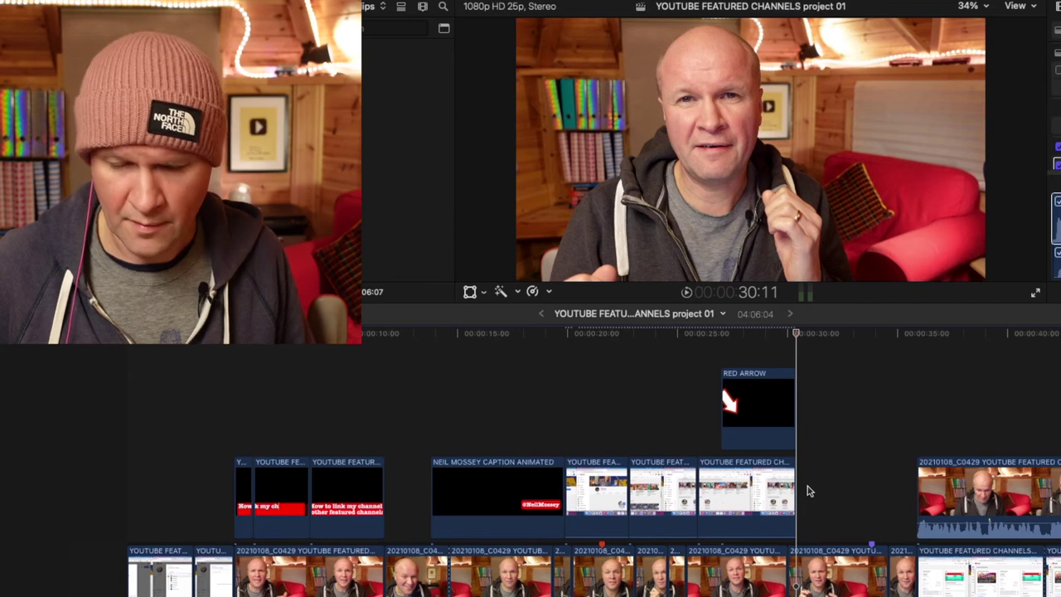
{"action": "left_click", "coordinate": [163, 578]}
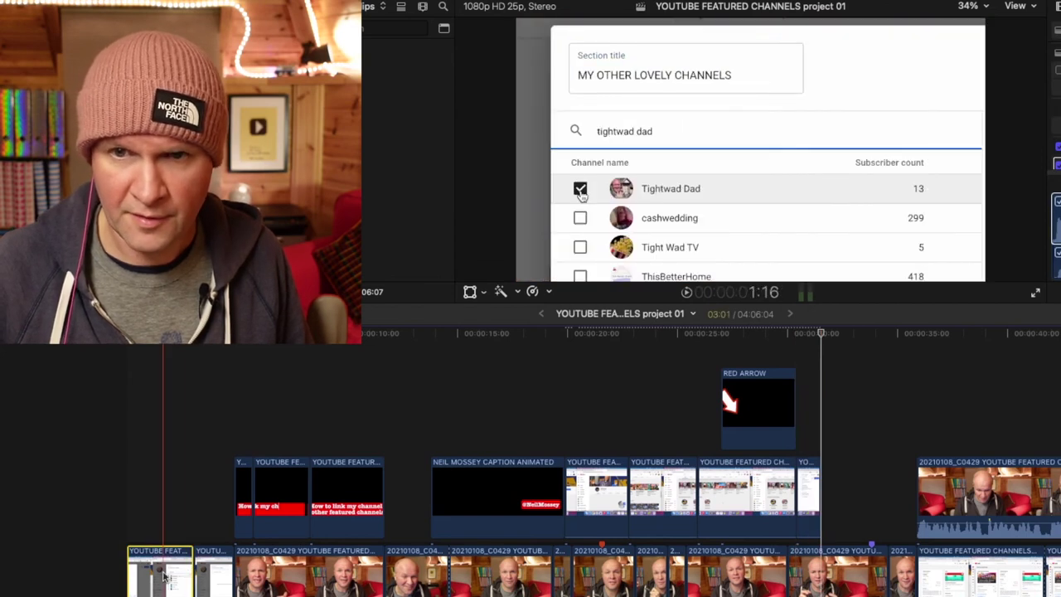
{"action": "key", "text": "BackSpace"}
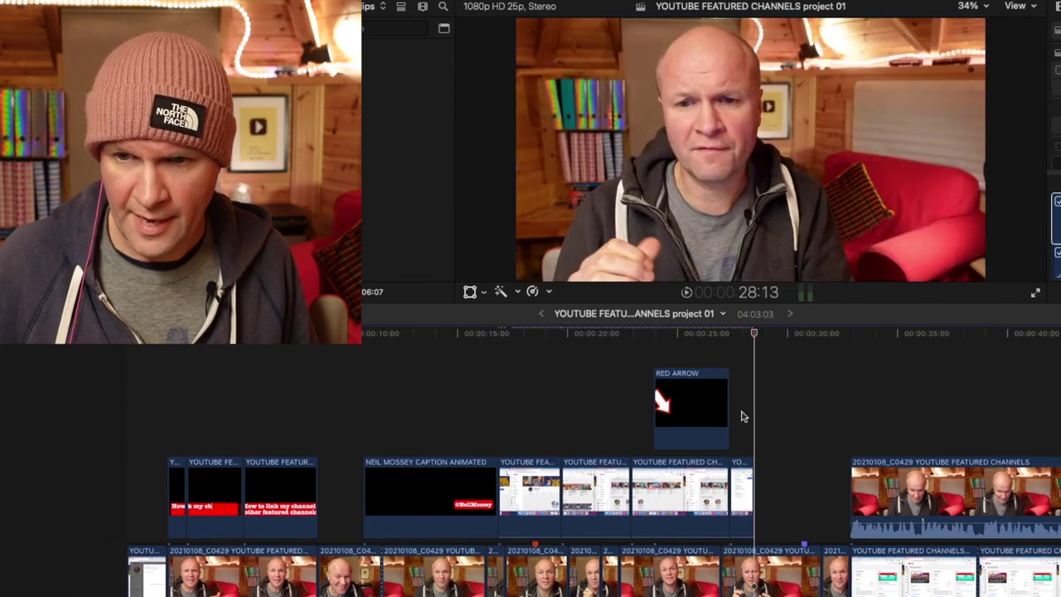
{"action": "key", "text": "Down"}
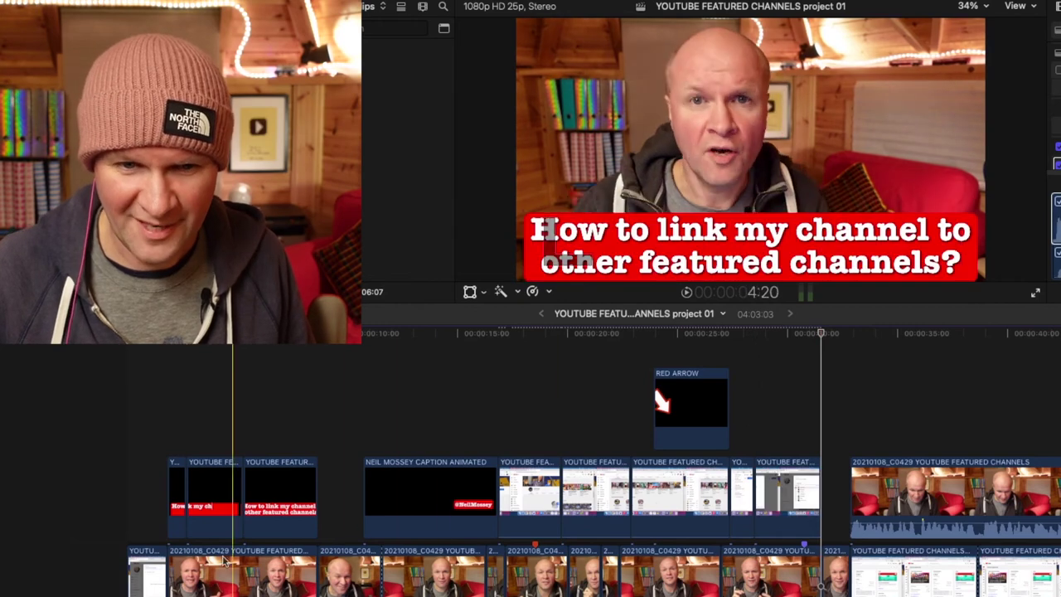
Fit the last opening screen recording between the menu and tightwad dad clips, trim the tightwad dad clip's end to the next camera clip and play.
{"action": "key", "text": "BackSpace"}
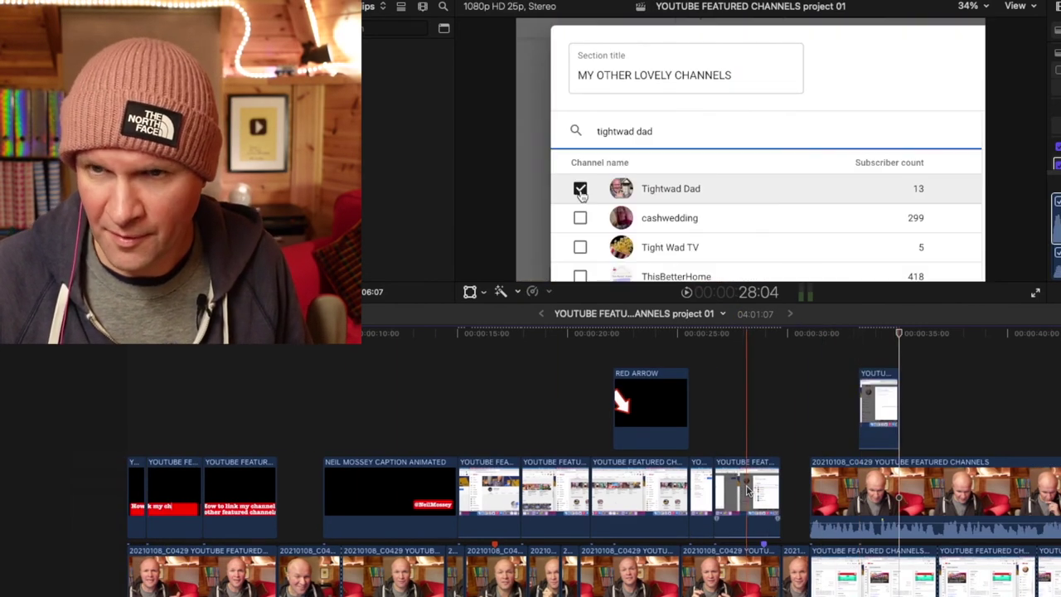
{"action": "left_click_drag", "start_coordinate": [746, 489], "coordinate": [777, 490]}
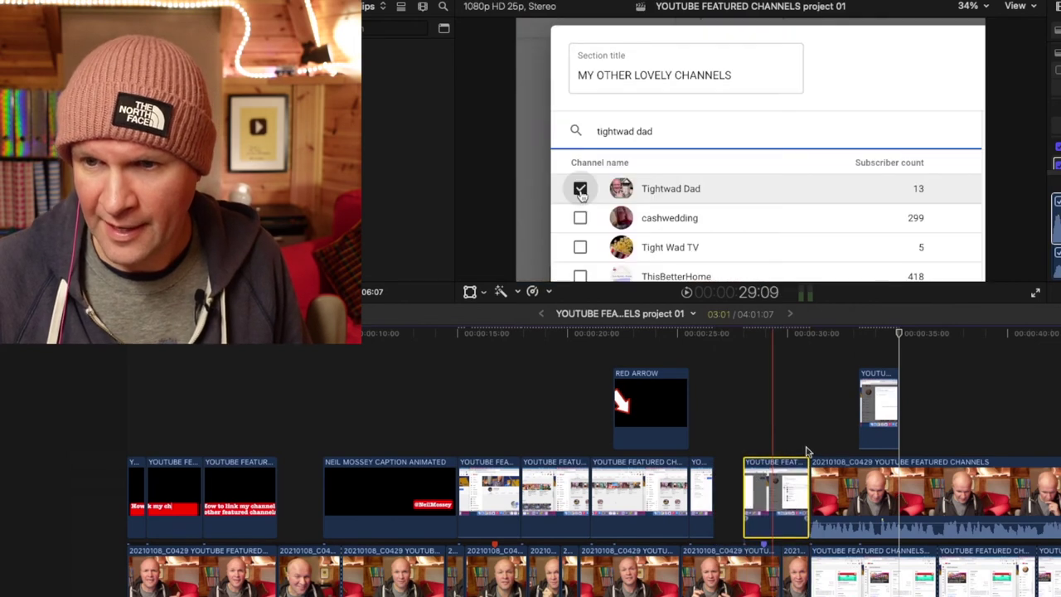
{"action": "left_click_drag", "start_coordinate": [872, 402], "coordinate": [729, 402]}
{"action": "mouse_move", "coordinate": [807, 483]}
{"action": "left_mouse_down"}
{"action": "mouse_move", "coordinate": [779, 491]}
{"action": "mouse_move", "coordinate": [809, 489]}
{"action": "left_mouse_up"}
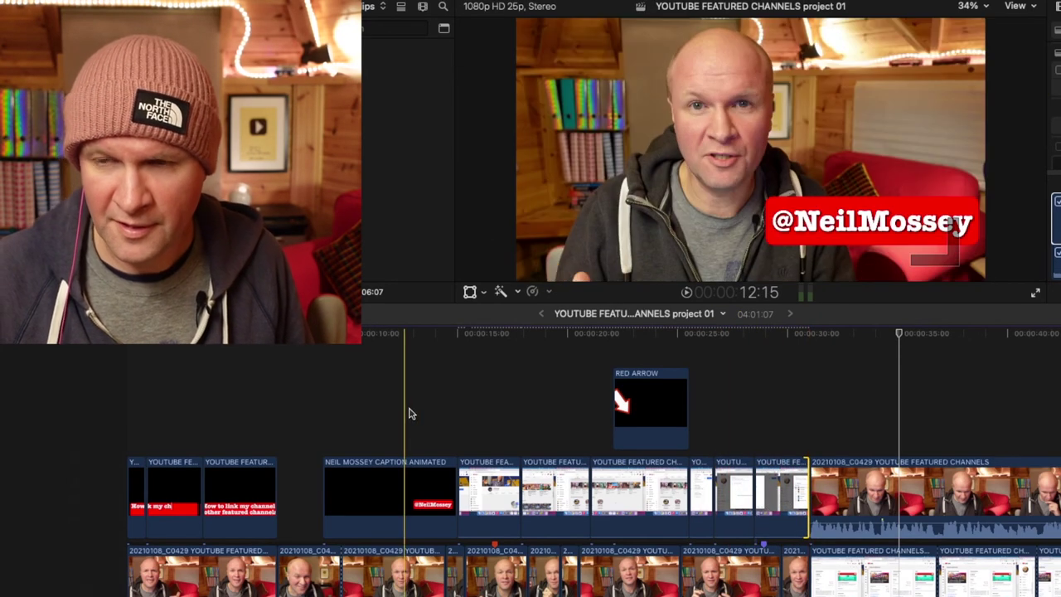
{"action": "left_click", "coordinate": [400, 407]}
{"action": "key", "text": "space"}
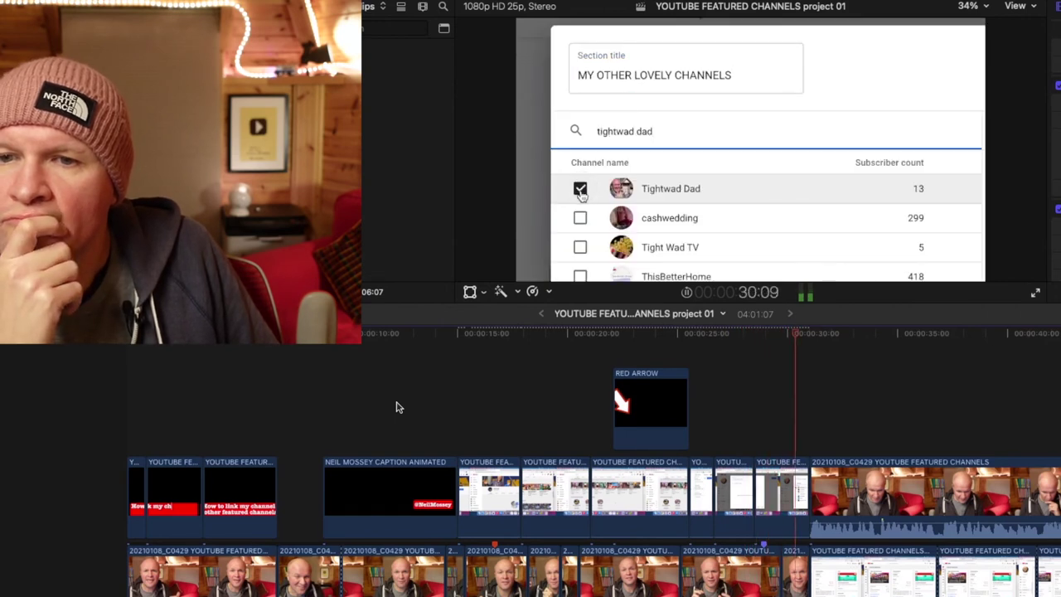
{"action": "key", "text": "space"}
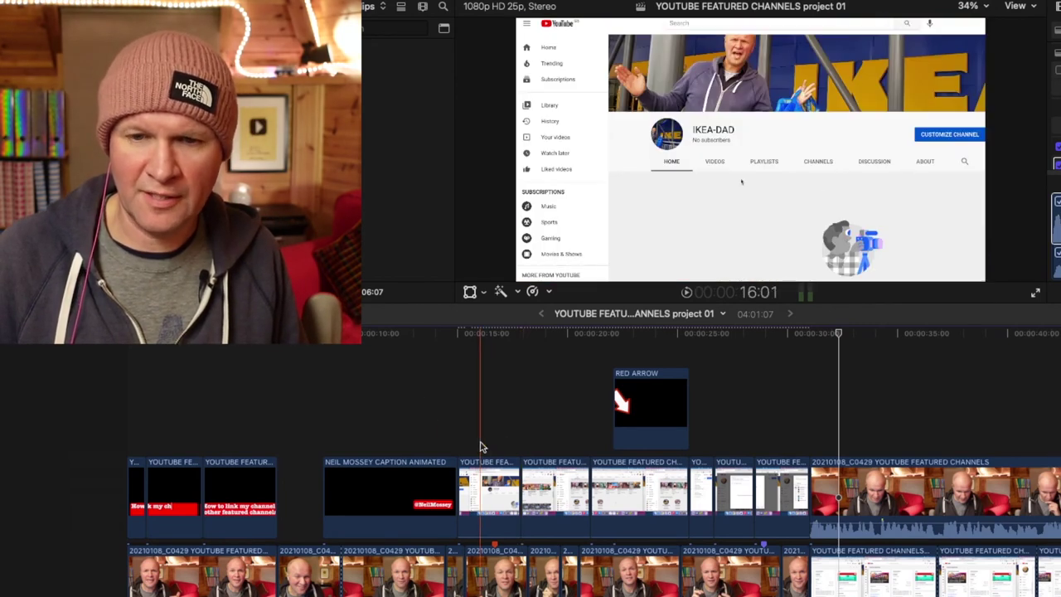
Lift the IKEA-DAD recording above the caption, extend the scrolling channel-page recording back to the caption's end, disable the IKEA-DAD clip and play.
{"action": "left_click_drag", "start_coordinate": [487, 481], "coordinate": [398, 419]}
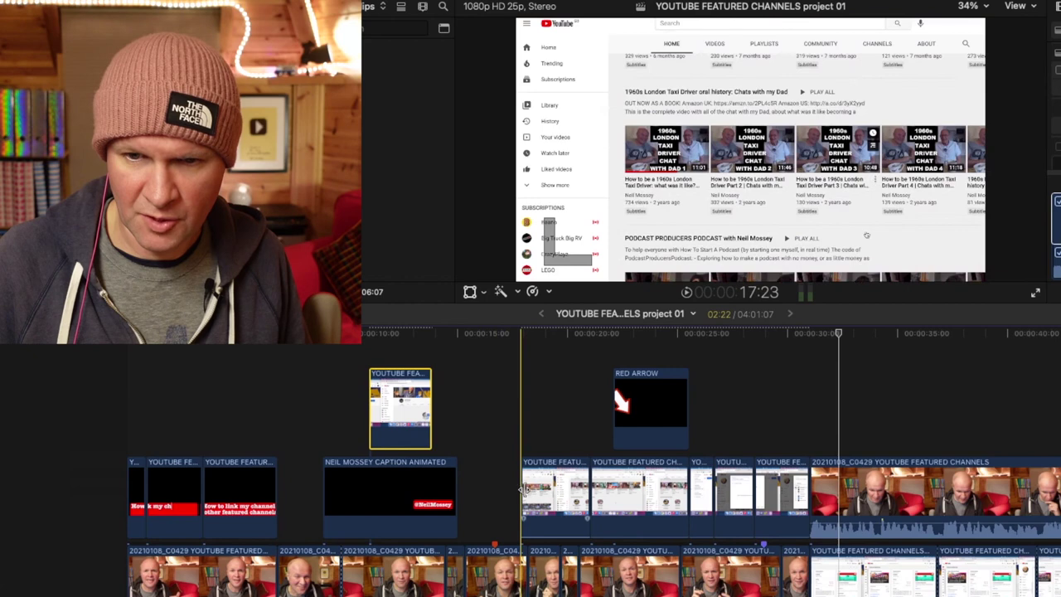
{"action": "left_click_drag", "start_coordinate": [528, 489], "coordinate": [462, 493]}
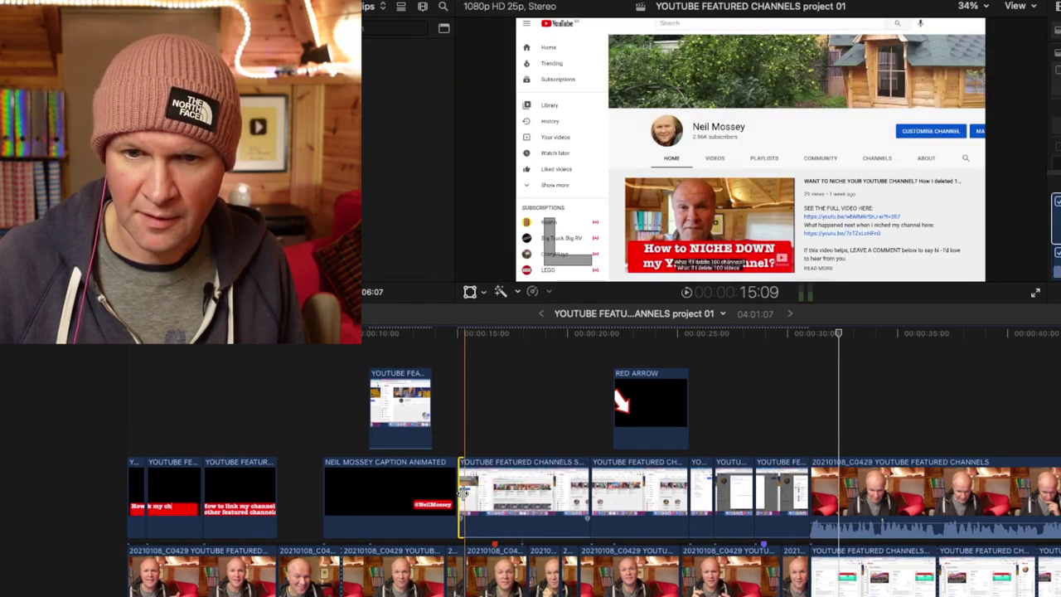
{"action": "left_click", "coordinate": [405, 412]}
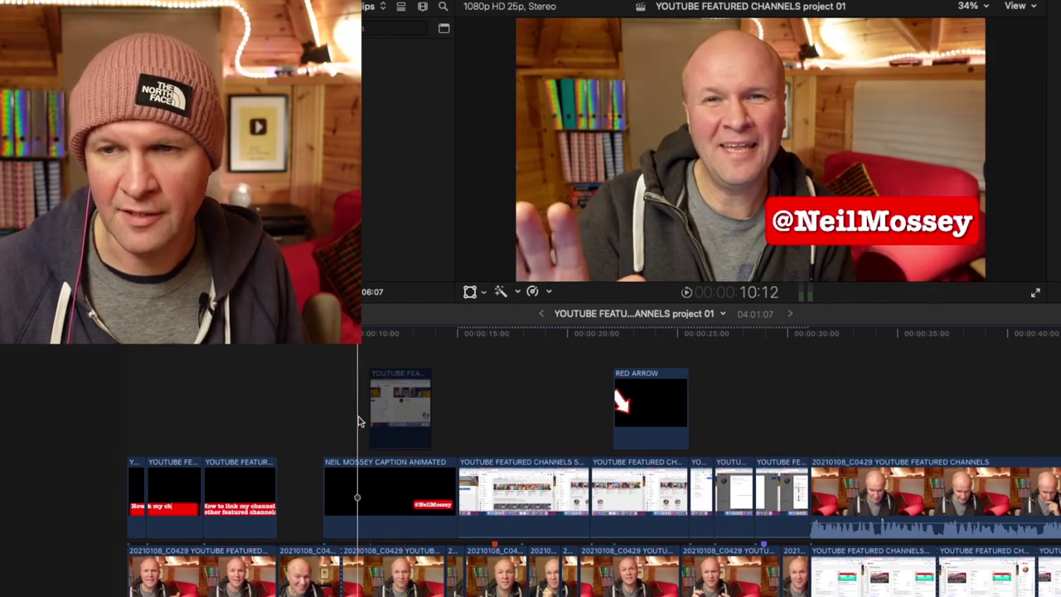
{"action": "key", "text": "space"}
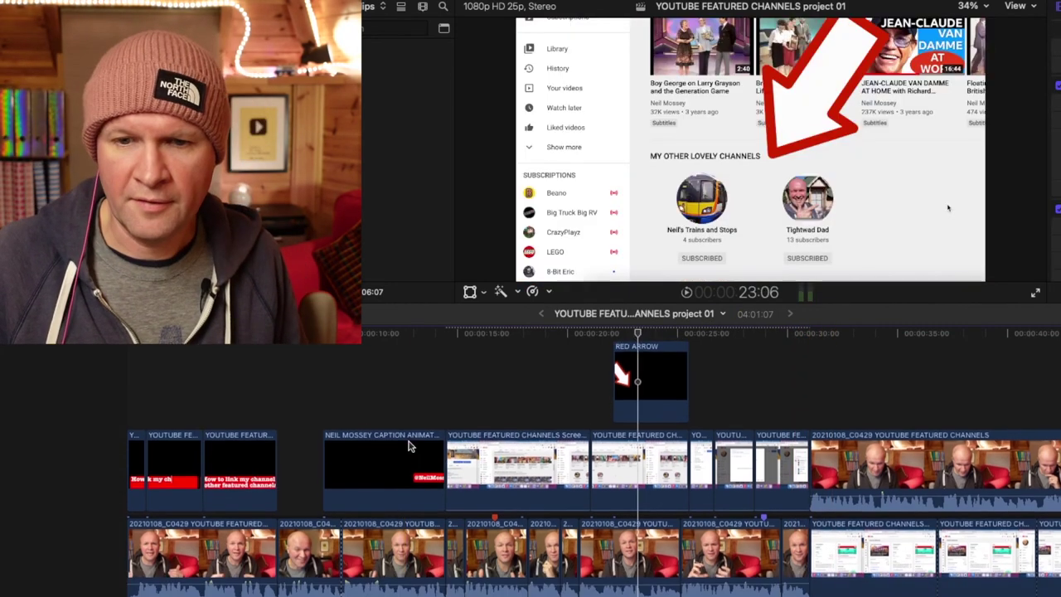
Check the teaser's audio layers and preview the Crash sound in the *SOUND FX event.
{"action": "scroll", "coordinate": [410, 447], "scroll_direction": "down", "scroll_amount": 1}
{"action": "scroll", "coordinate": [474, 441], "scroll_direction": "down", "scroll_amount": 5}
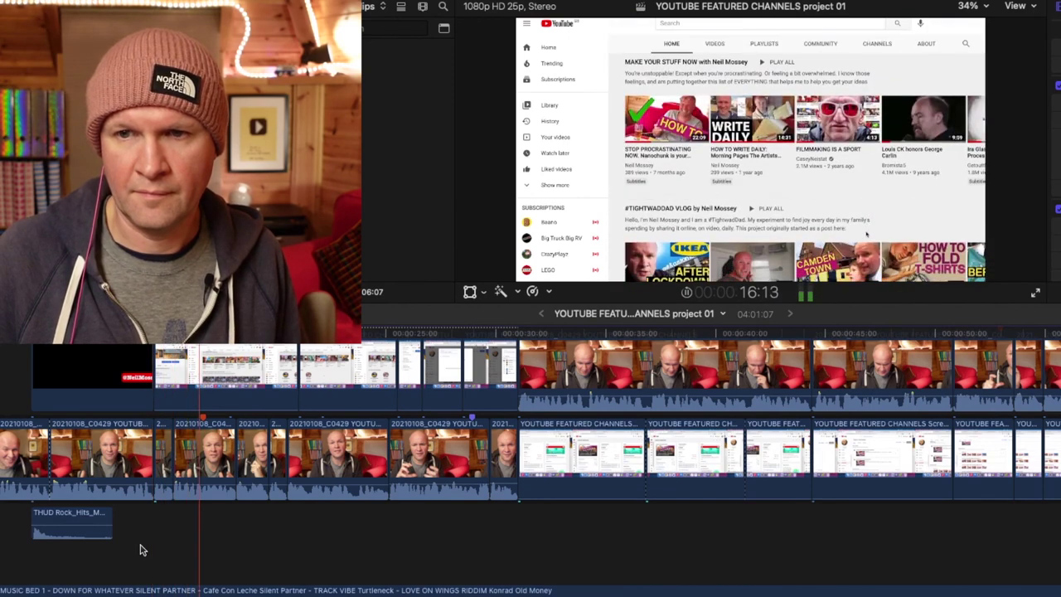
{"action": "key", "text": "space"}
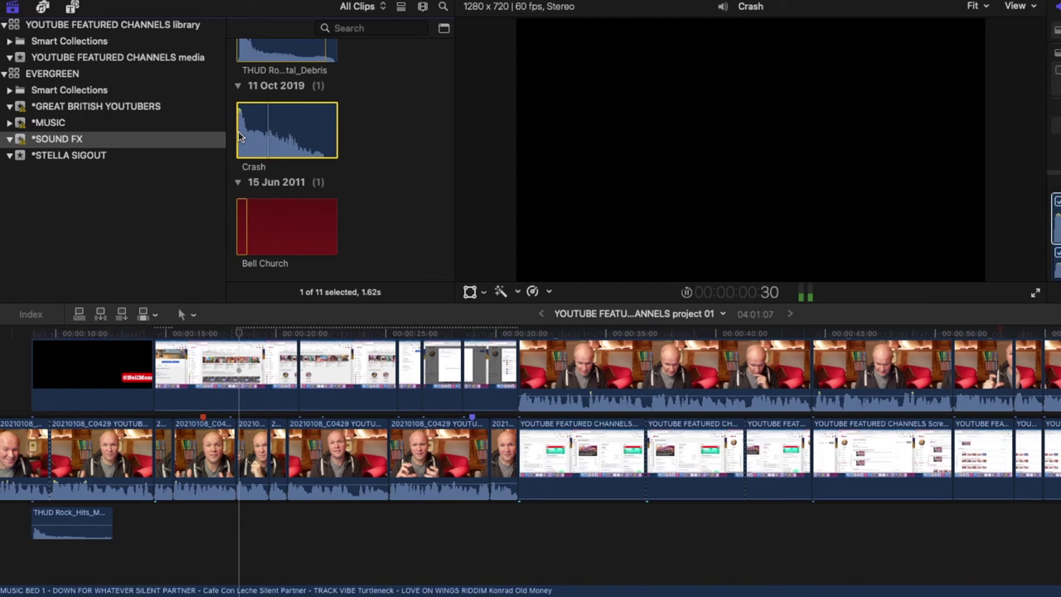
Move the very short sound effect under the scrolling channel-page recording to the start of the next screen recording.
{"action": "scroll", "coordinate": [197, 572], "scroll_direction": "down", "scroll_amount": 4}
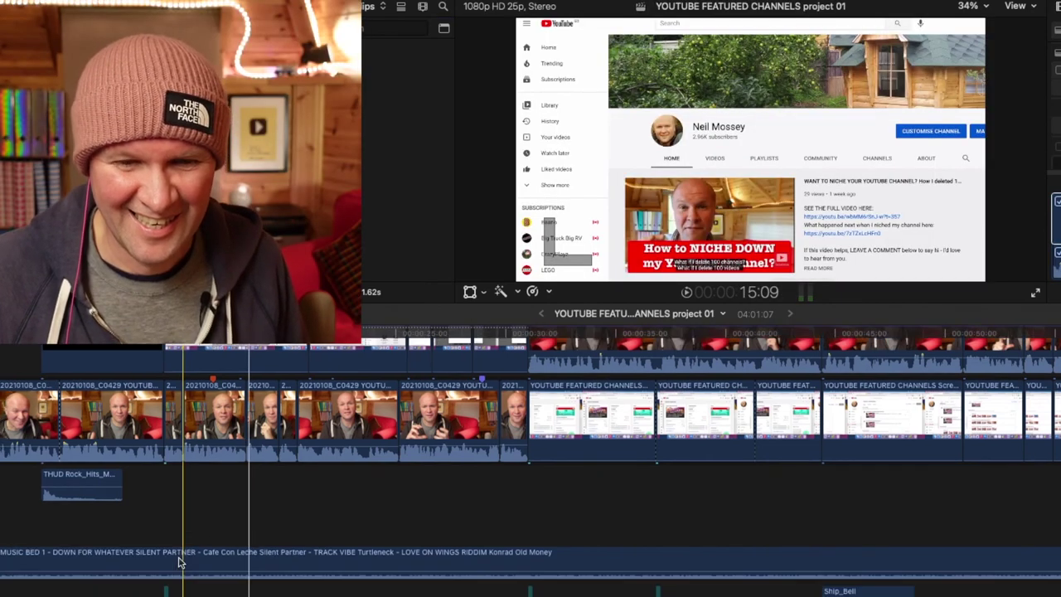
{"action": "left_click", "coordinate": [172, 570]}
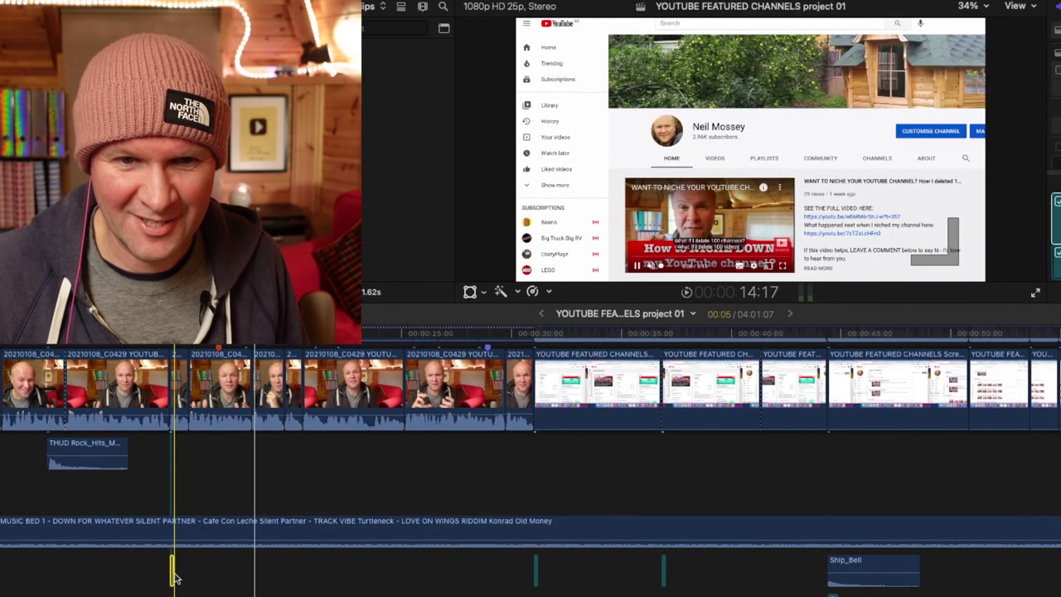
{"action": "left_click_drag", "start_coordinate": [173, 573], "coordinate": [234, 464]}
{"action": "scroll", "coordinate": [234, 465], "scroll_direction": "up", "scroll_amount": 4}
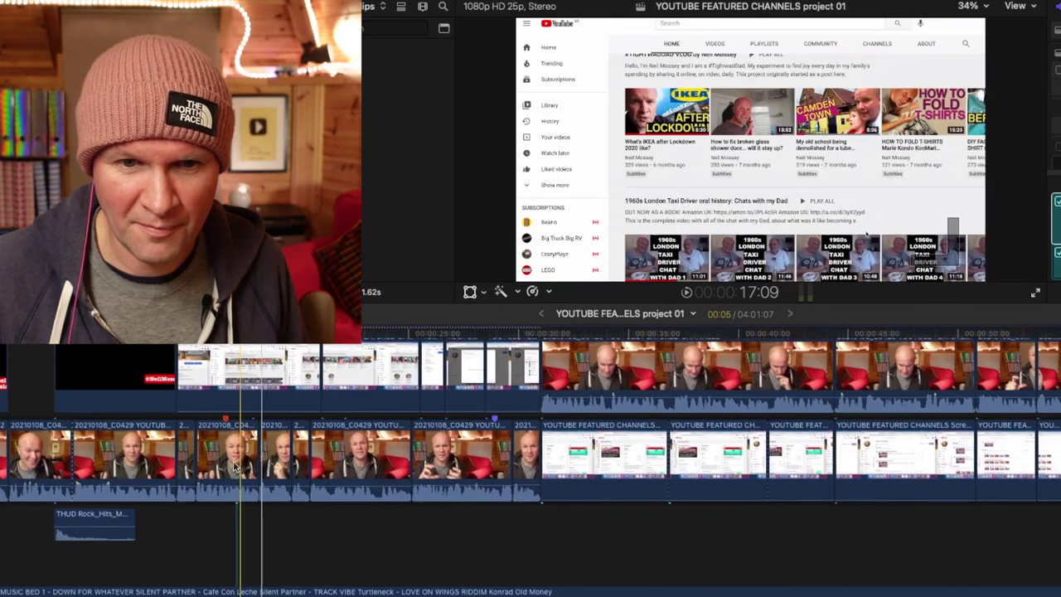
{"action": "left_click_drag", "start_coordinate": [247, 528], "coordinate": [334, 528]}
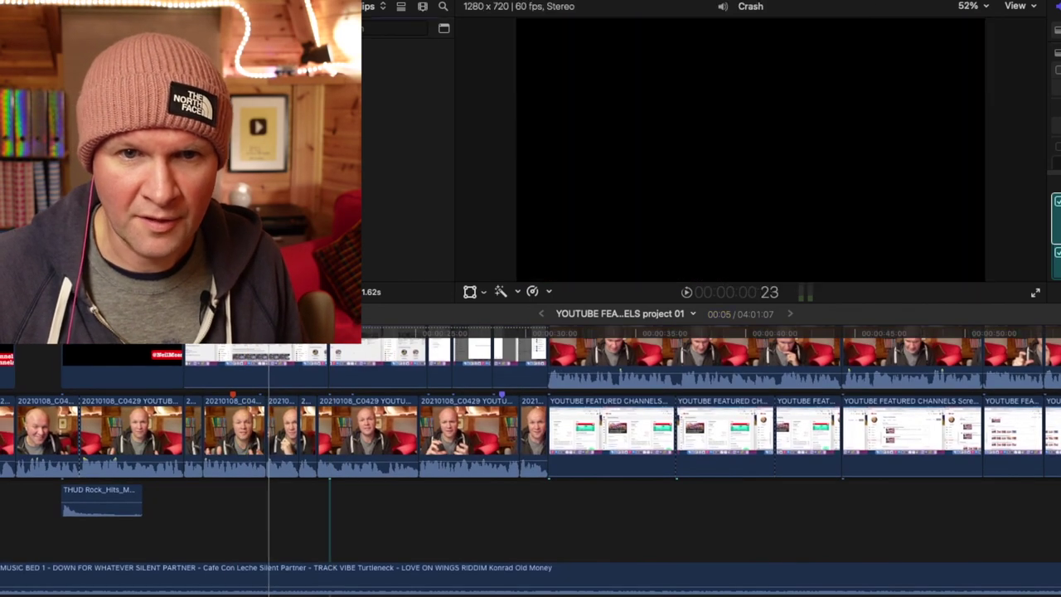
Connect the Crash sound at the start of the scrolling channel-page recording, lower its volume to about -7 dB and play the result.
{"action": "key", "text": "super+v"}
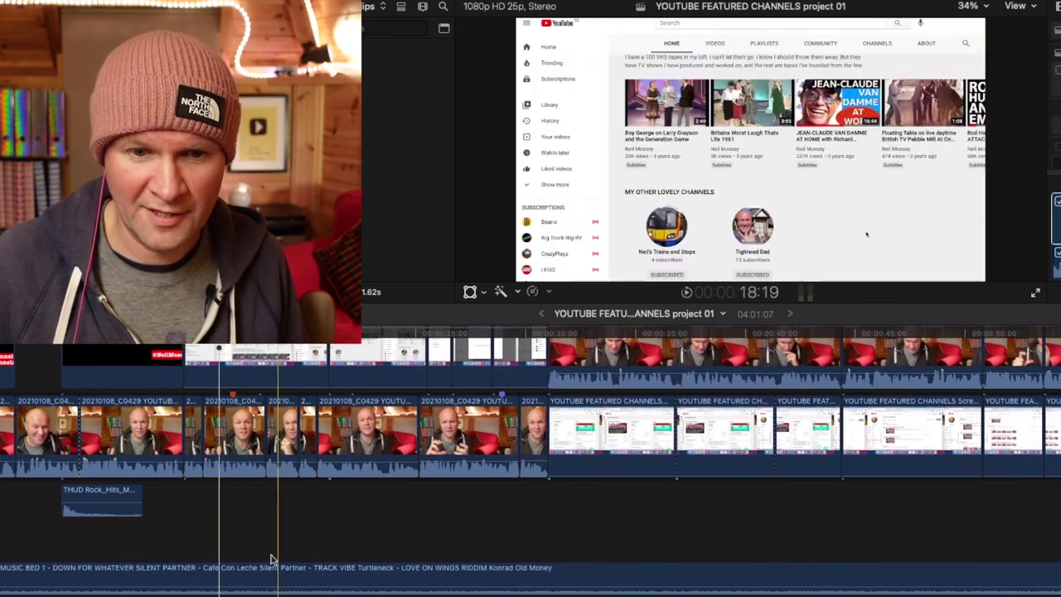
{"action": "left_click", "coordinate": [203, 595]}
{"action": "left_click_drag", "start_coordinate": [203, 595], "coordinate": [203, 539]}
{"action": "left_click", "coordinate": [156, 512]}
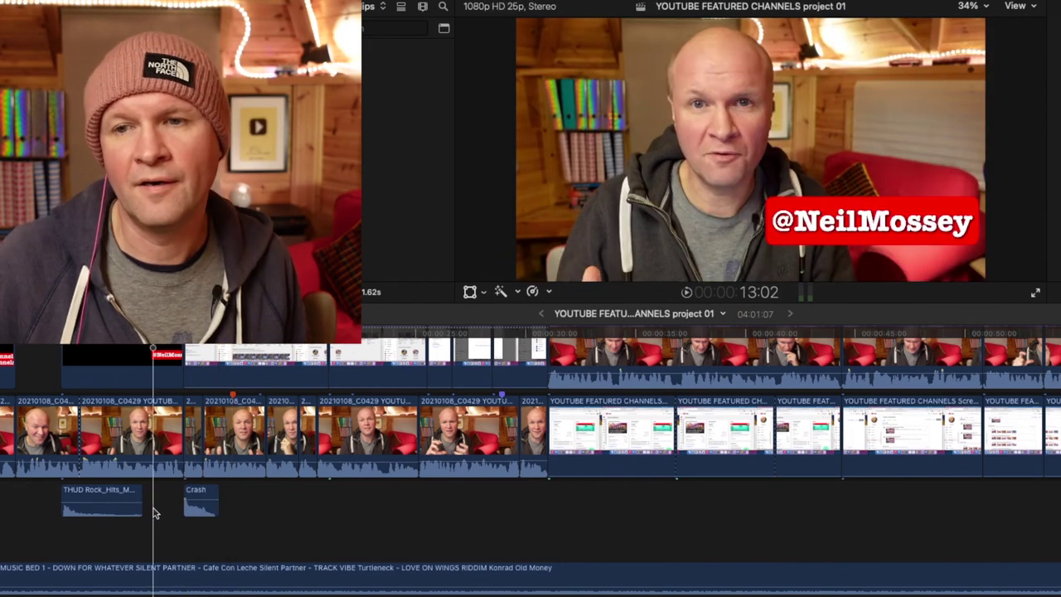
{"action": "key", "text": "space"}
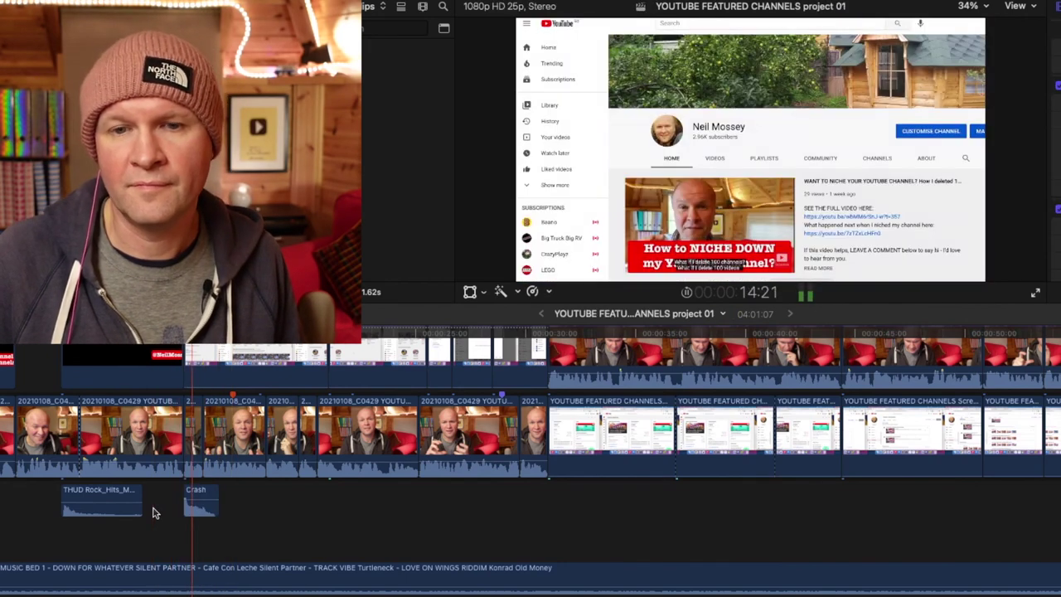
{"action": "key", "text": "space"}
{"action": "left_click", "coordinate": [196, 505]}
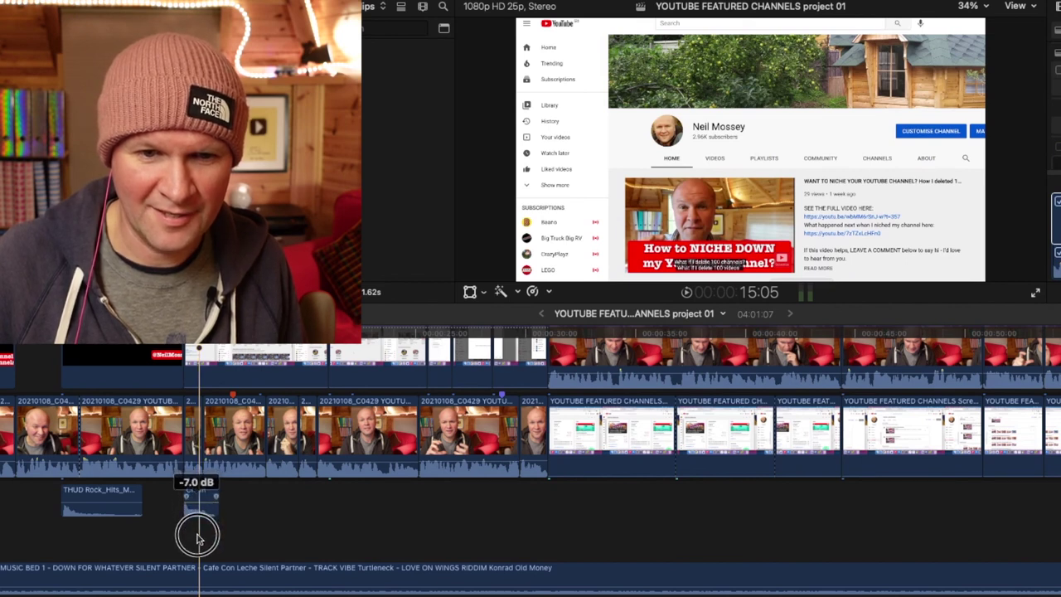
{"action": "key", "text": "space"}
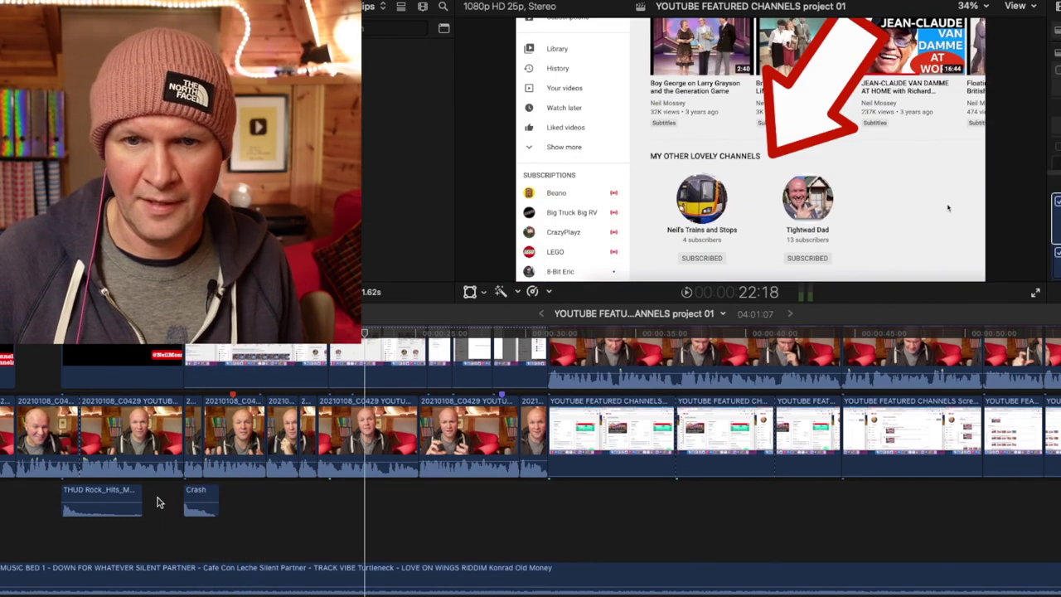
Place the Ship_Bell sound under the point where the RED ARROW appears and play that section.
{"action": "scroll", "coordinate": [157, 499], "scroll_direction": "right", "scroll_amount": 3}
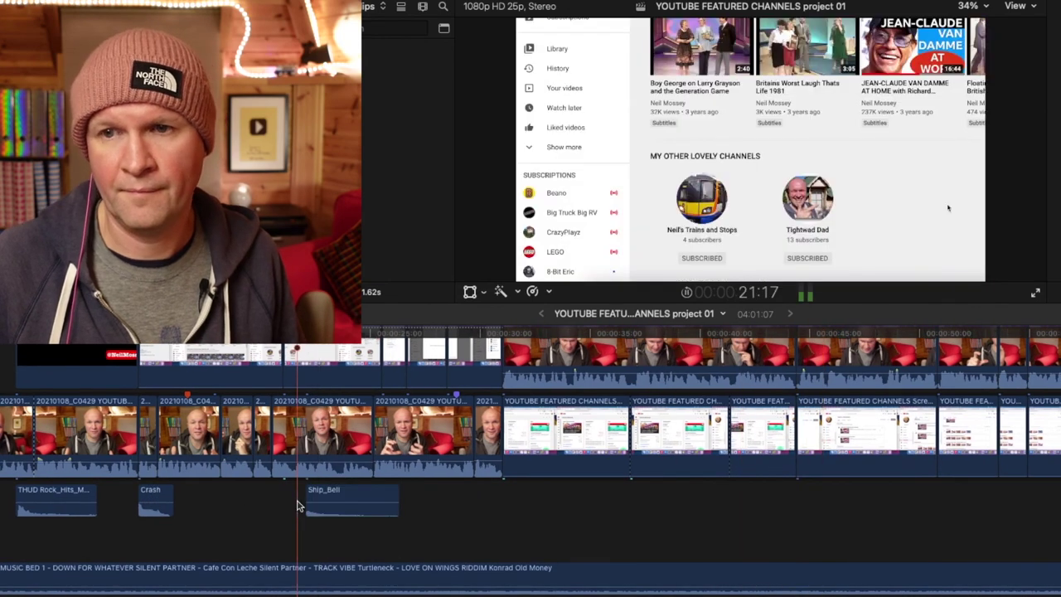
{"action": "key", "text": "space"}
{"action": "scroll", "coordinate": [299, 506], "scroll_direction": "right", "scroll_amount": 3}
{"action": "scroll", "coordinate": [298, 506], "scroll_direction": "right", "scroll_amount": 2}
{"action": "scroll", "coordinate": [298, 506], "scroll_direction": "up", "scroll_amount": 1}
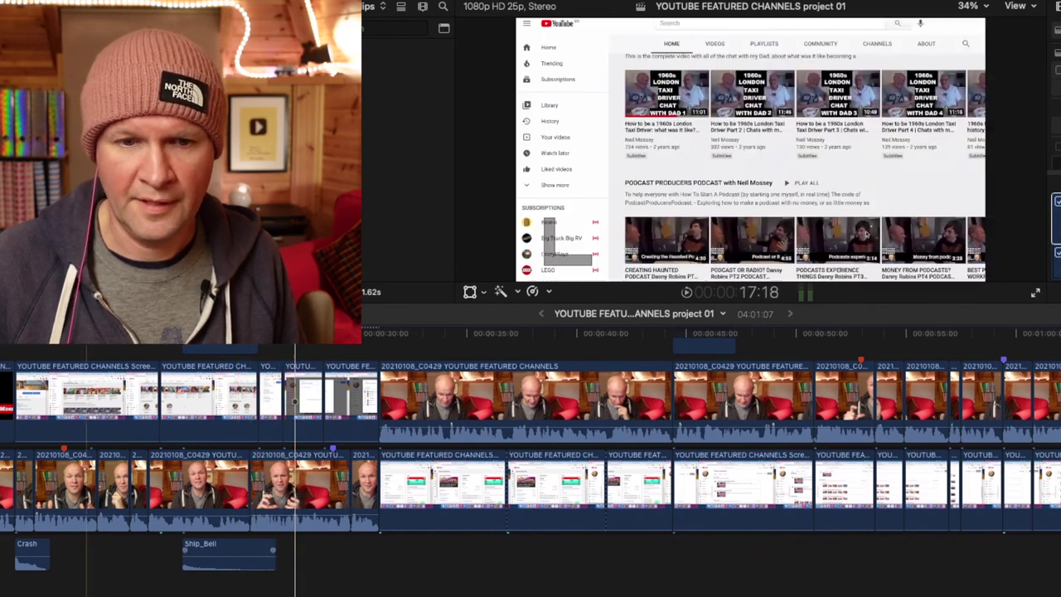
{"action": "scroll", "coordinate": [88, 549], "scroll_direction": "down", "scroll_amount": 3}
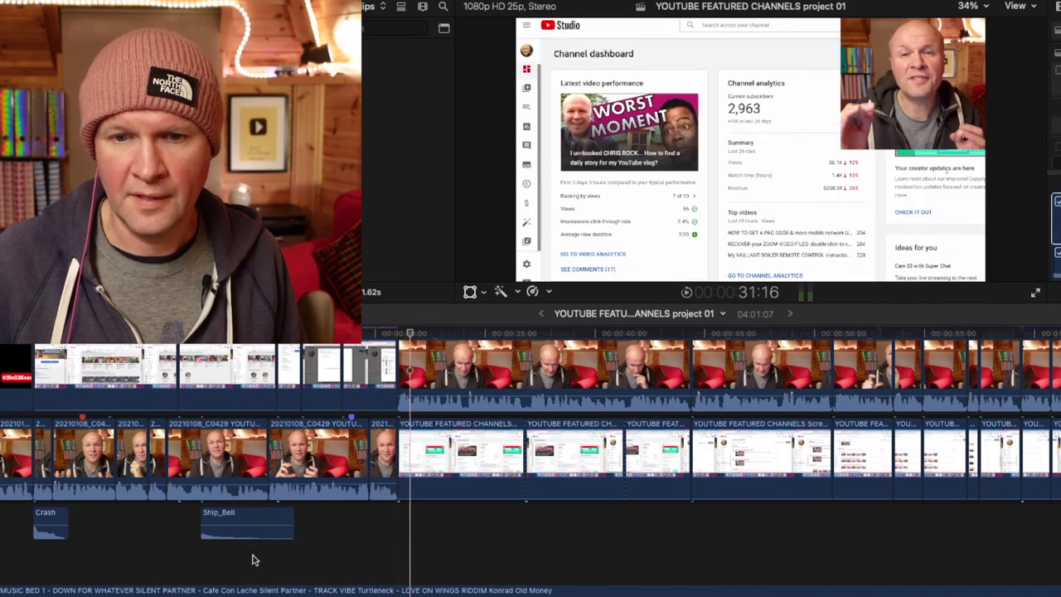
{"action": "scroll", "coordinate": [254, 561], "scroll_direction": "down", "scroll_amount": 3}
{"action": "scroll", "coordinate": [254, 561], "scroll_direction": "right", "scroll_amount": 1}
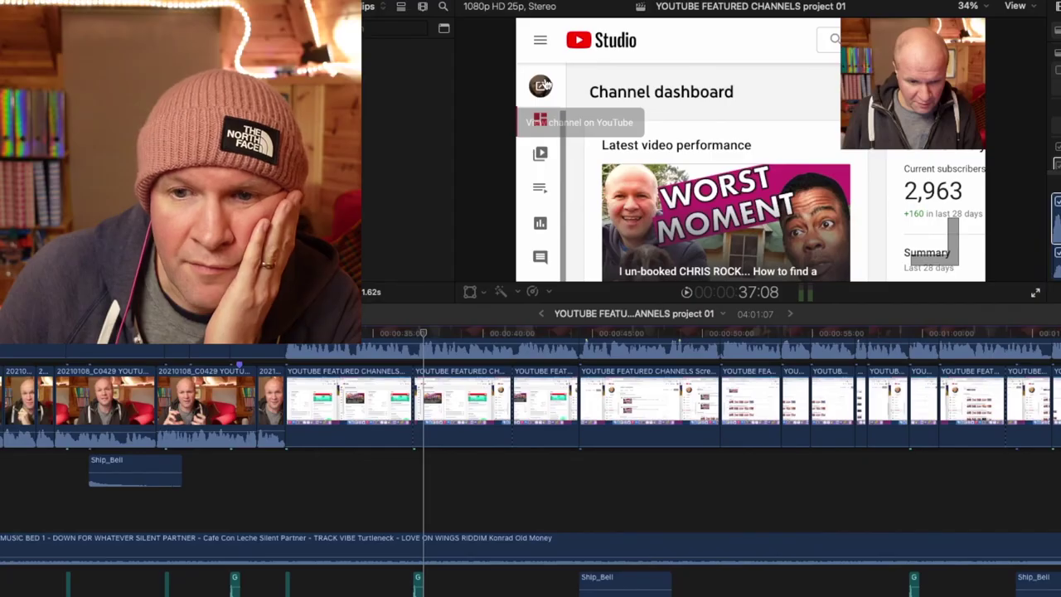
Switch to Finder, open the Samsung_T5 drive and select its FINAL CUT PRO EDITS folder.
{"action": "key", "text": "super+Tab"}
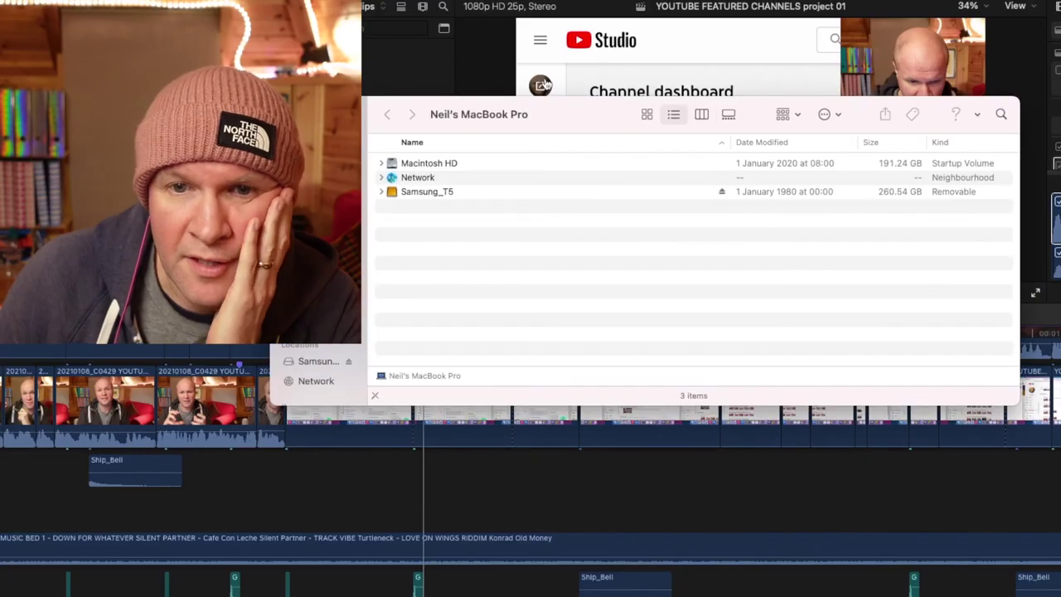
{"action": "double_click", "coordinate": [466, 192]}
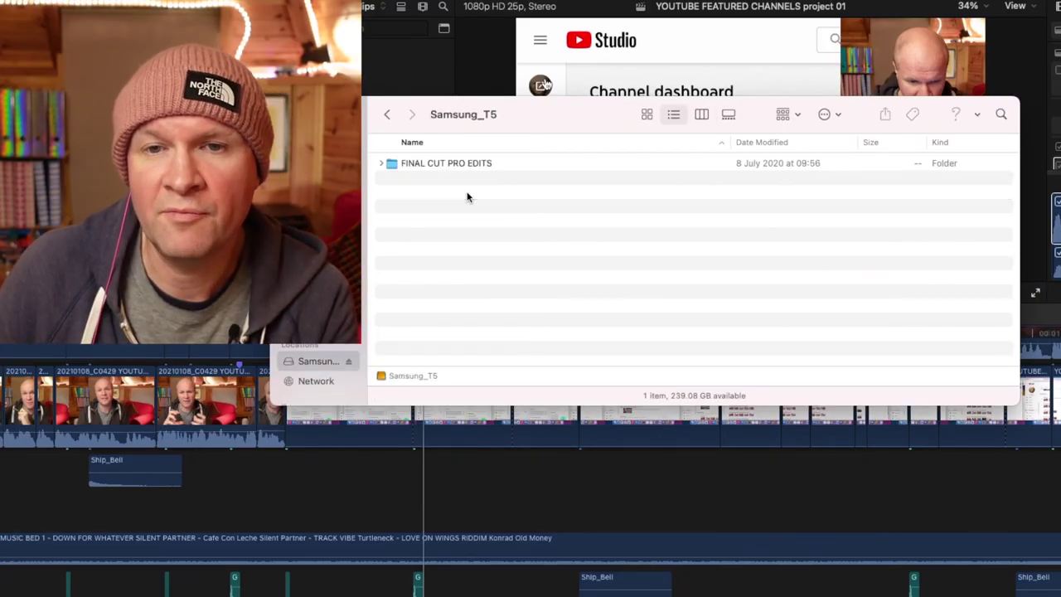
{"action": "left_click", "coordinate": [467, 162]}
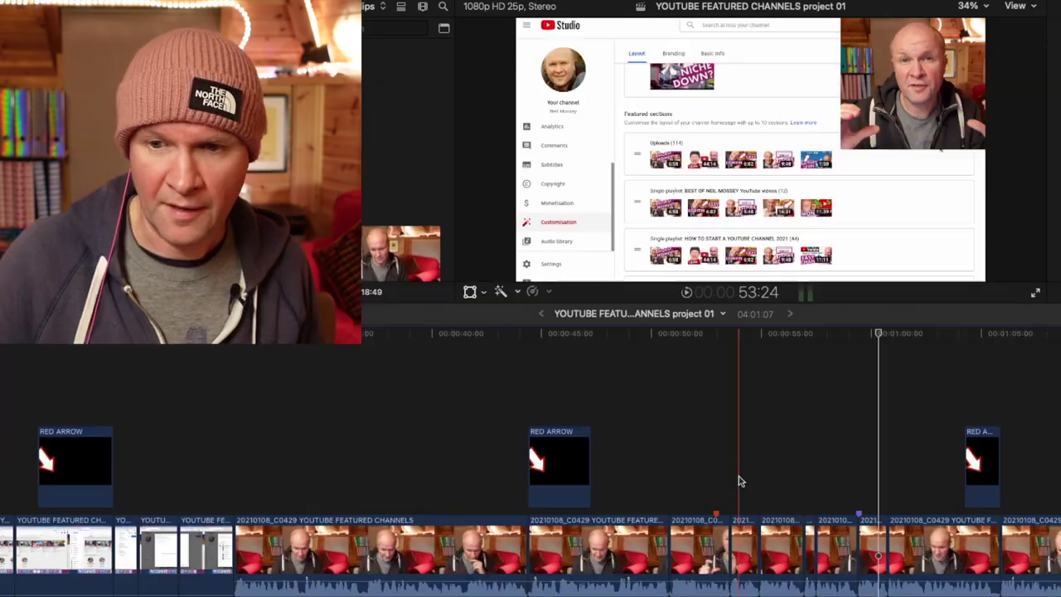
Step back frame by frame to 58:00 and trim the end of the scrolling channel-page recording to that point.
{"action": "scroll", "coordinate": [382, 518], "scroll_direction": "left", "scroll_amount": 3}
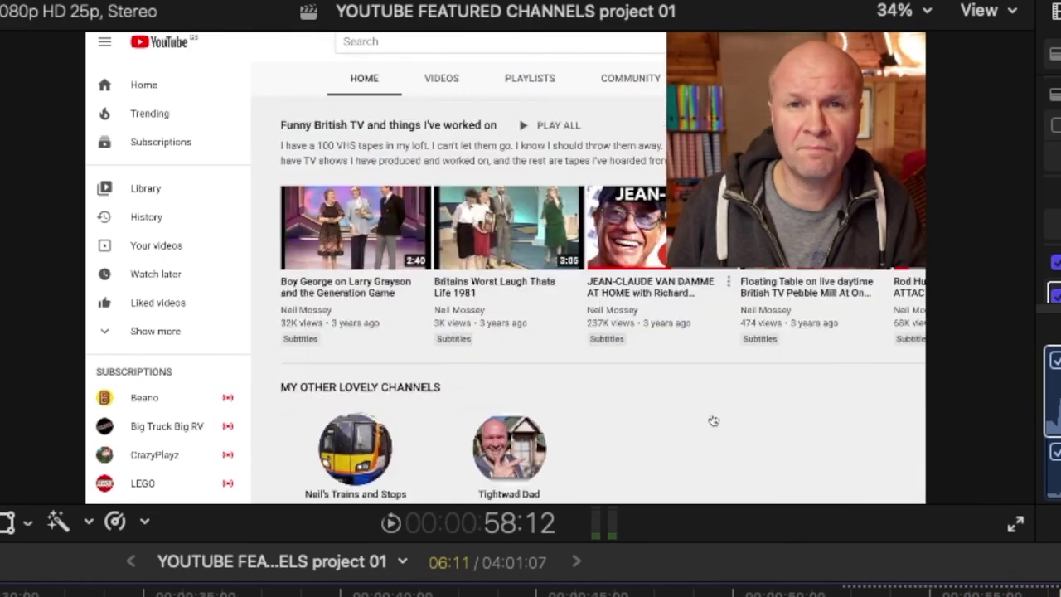
{"action": "key", "text": "space"}
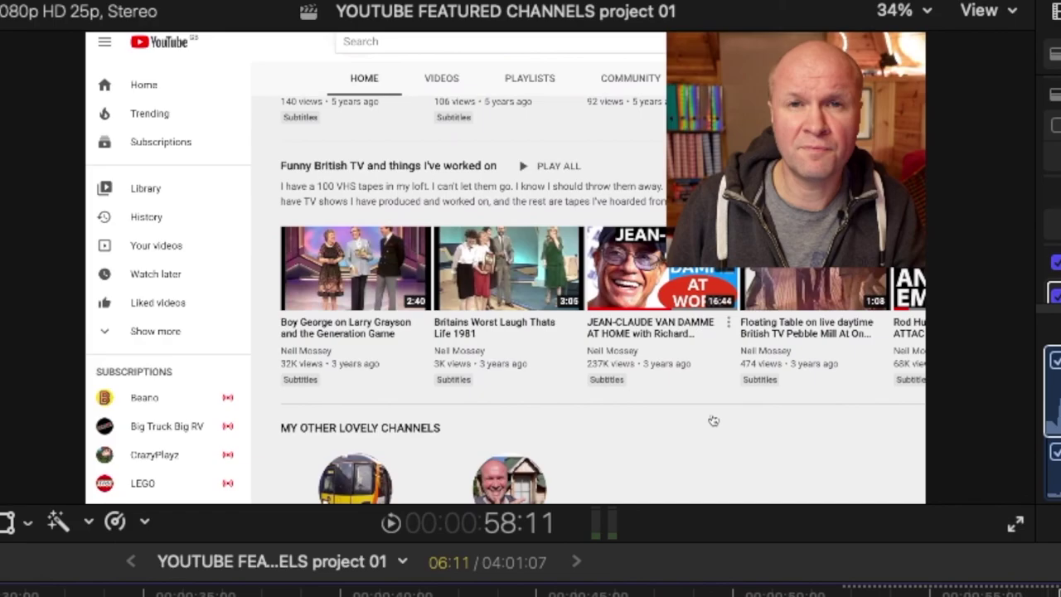
{"action": "key", "text": "Left"}
{"action": "key", "text": "Left"}
{"action": "key", "text": "Left"}
{"action": "key", "text": "Left"}
{"action": "key", "text": "Left"}
{"action": "key", "text": "Left"}
{"action": "key", "text": "Left"}
{"action": "key", "text": "Left"}
{"action": "key", "text": "Left"}
{"action": "key", "text": "Left"}
{"action": "key", "text": "Left"}
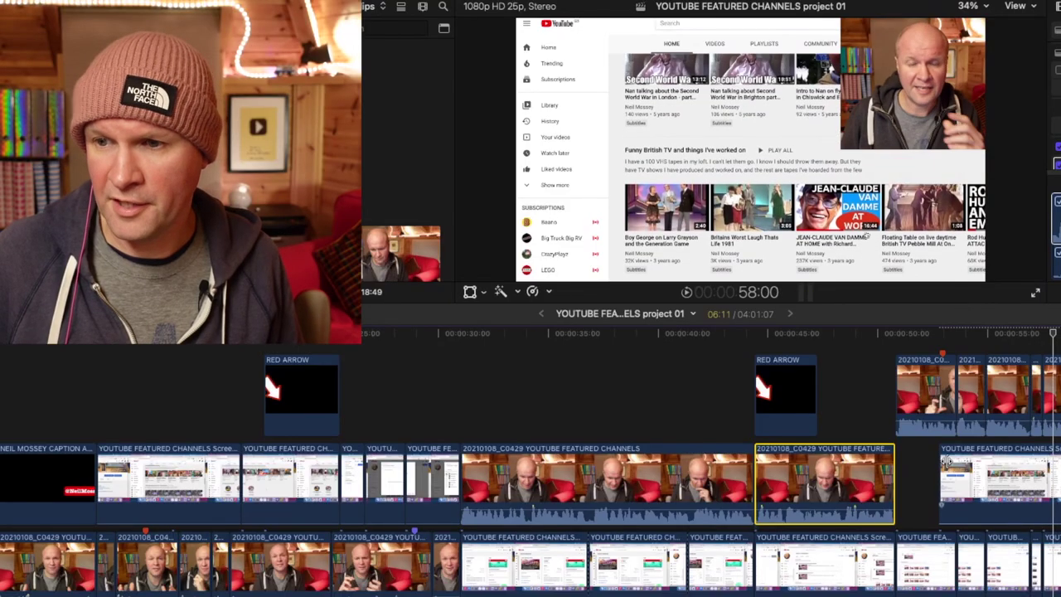
{"action": "left_click", "coordinate": [1049, 501]}
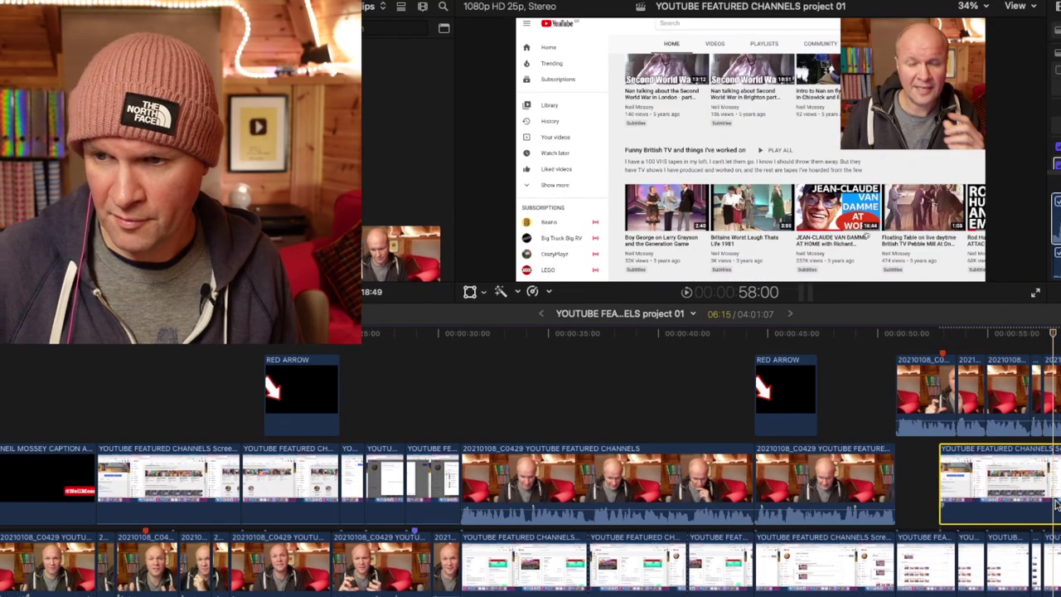
{"action": "key", "text": "alt+]"}
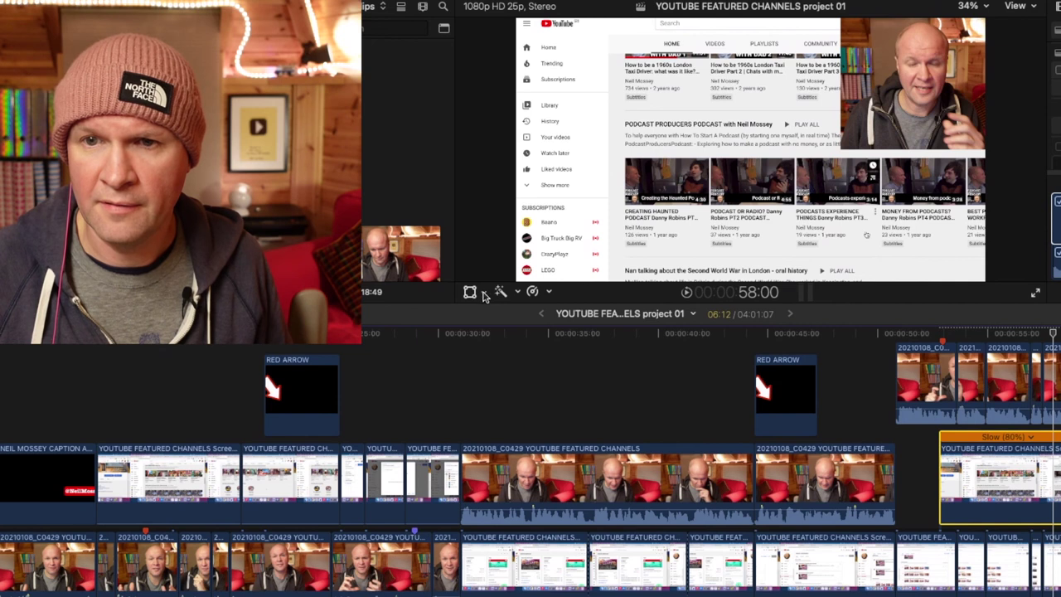
Reframe the slowed channel-page recording by shifting its crop area over the page content, leaving out the YouTube sidebar.
{"action": "left_click", "coordinate": [514, 328]}
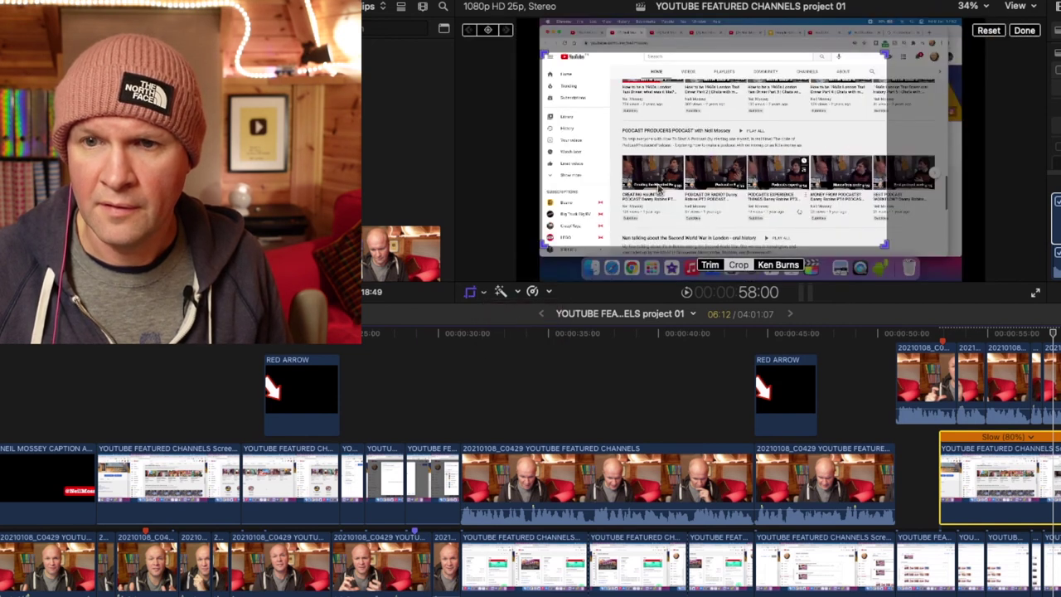
{"action": "left_click_drag", "start_coordinate": [673, 158], "coordinate": [745, 157]}
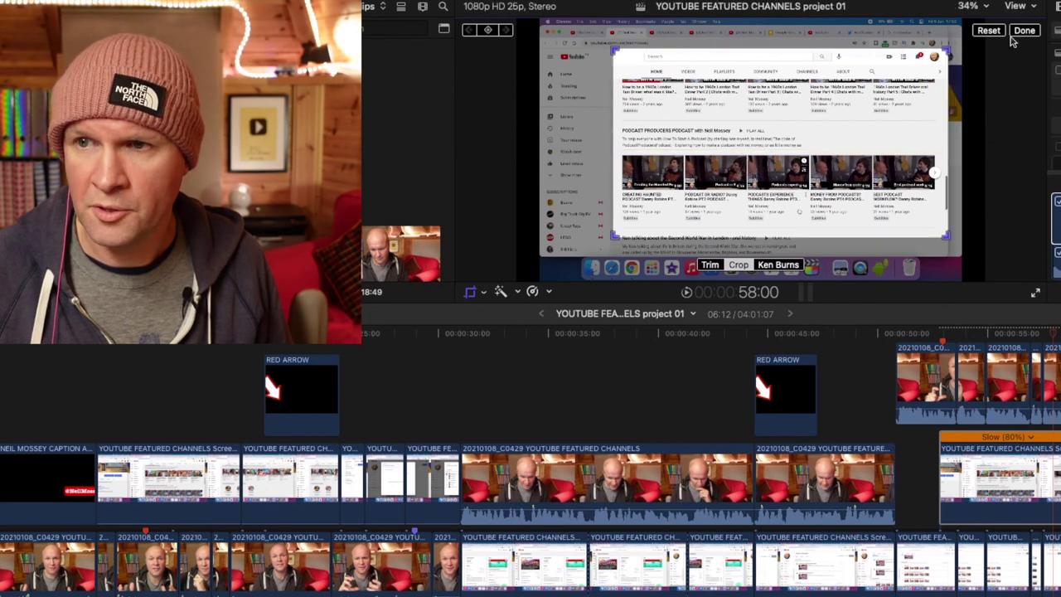
{"action": "left_click", "coordinate": [1028, 32]}
{"action": "left_click", "coordinate": [708, 407]}
Select the very short sound effect below the music bed where the Channel dashboard recording begins.
{"action": "scroll", "coordinate": [708, 409], "scroll_direction": "down", "scroll_amount": 5}
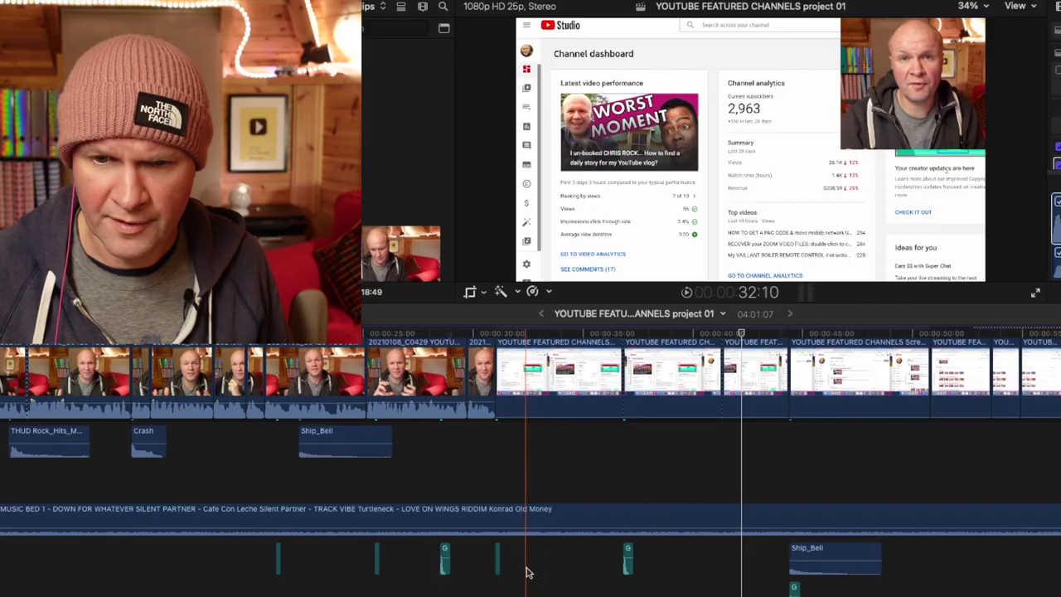
{"action": "left_click_drag", "start_coordinate": [528, 568], "coordinate": [480, 566]}
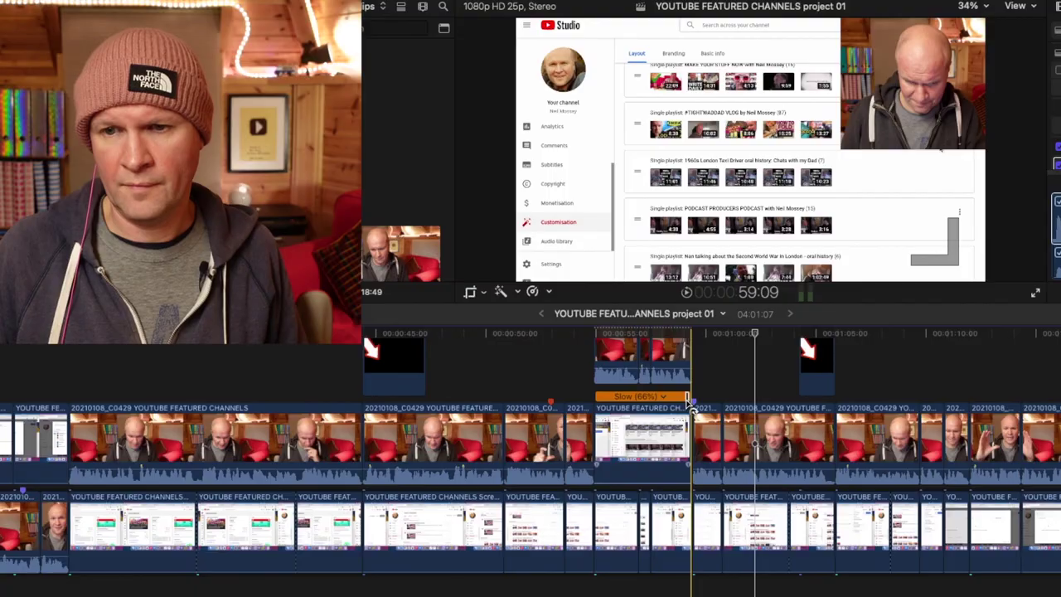
Slow the channel-page cutaway to 57% so it covers more of the speech, and play the section.
{"action": "left_click_drag", "start_coordinate": [688, 399], "coordinate": [704, 403]}
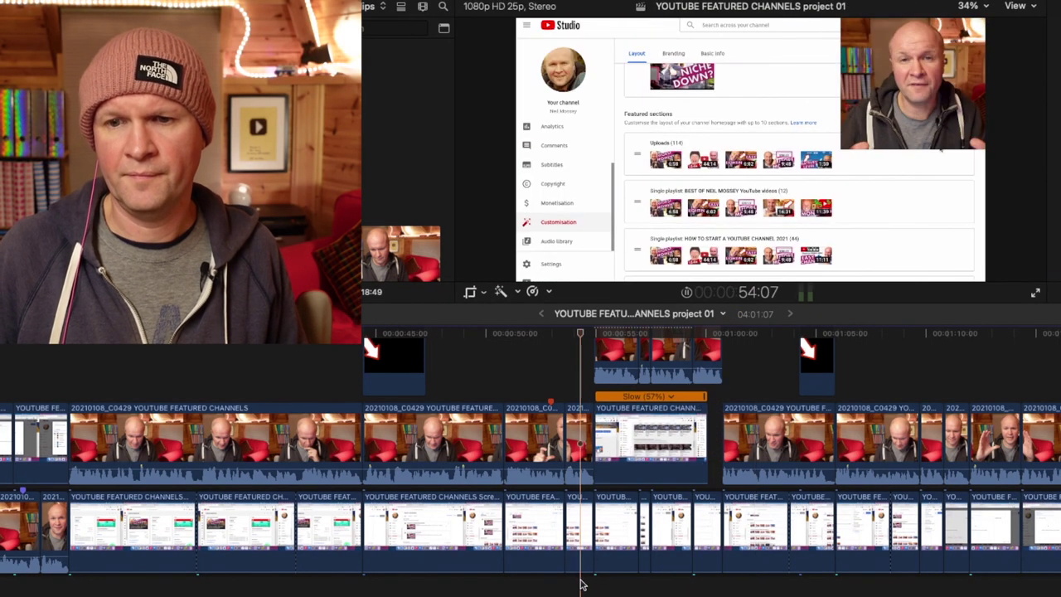
{"action": "key", "text": "space"}
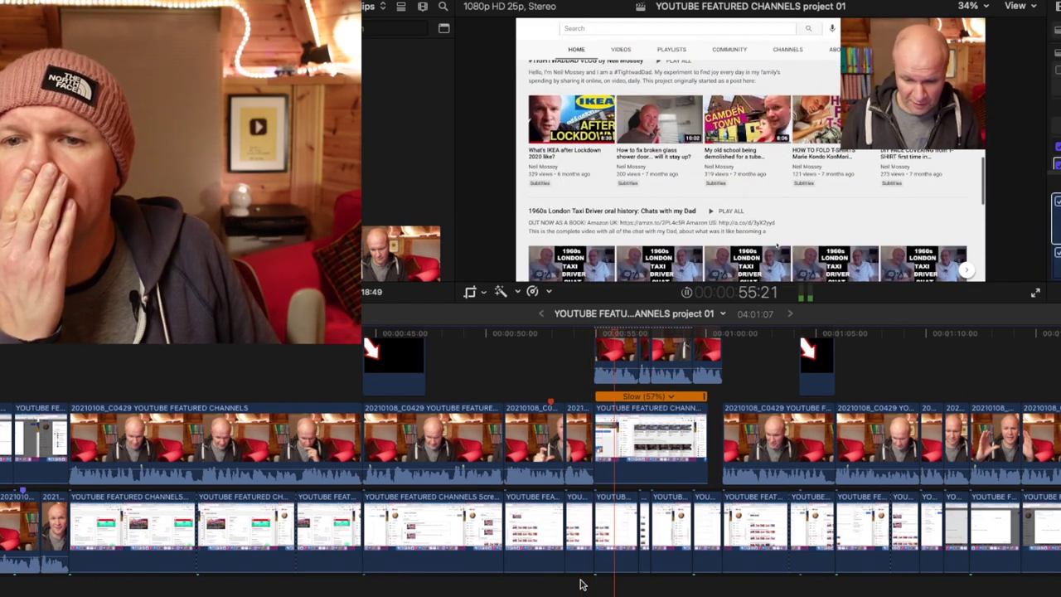